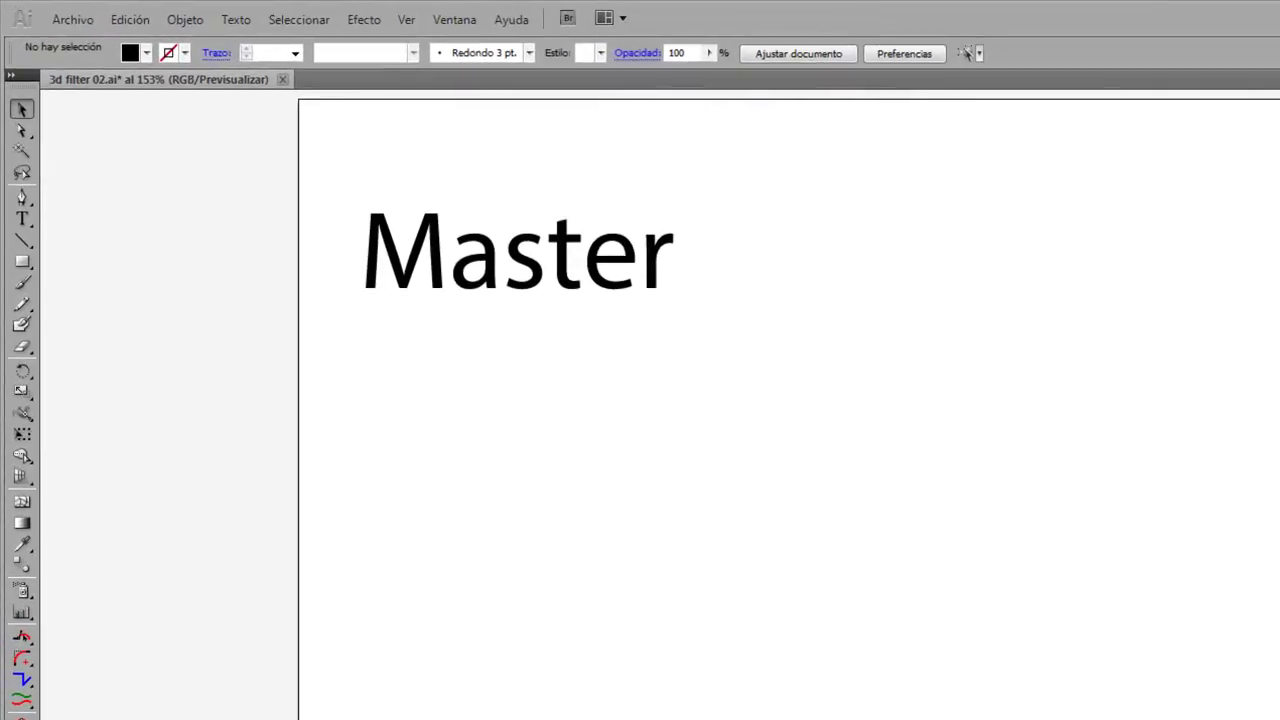
# As a trial edit, replace the letters 'aste' in the Master text with 'fghfg'
pyautogui.click(430, 24)
pyautogui.moveTo(484, 170)
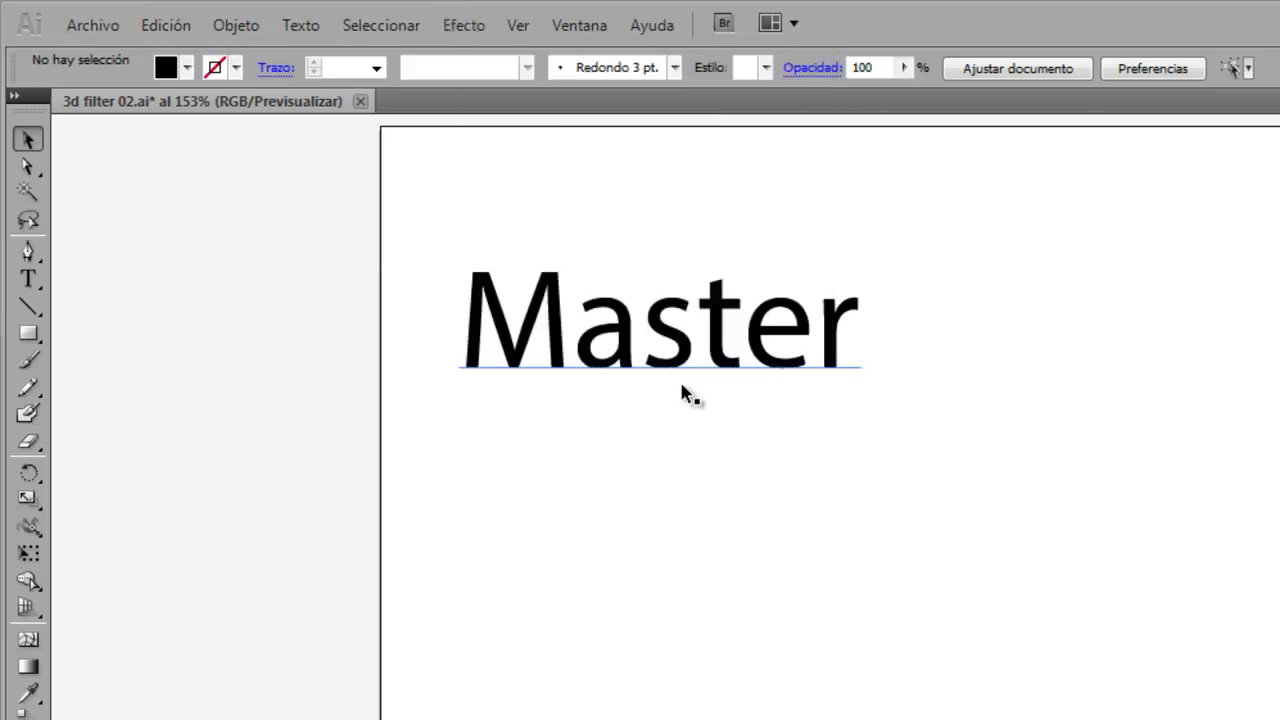
pyautogui.click(650, 350)
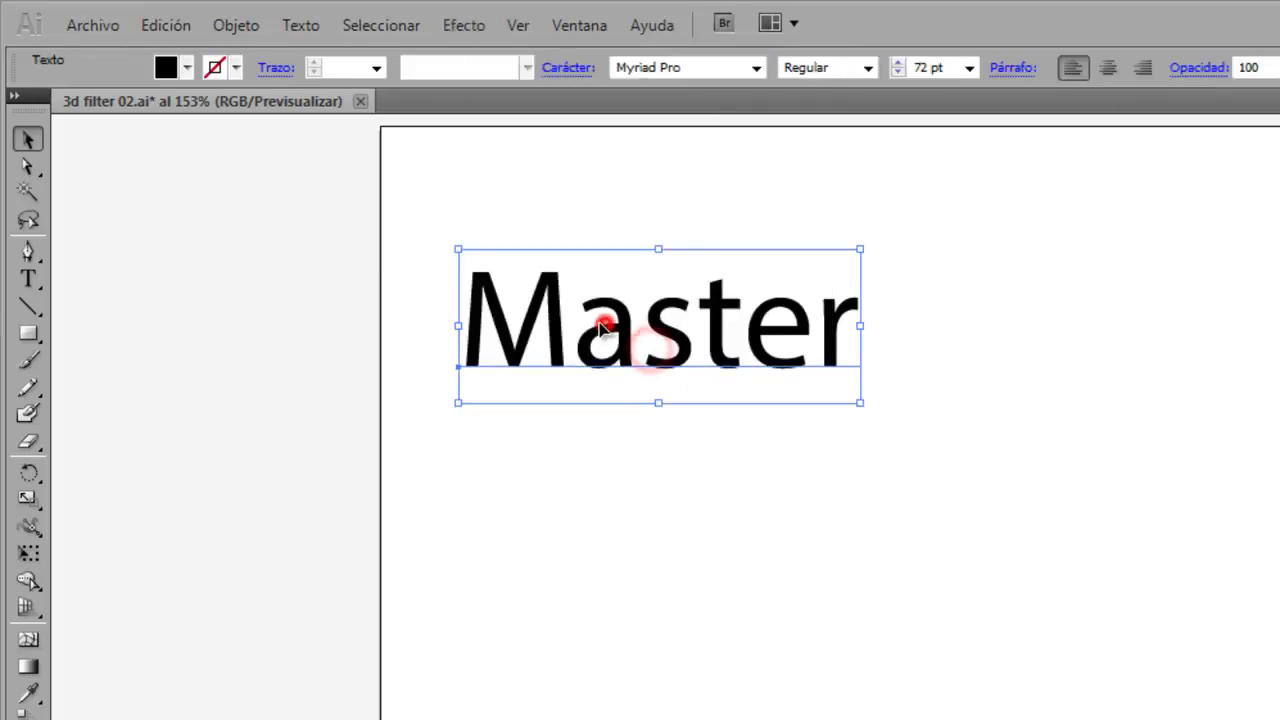
pyautogui.press('t')
pyautogui.moveTo(574, 325); pyautogui.dragTo(810, 325)
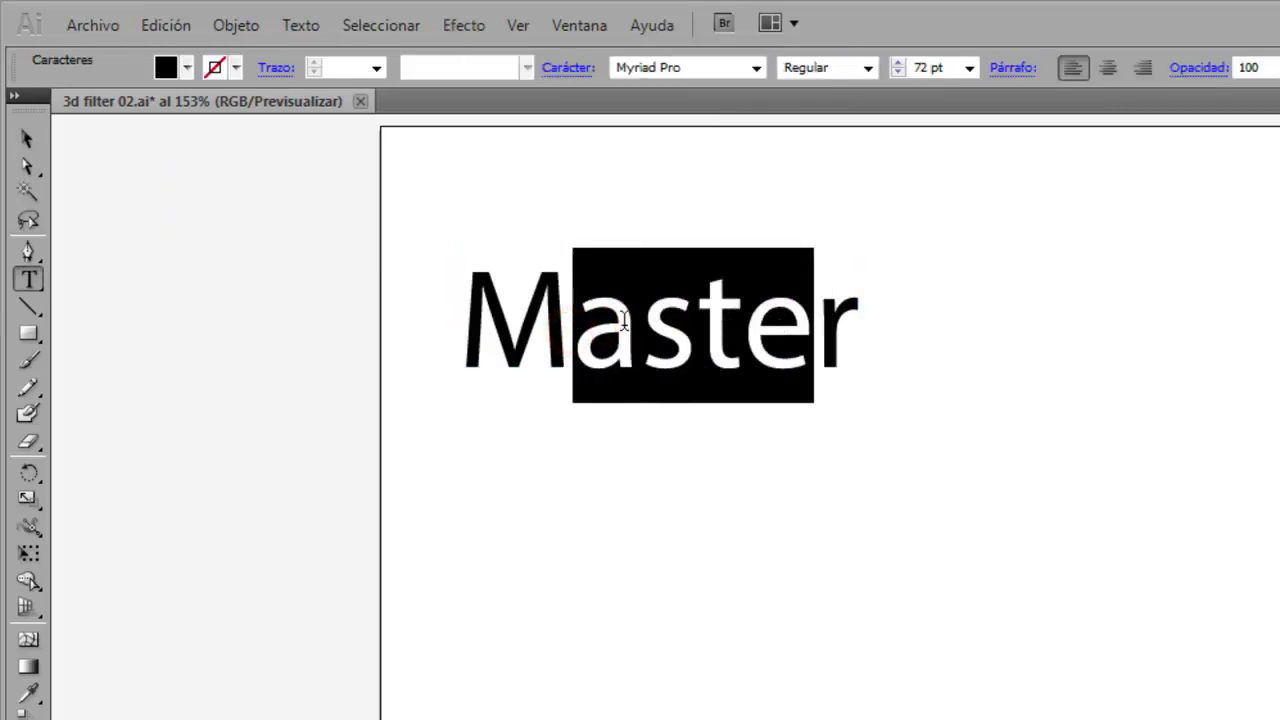
pyautogui.write('fghfgr')
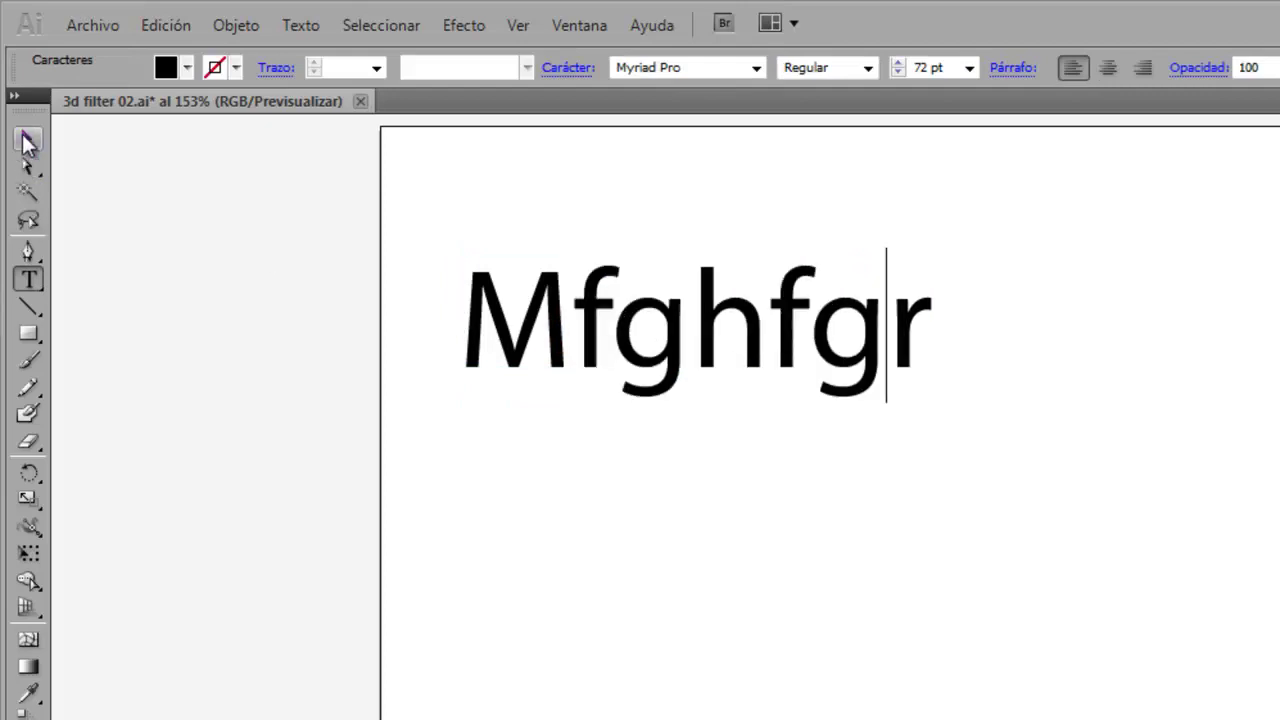
# Undo the trial edit to restore 'Master', reselect it, and bring up the Effect list
pyautogui.click(27, 139)
pyautogui.hotkey('ctrl', 'z')
pyautogui.click(735, 316)
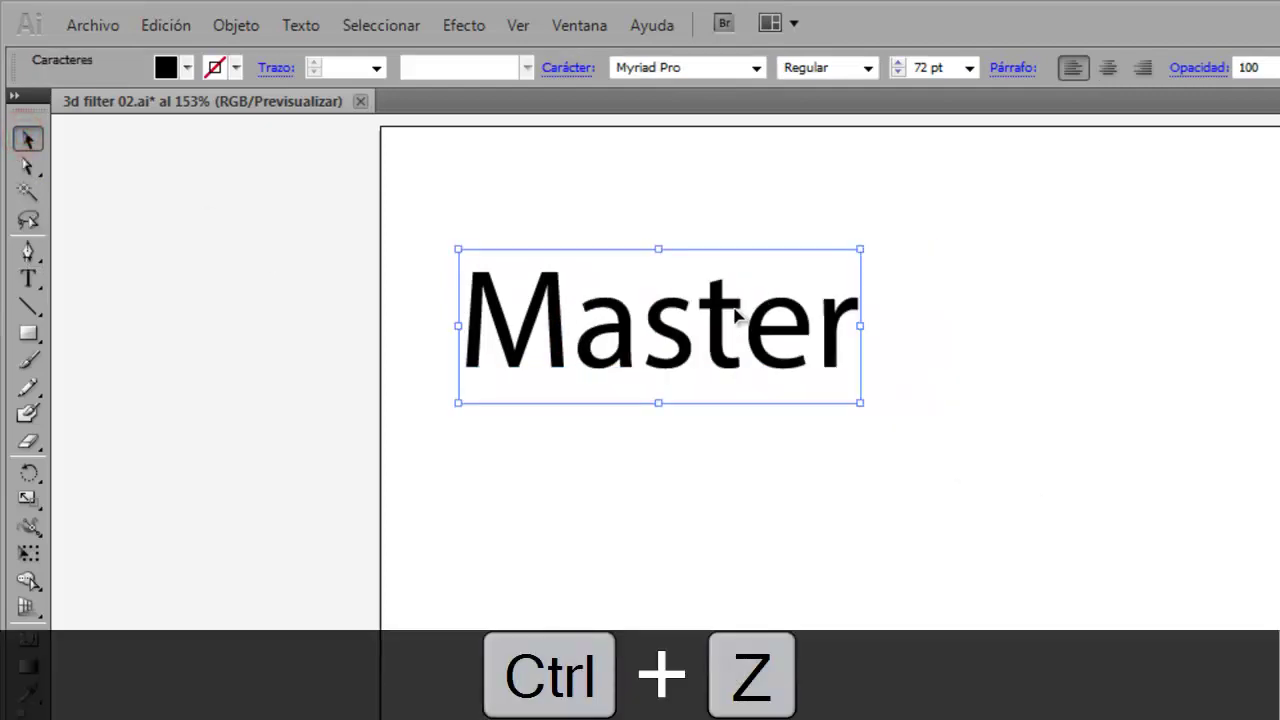
pyautogui.click(466, 25)
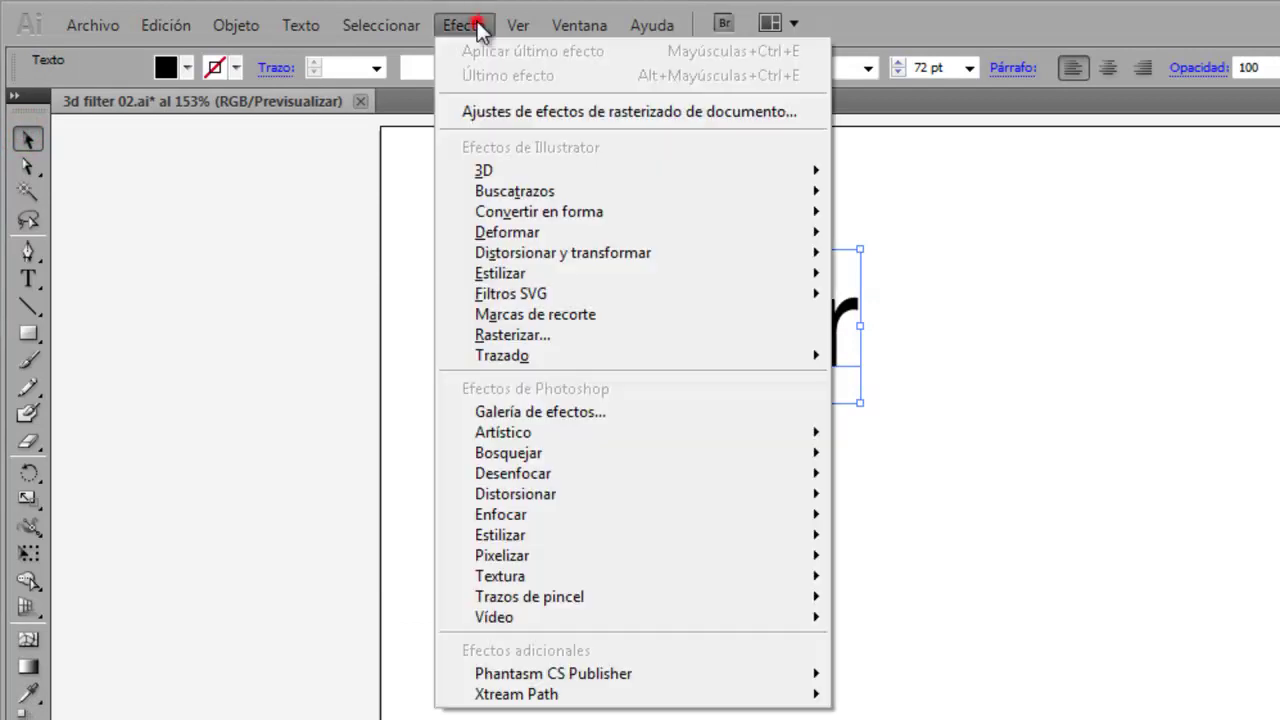
pyautogui.moveTo(291, 150)
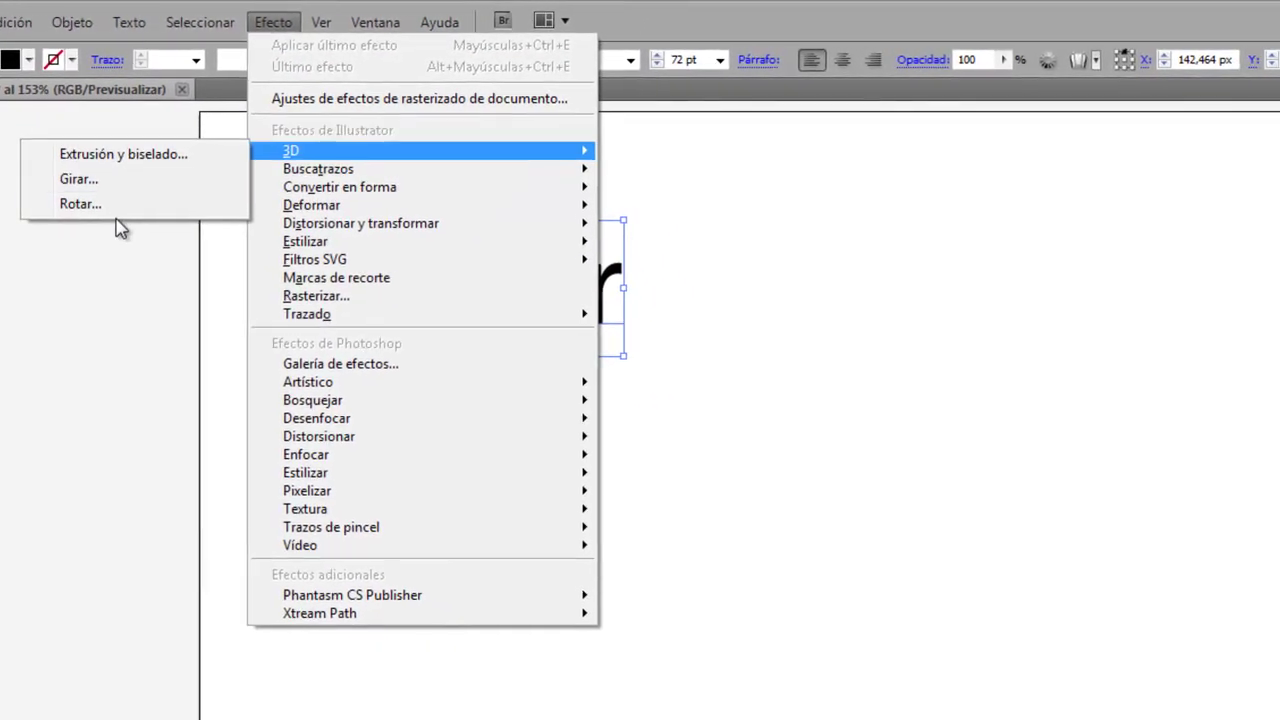
# Start a 3D Rotate effect on Master with live preview and tilt it by dragging the cube
pyautogui.click(195, 226)
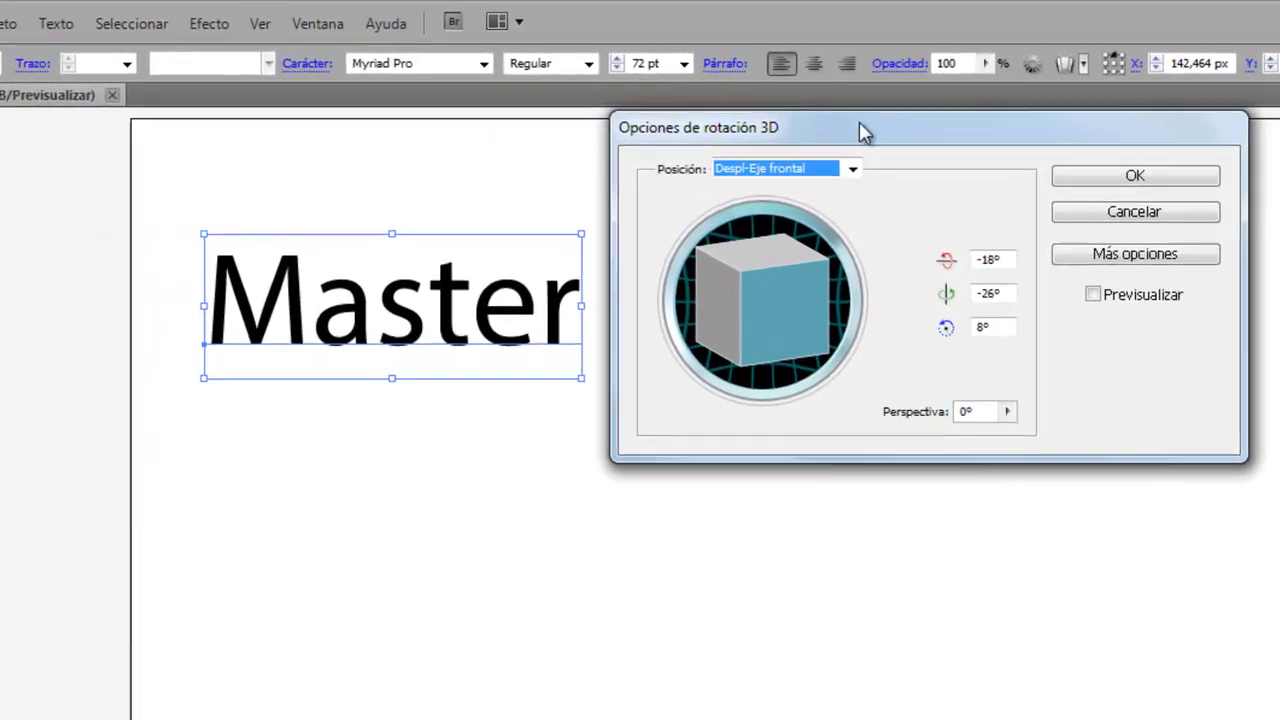
pyautogui.click(880, 120)
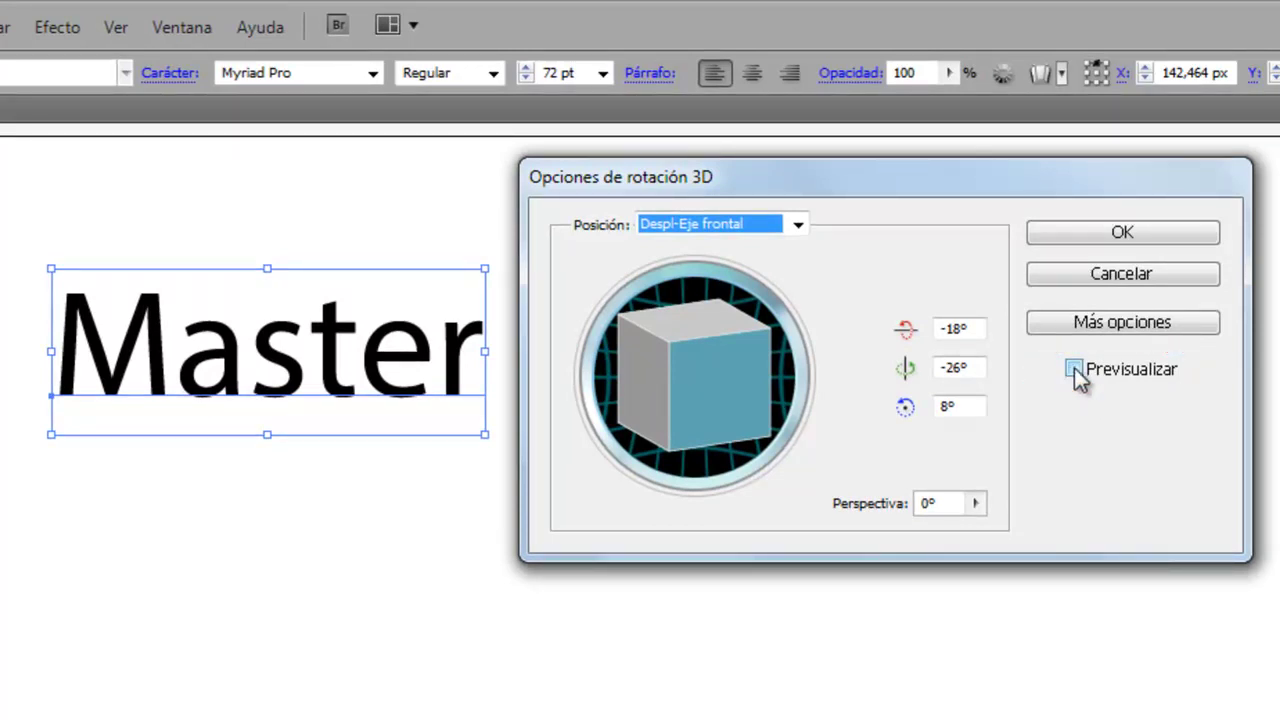
pyautogui.click(1074, 370)
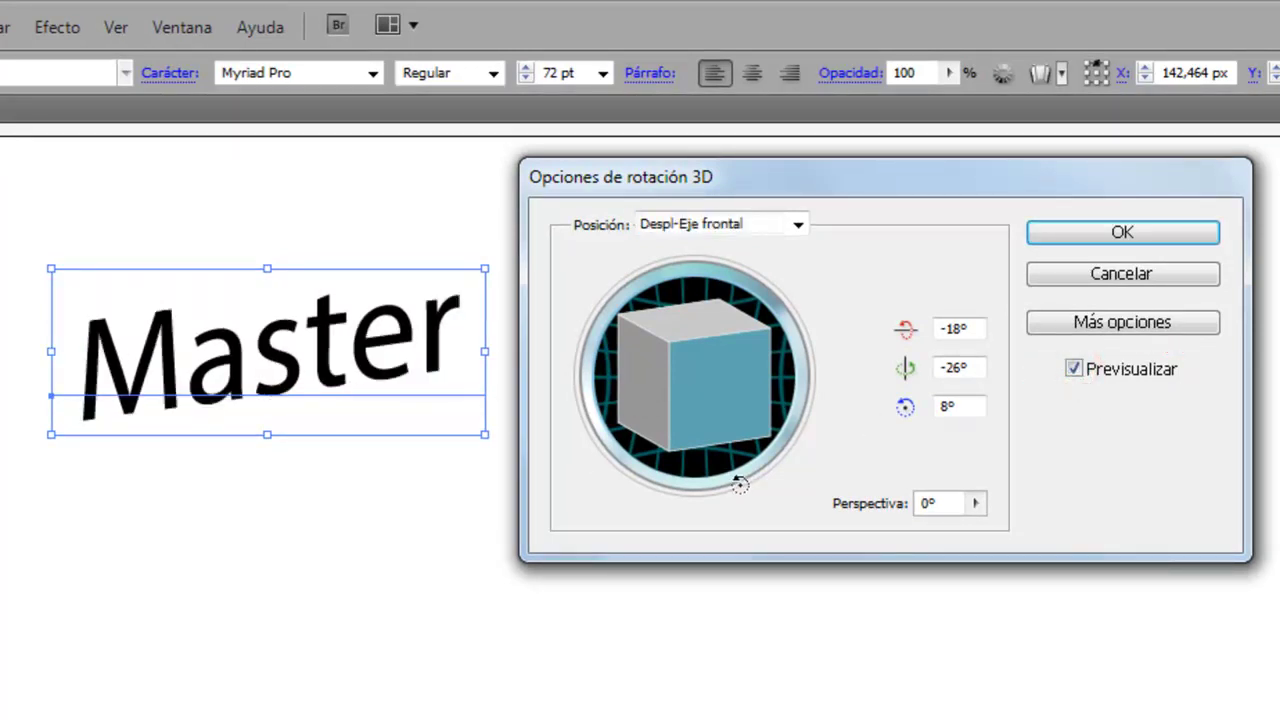
pyautogui.moveTo(669, 400); pyautogui.dragTo(694, 397)
pyautogui.moveTo(746, 447)
pyautogui.mouseDown()
pyautogui.moveTo(729, 437)
pyautogui.moveTo(737, 400)
pyautogui.moveTo(731, 414)
pyautogui.mouseUp()
# Set perspective to 115°, refine rotation to -27°, 22°, -28°, and apply the effect
pyautogui.click(975, 503)
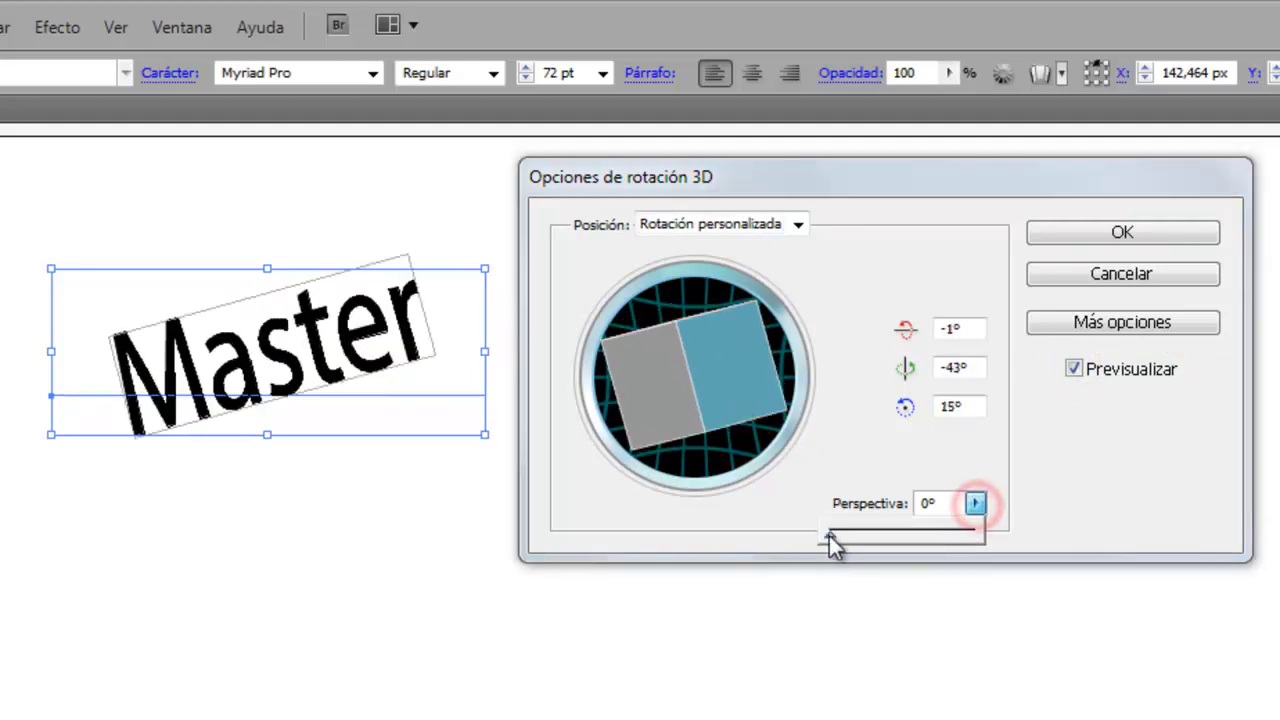
pyautogui.moveTo(829, 535); pyautogui.dragTo(940, 537)
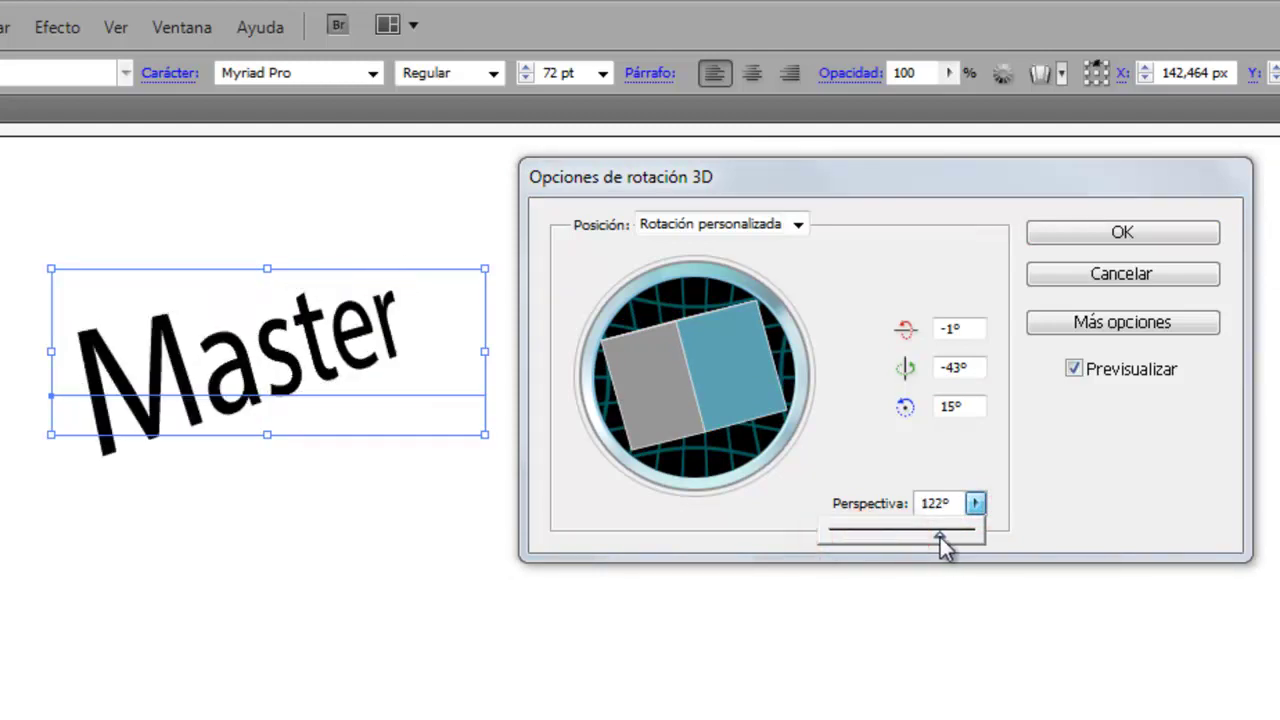
pyautogui.moveTo(940, 537); pyautogui.dragTo(930, 538)
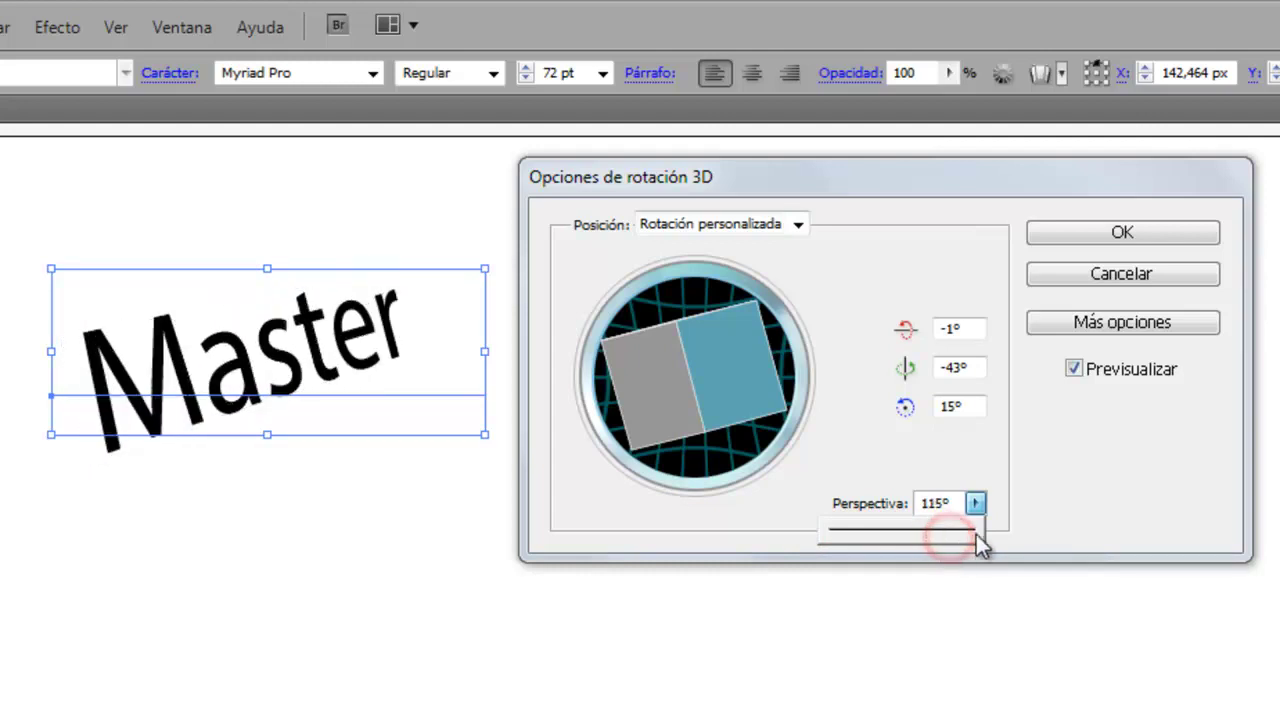
pyautogui.click(720, 306)
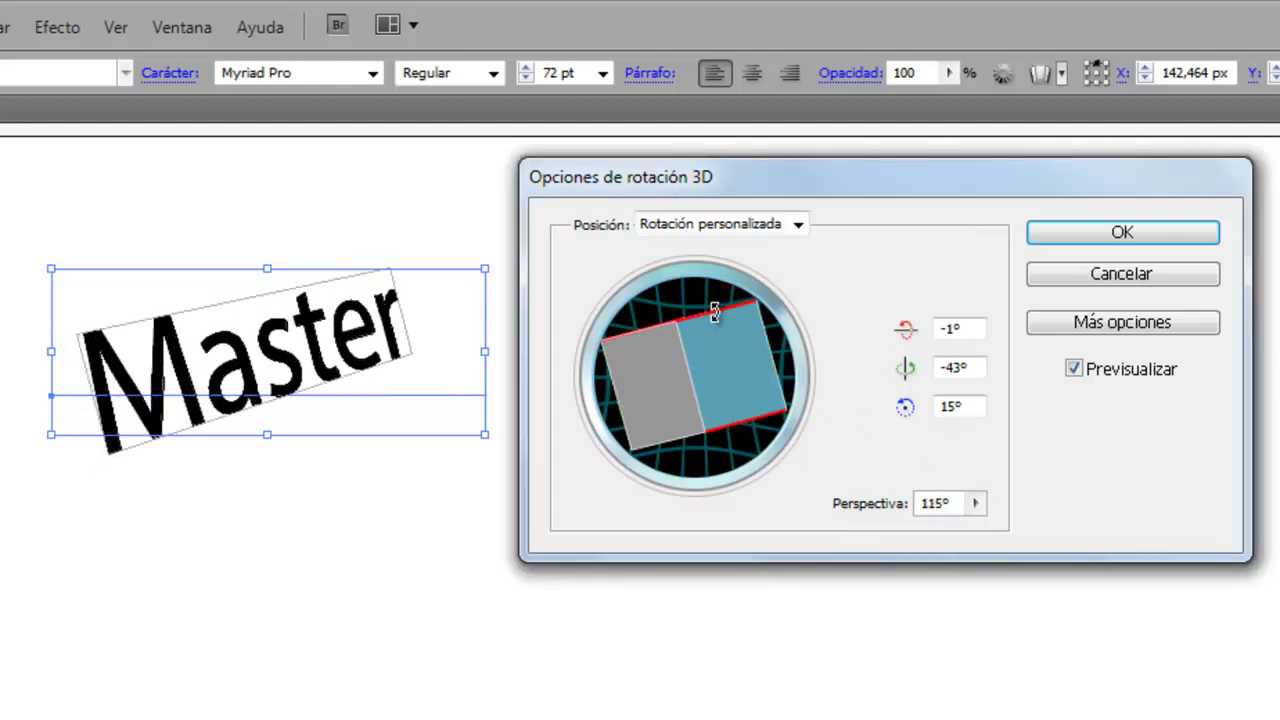
pyautogui.moveTo(714, 312); pyautogui.dragTo(720, 248)
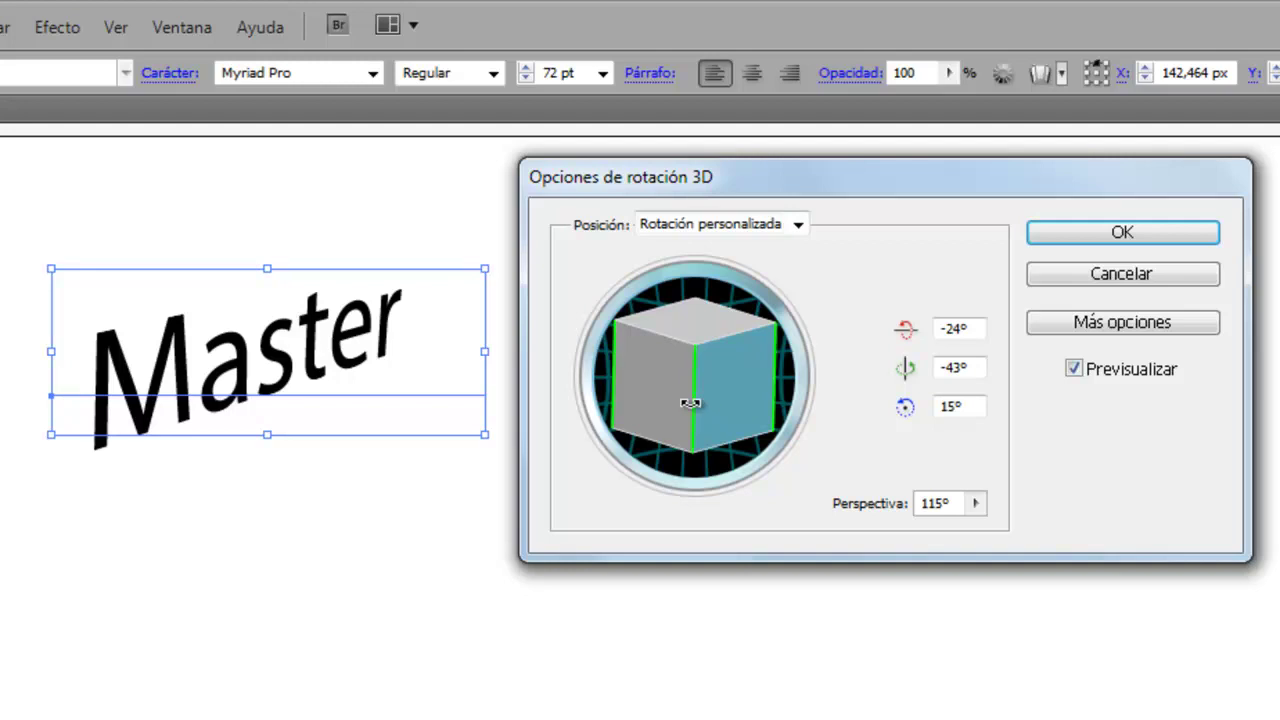
pyautogui.moveTo(689, 400); pyautogui.dragTo(623, 417)
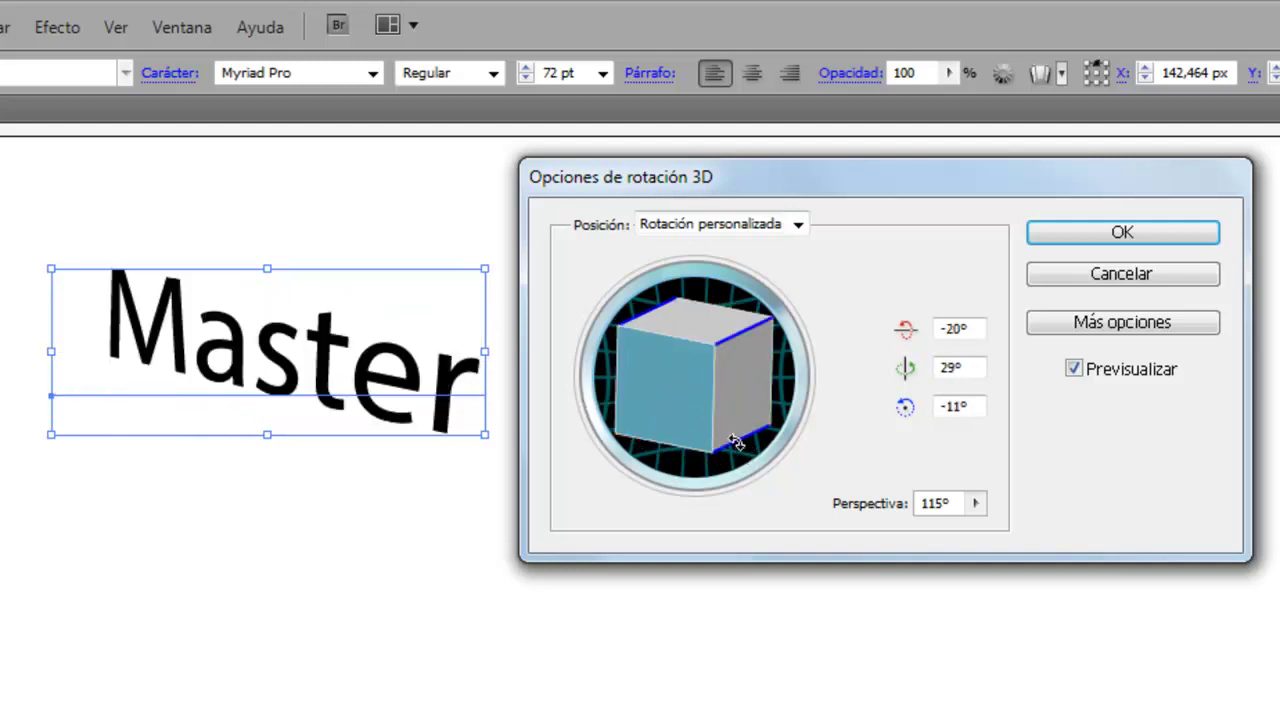
pyautogui.moveTo(740, 445); pyautogui.dragTo(718, 456)
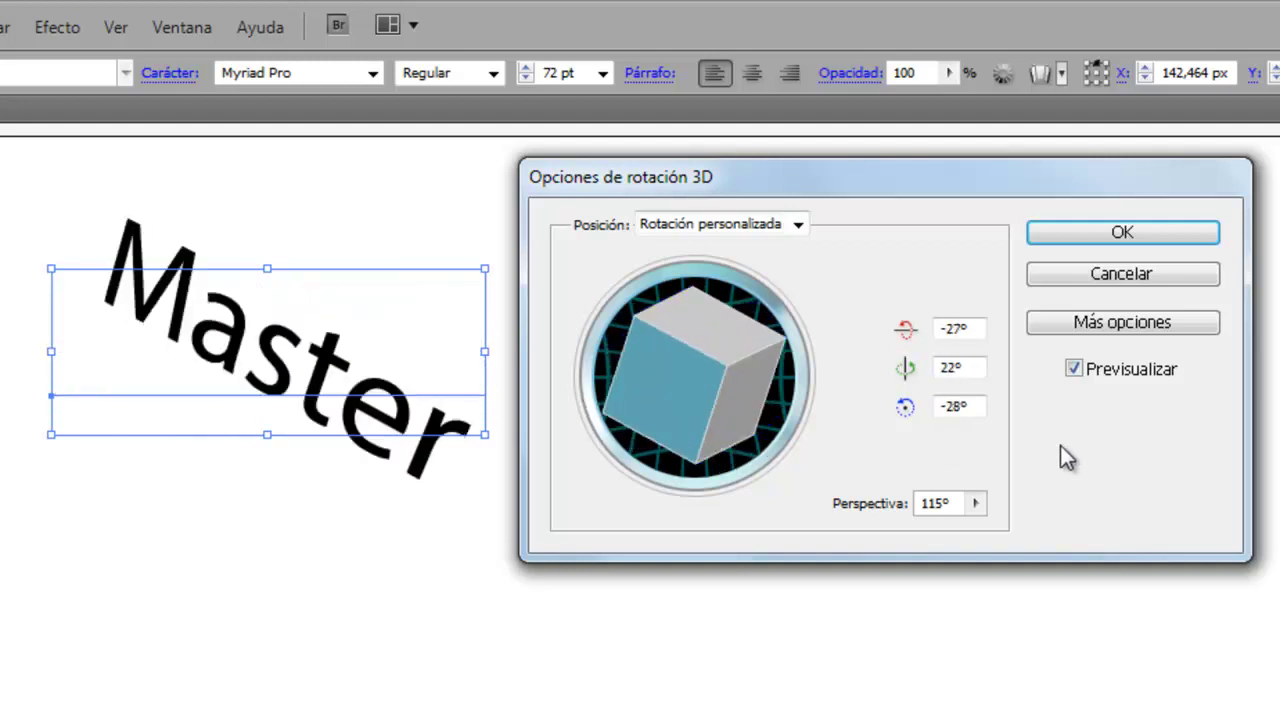
pyautogui.click(1044, 240)
# Replace the 's' in the rotated Master text with 'x' so it reads 'Maxter'
pyautogui.doubleClick(318, 390)
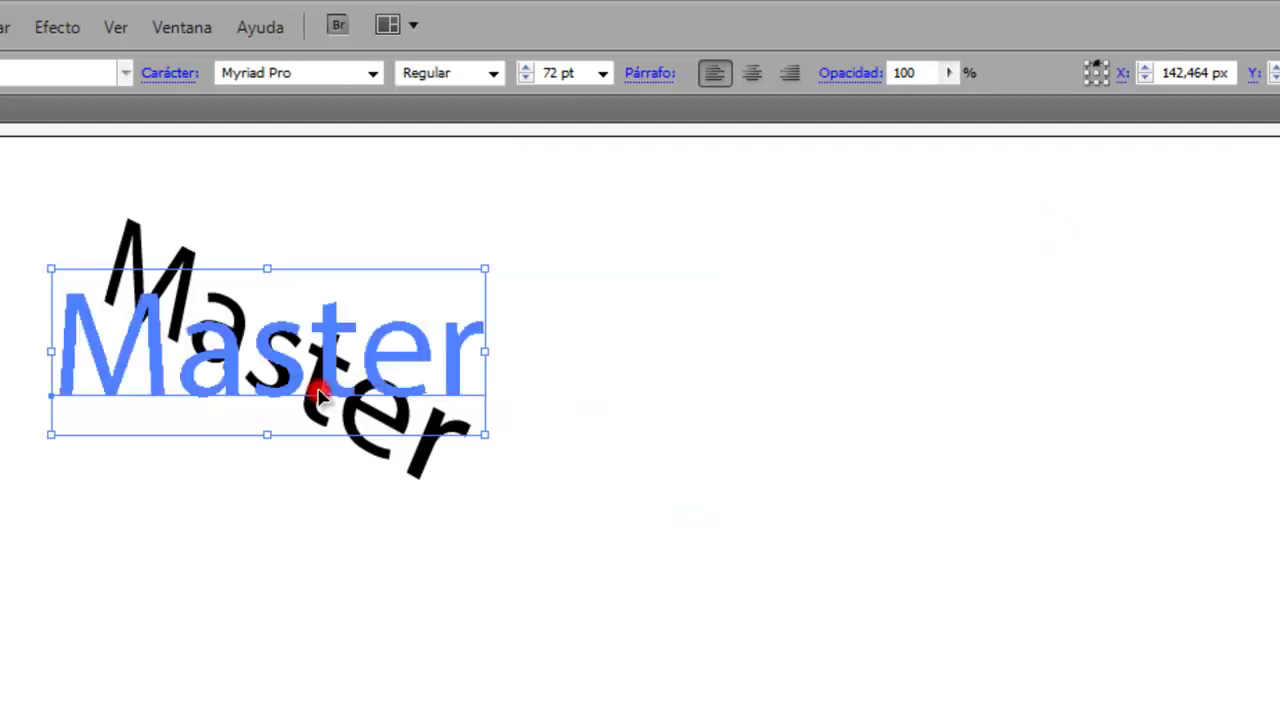
pyautogui.moveTo(248, 365); pyautogui.dragTo(298, 363)
pyautogui.write('x')
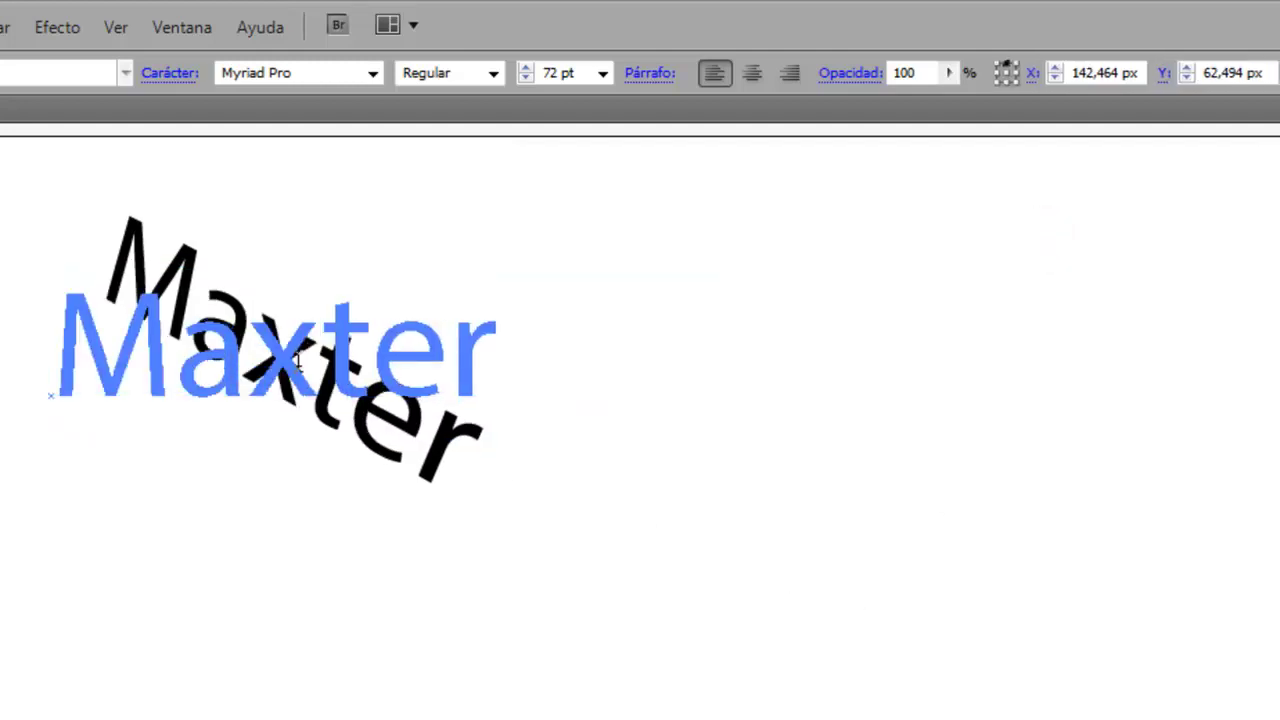
pyautogui.press('Escape')
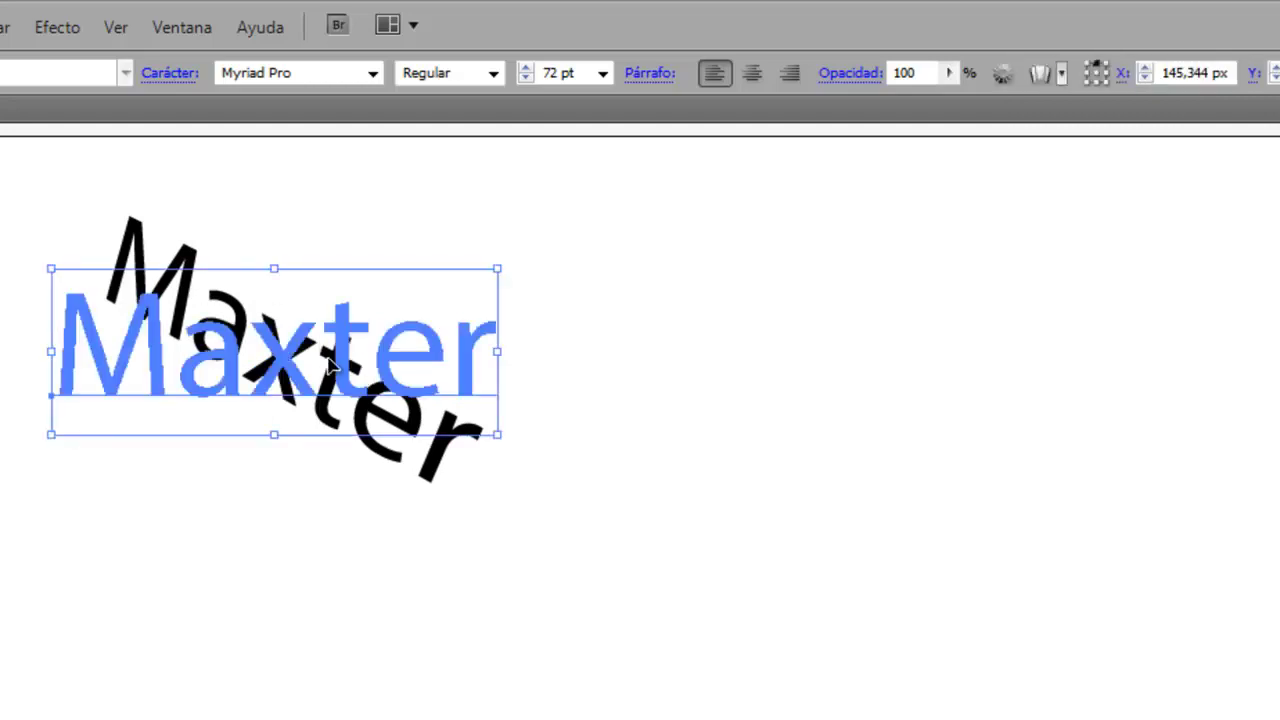
pyautogui.click(745, 374)
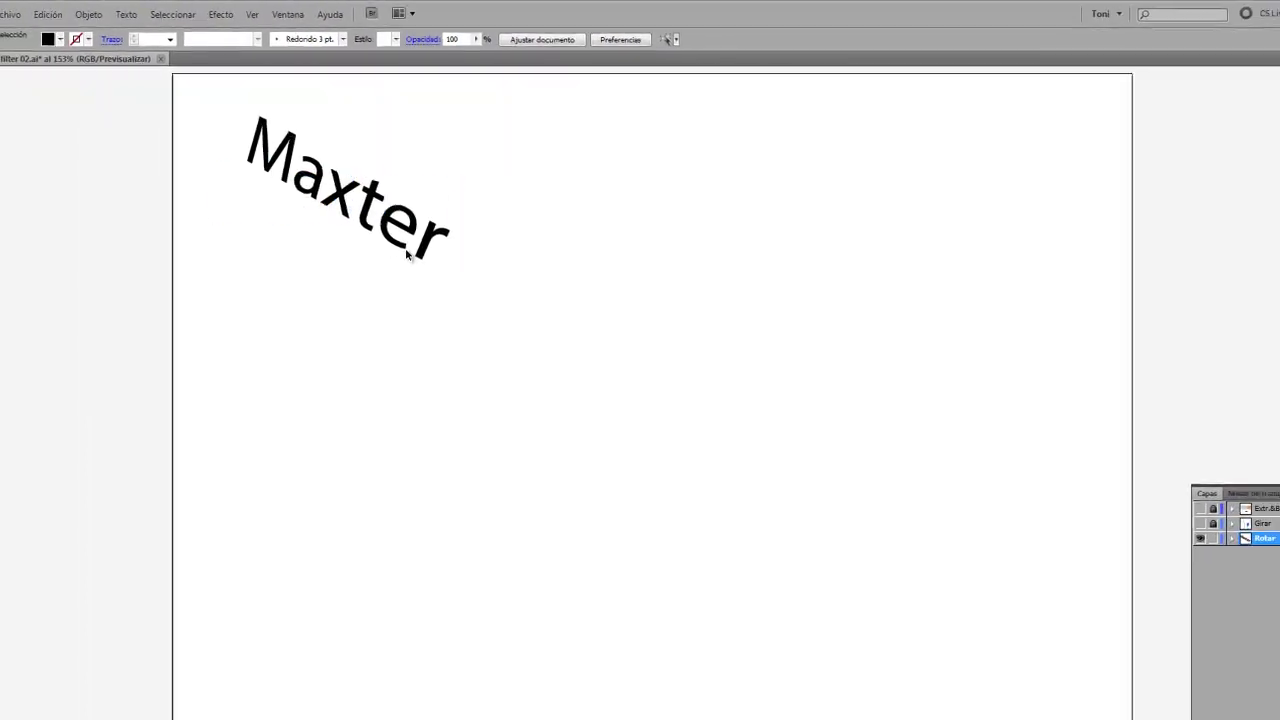
# Make the Girar layer's bottle and wine-glass drawing visible
pyautogui.click(367, 204)
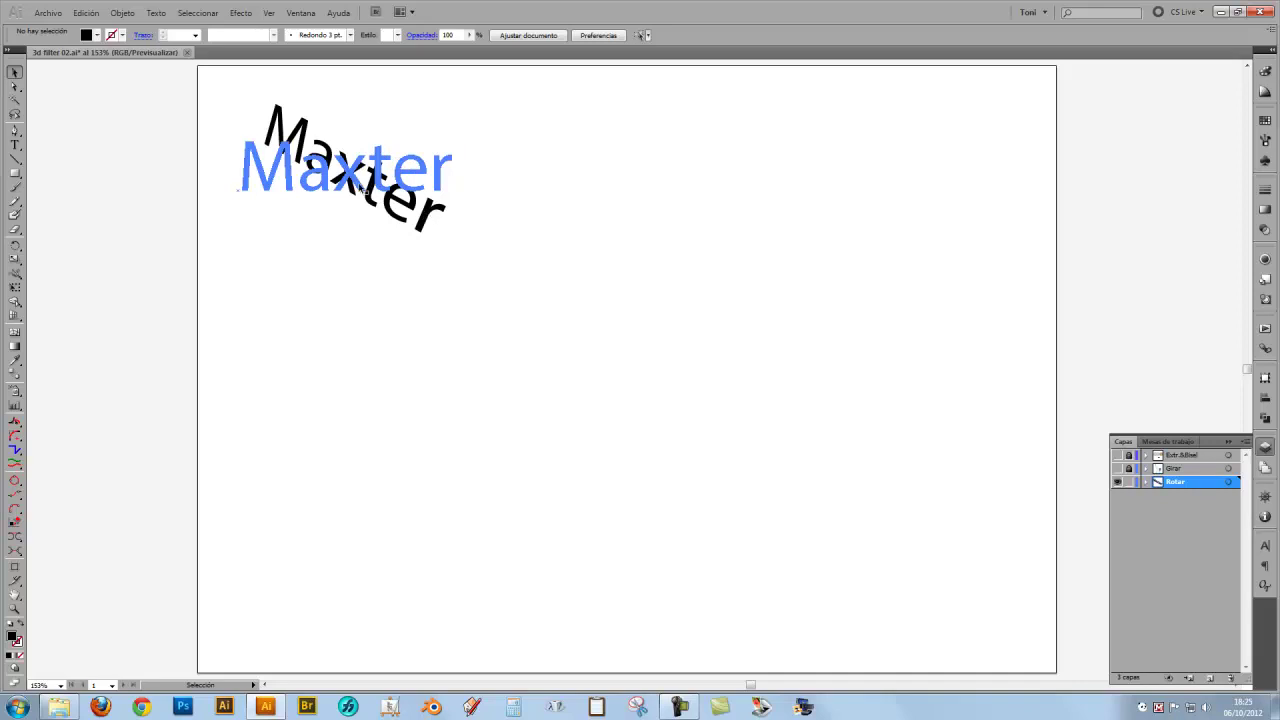
pyautogui.click(360, 187)
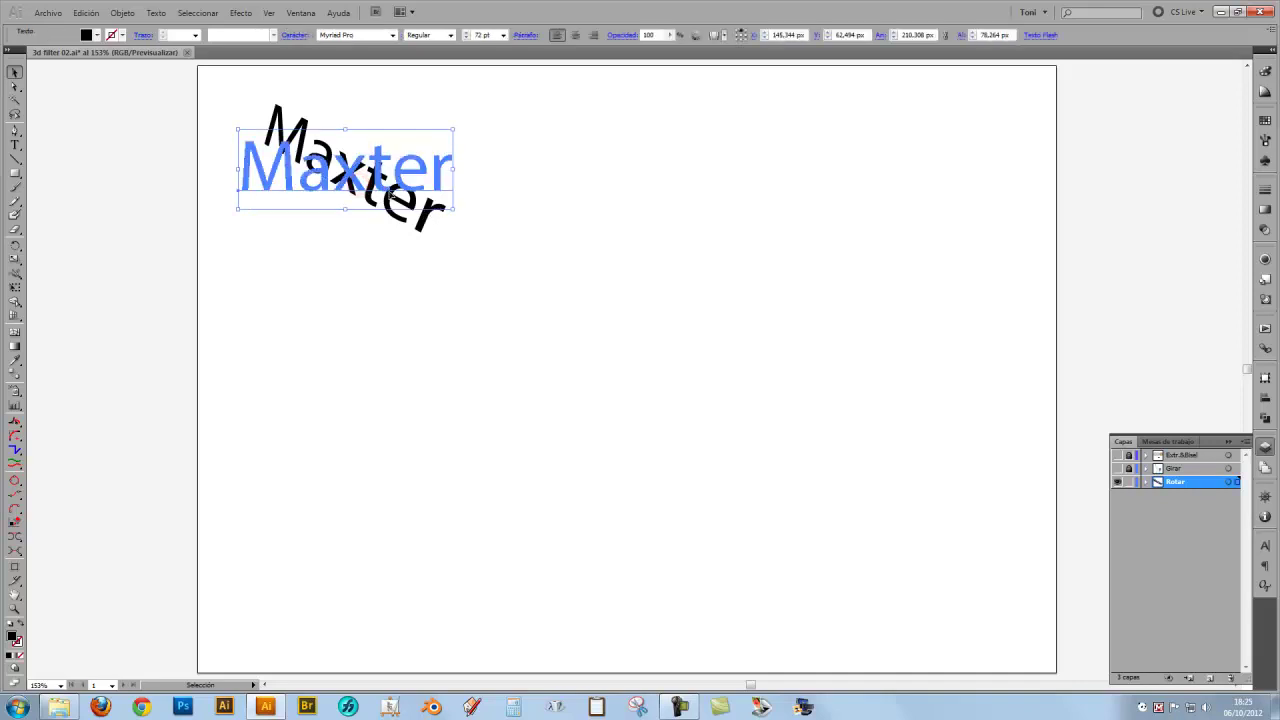
pyautogui.click(566, 247)
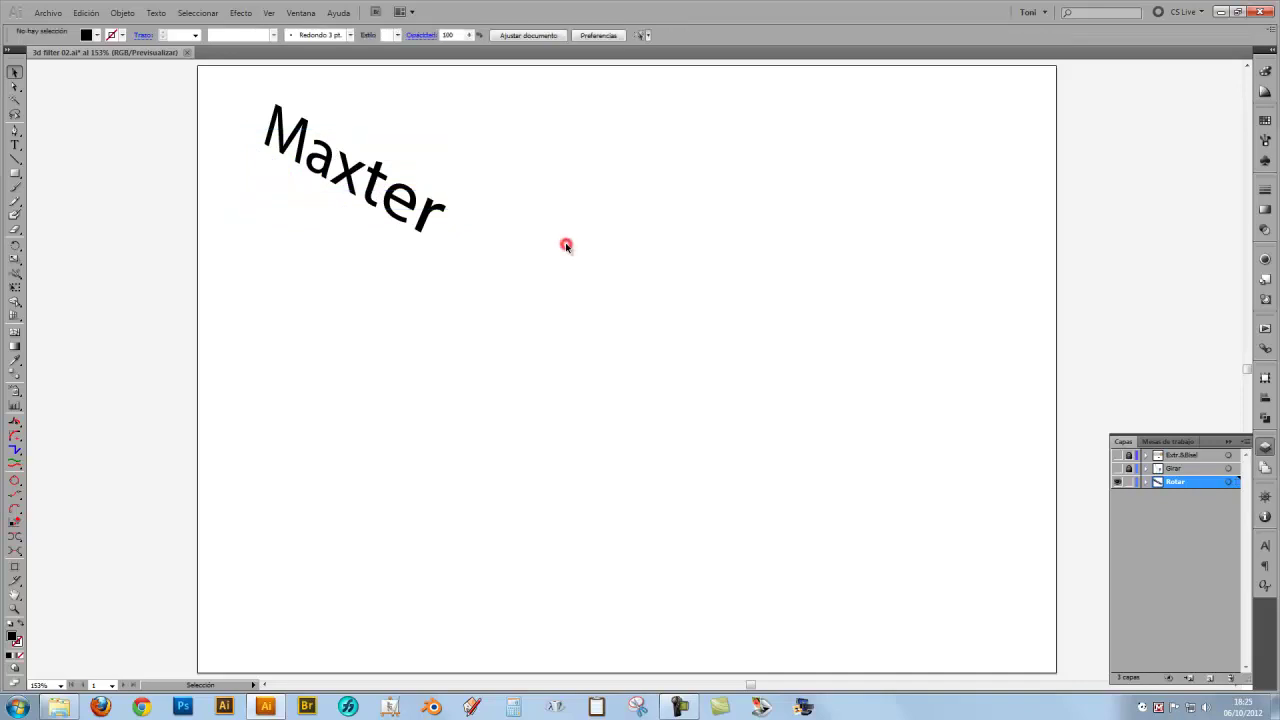
pyautogui.click(1117, 468)
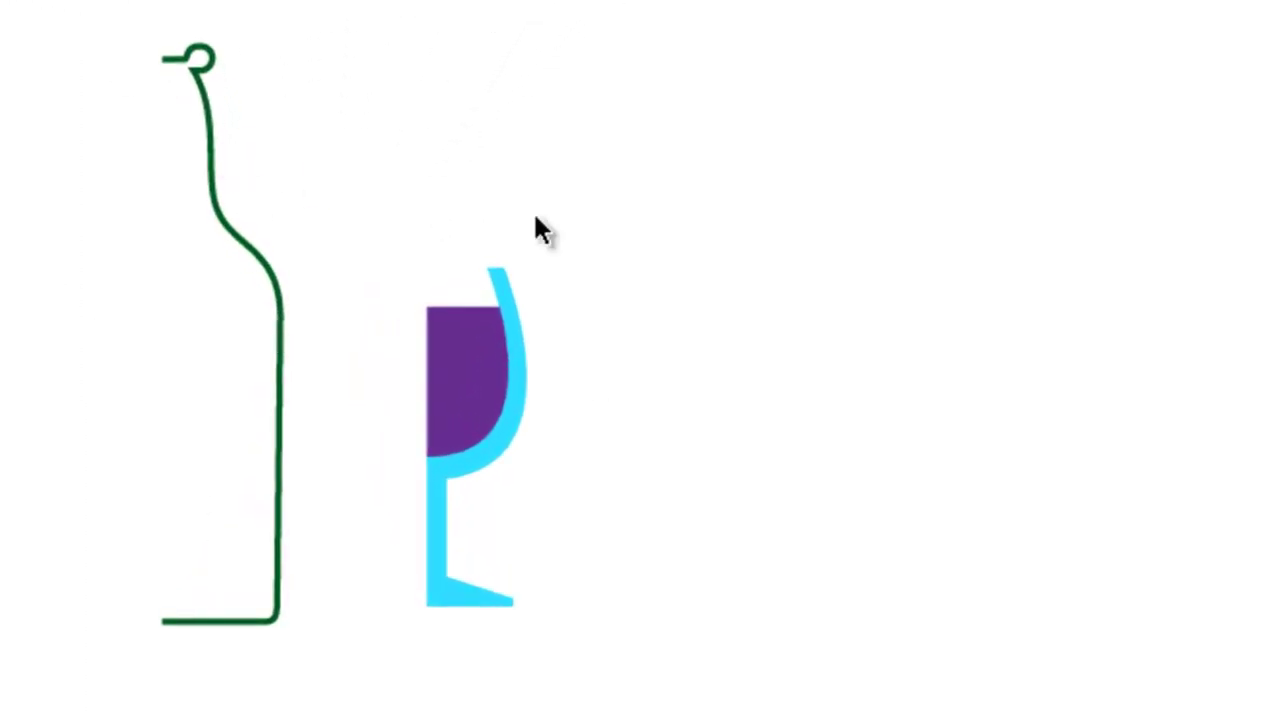
# Check the Girar artwork in Outline view, inspect the wine glass, and select the bottle half-profile path
pyautogui.hotkey('ctrl', 'y')
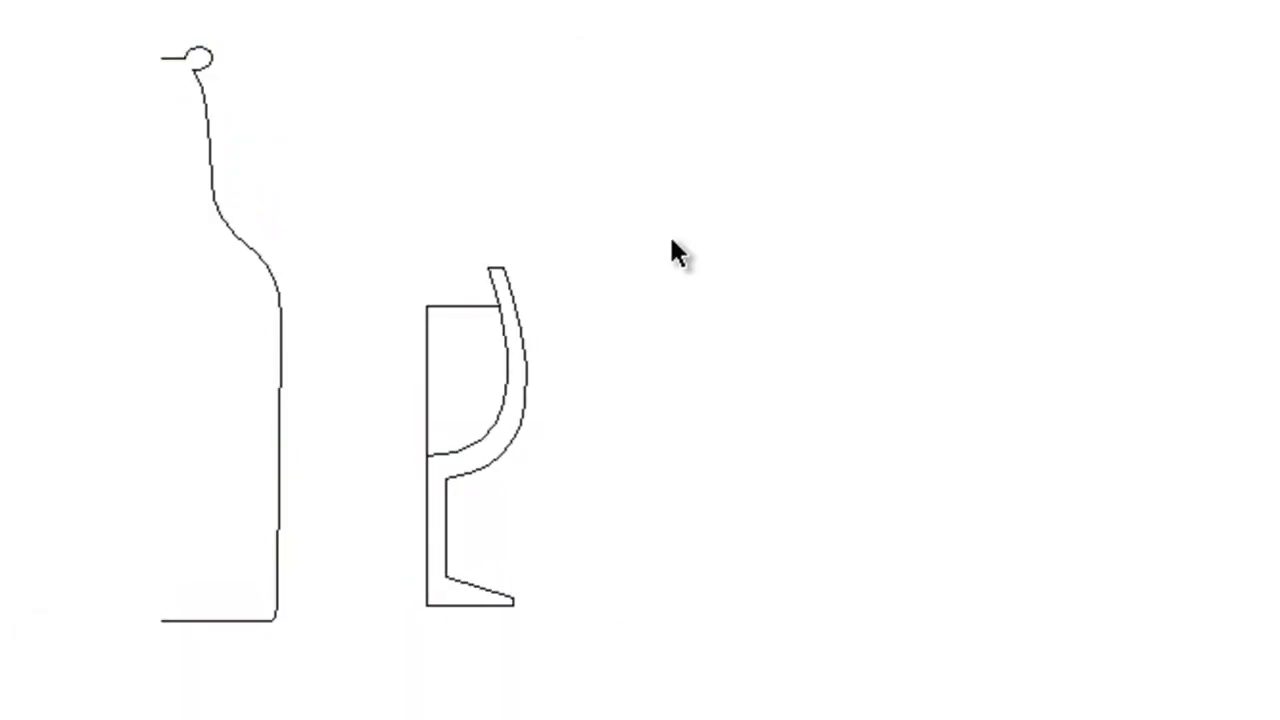
pyautogui.hotkey('ctrl', 'y')
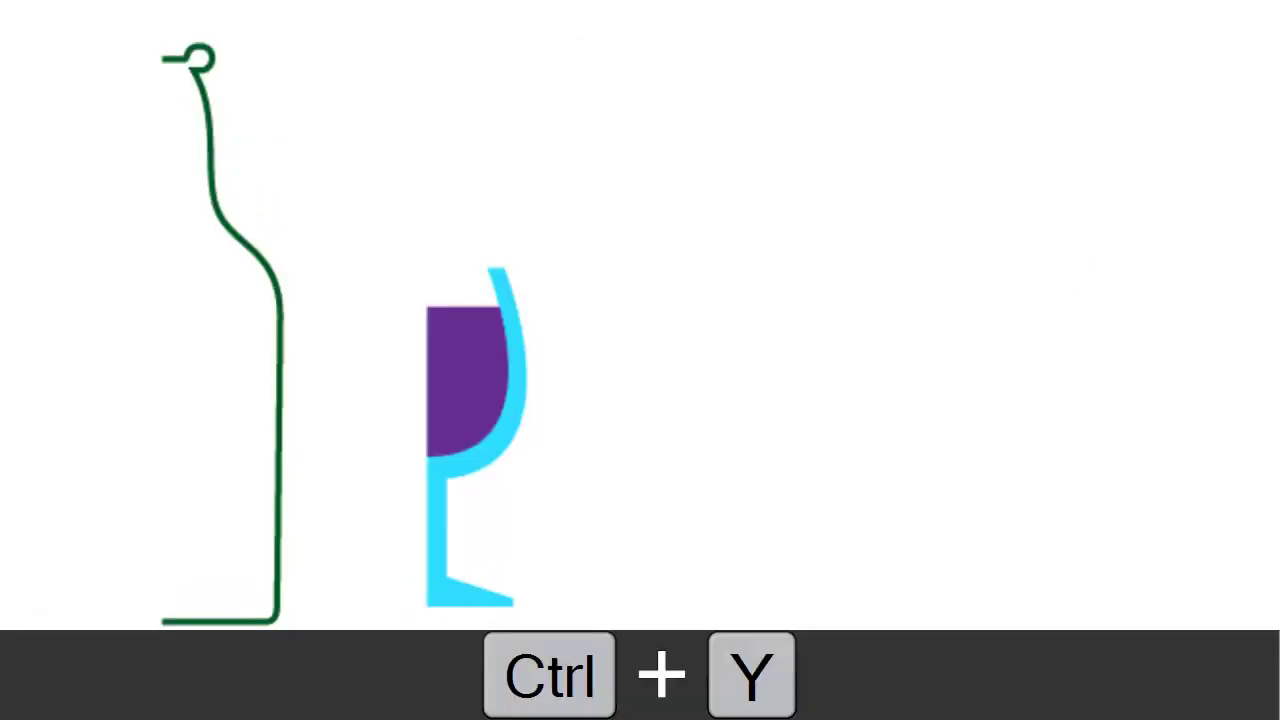
pyautogui.click(276, 368)
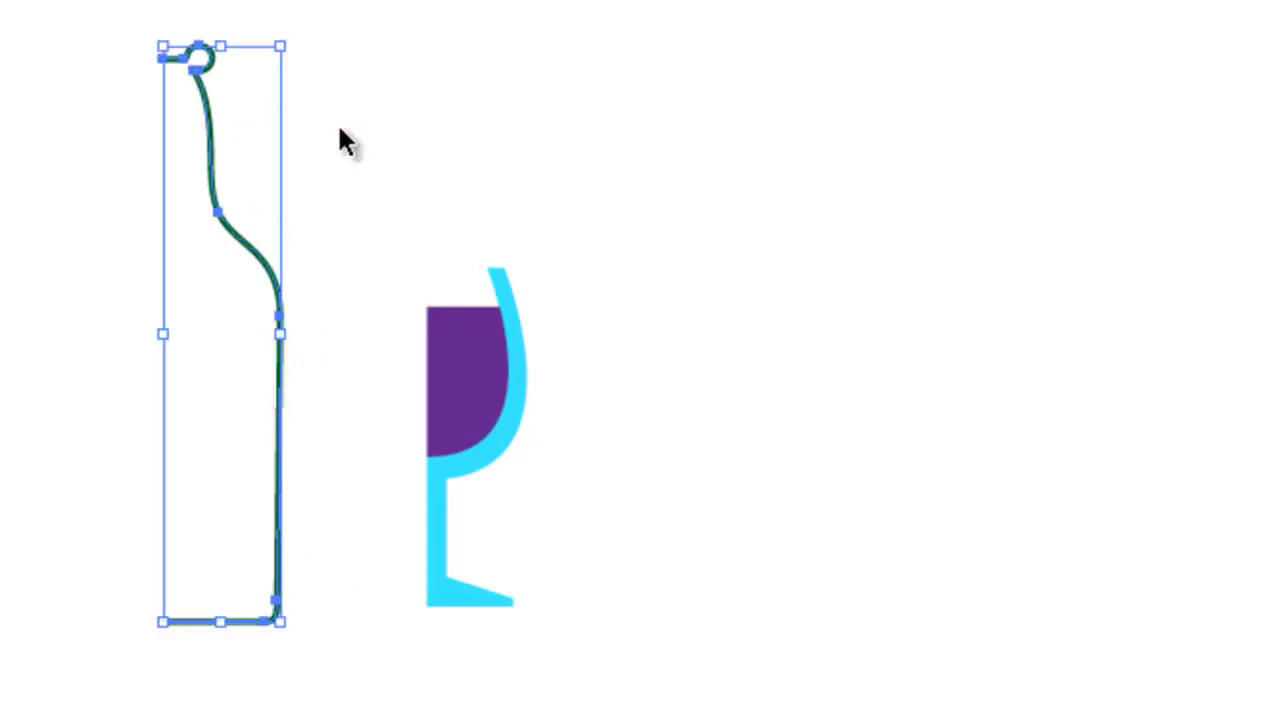
pyautogui.click(411, 163)
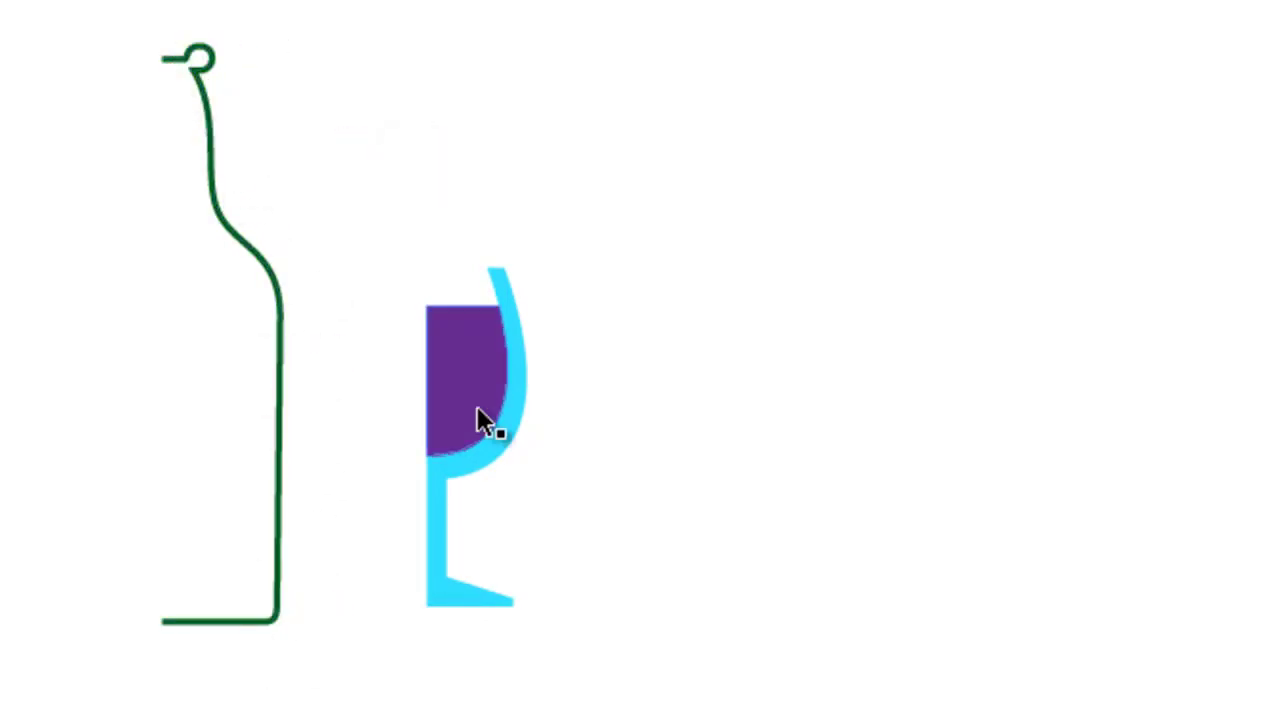
pyautogui.click(439, 437)
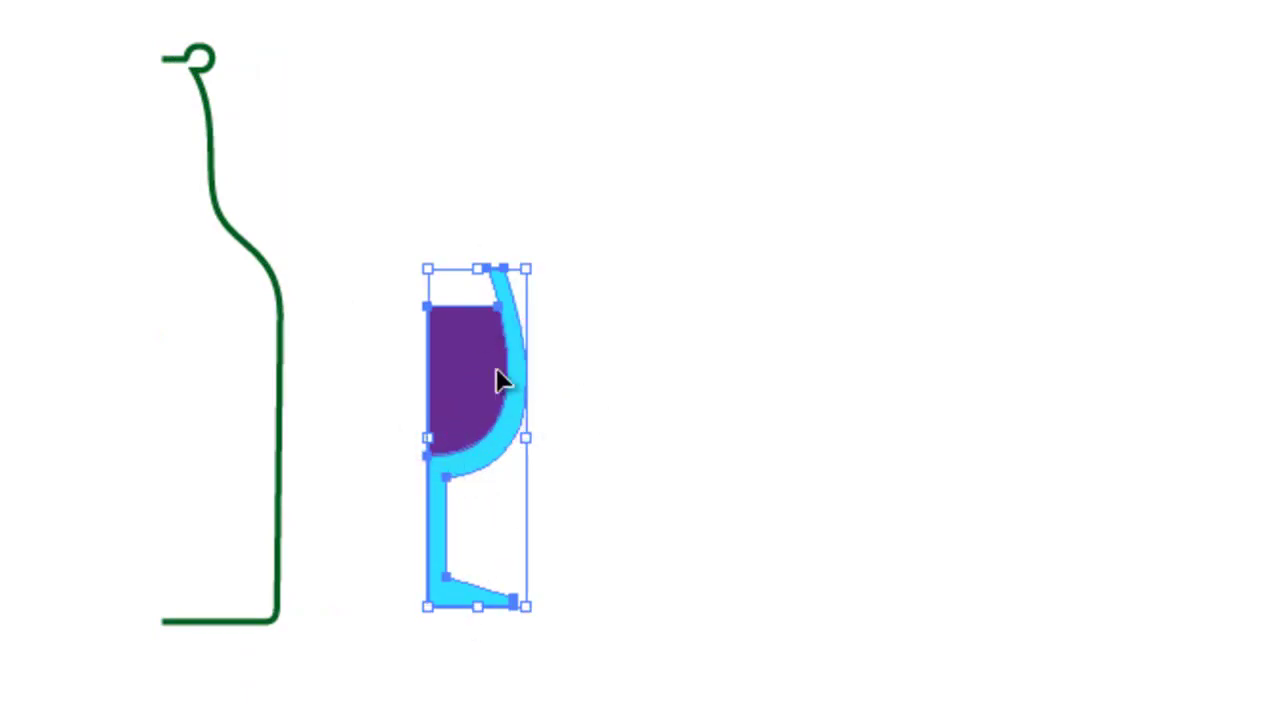
pyautogui.click(651, 380)
pyautogui.click(568, 440)
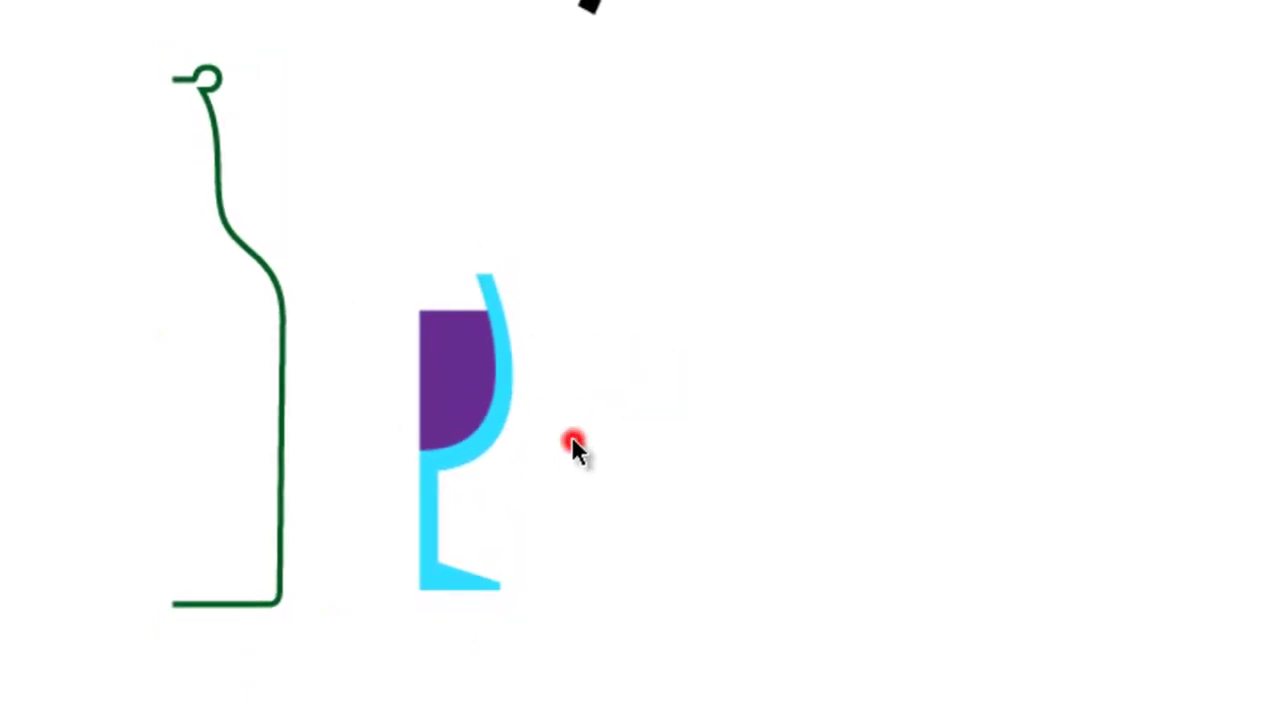
pyautogui.click(294, 329)
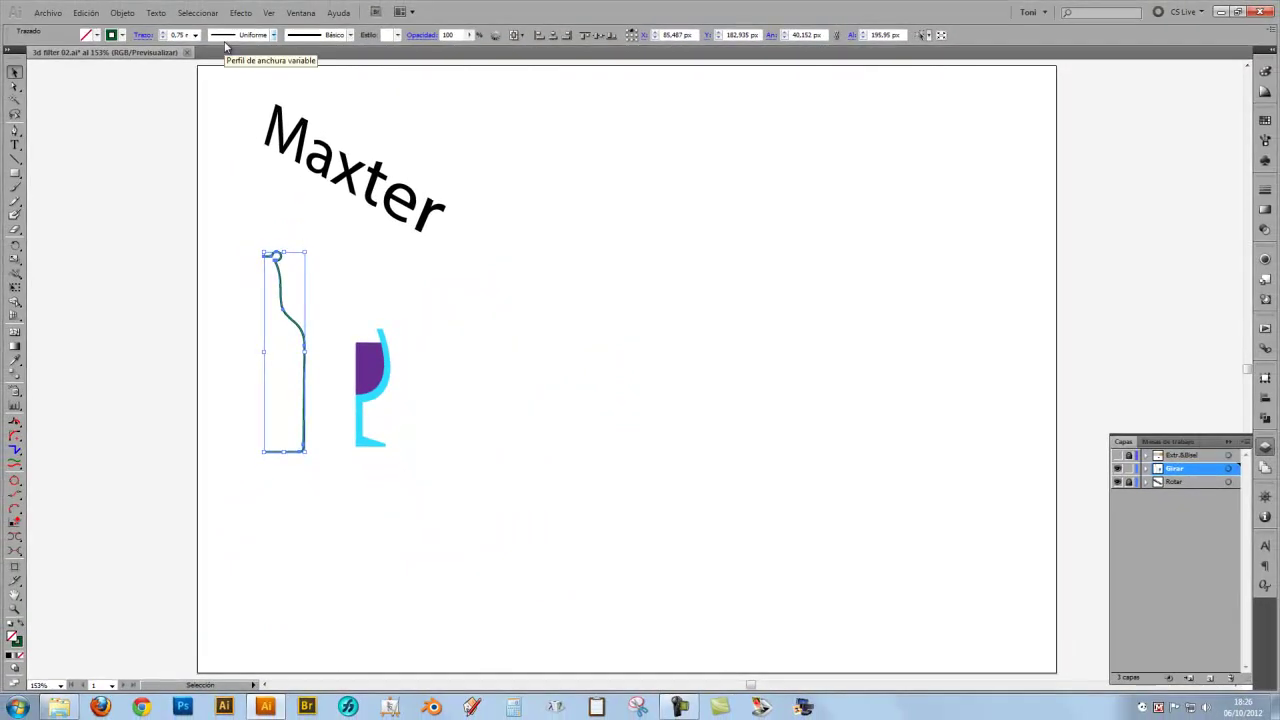
# Preview a 3D Revolve (Girar) of the bottle profile and show its surface lighting options
pyautogui.click(241, 13)
pyautogui.moveTo(392, 138)
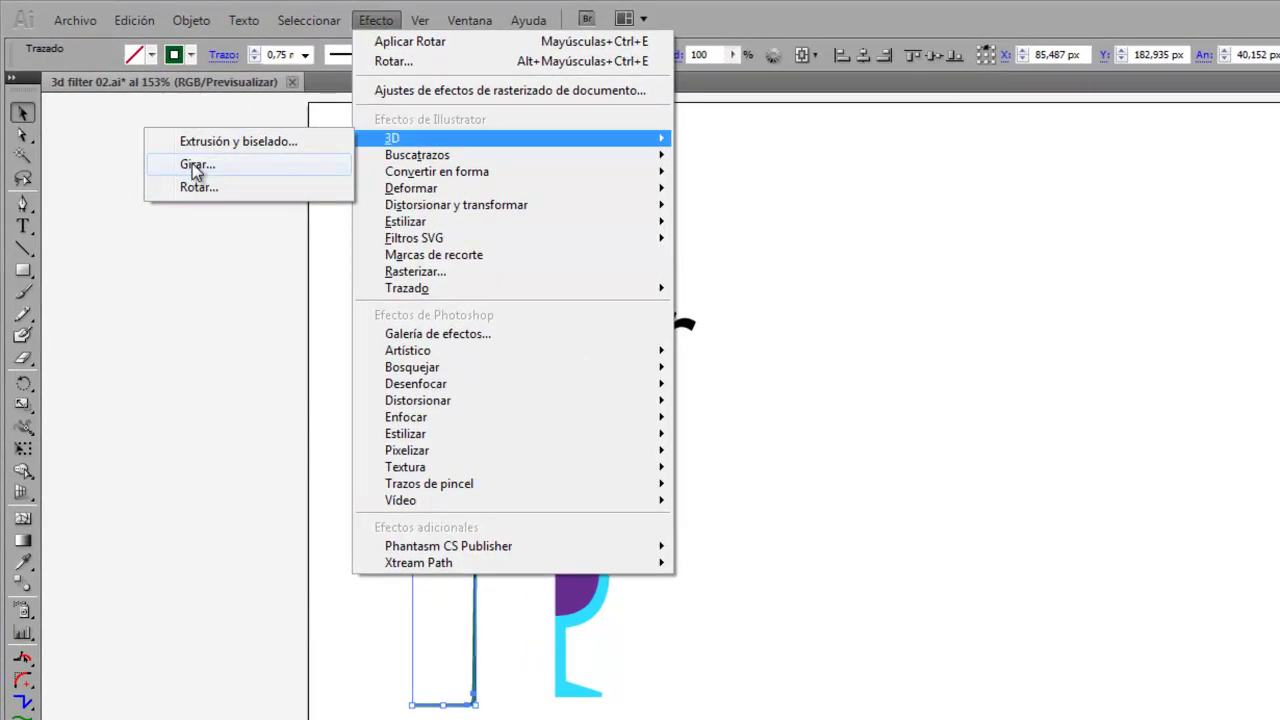
pyautogui.click(196, 166)
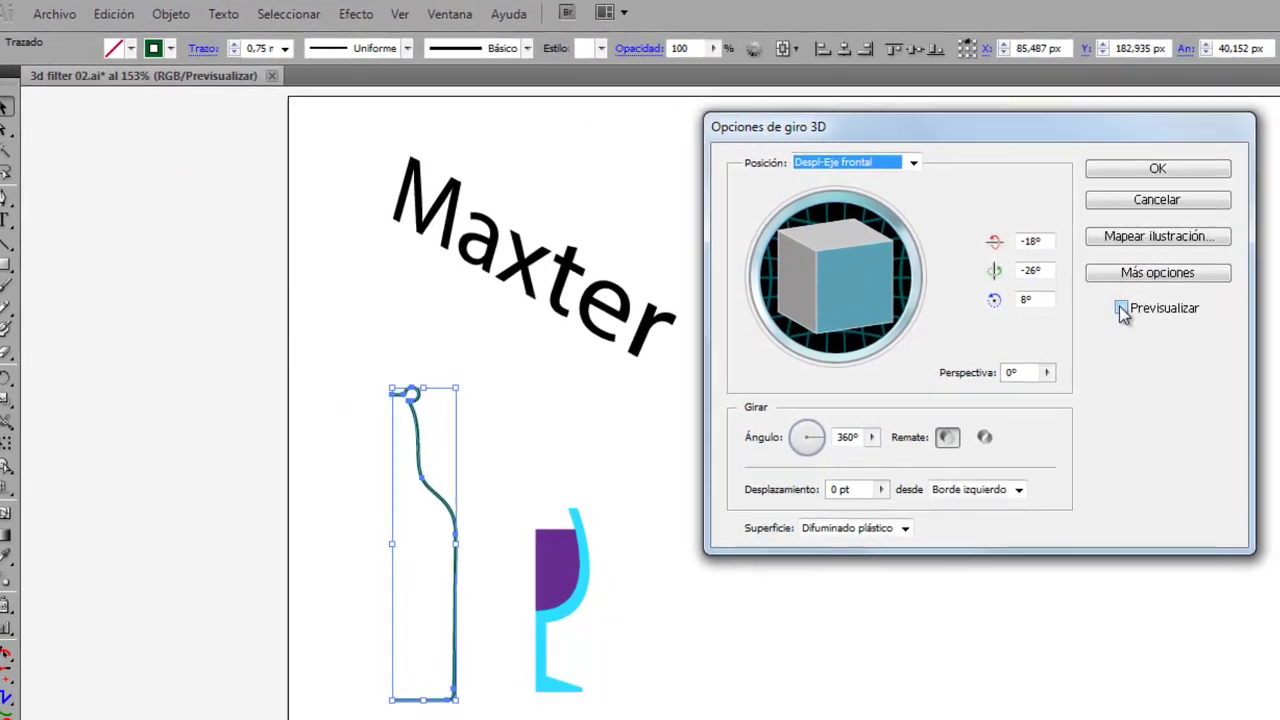
pyautogui.click(1121, 309)
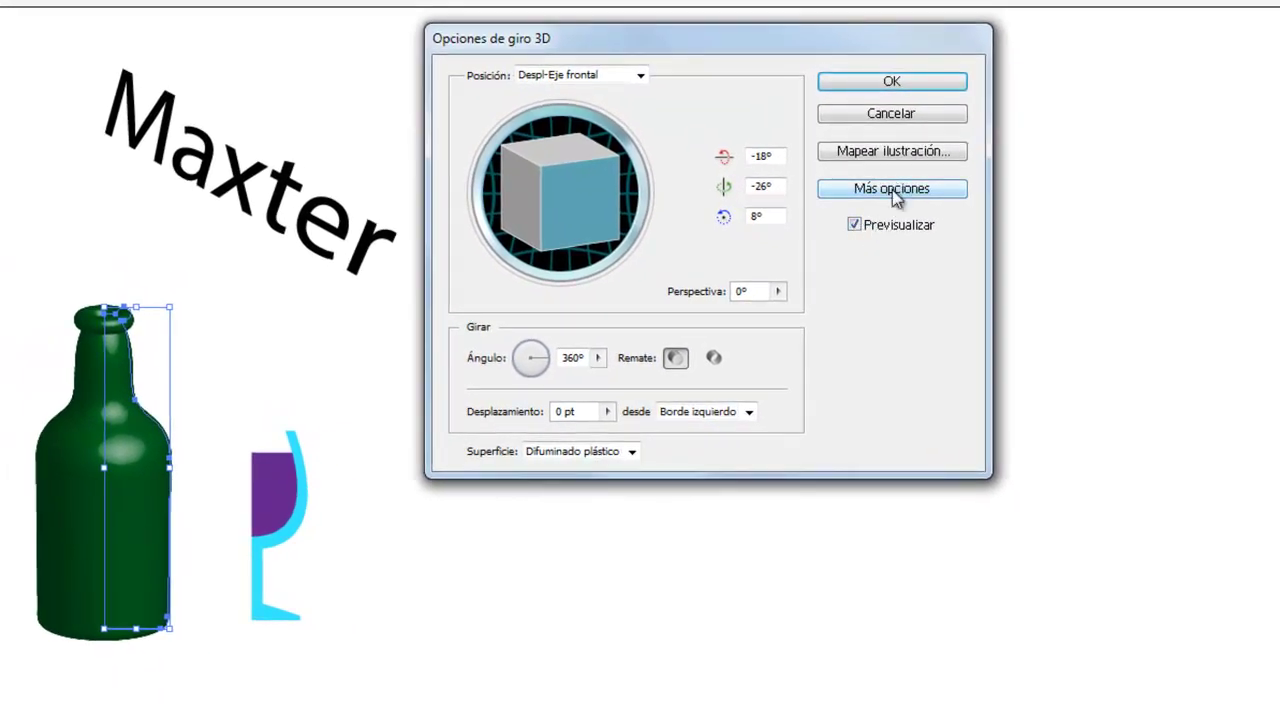
pyautogui.click(892, 189)
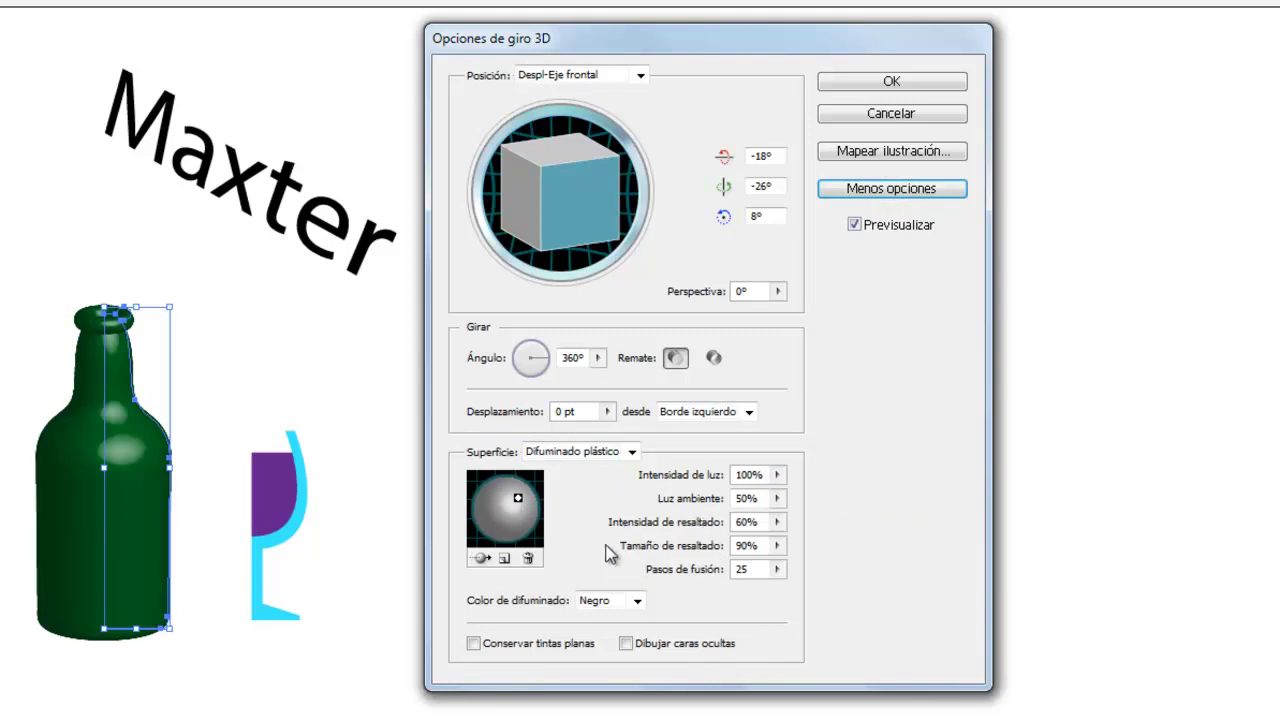
pyautogui.click(630, 453)
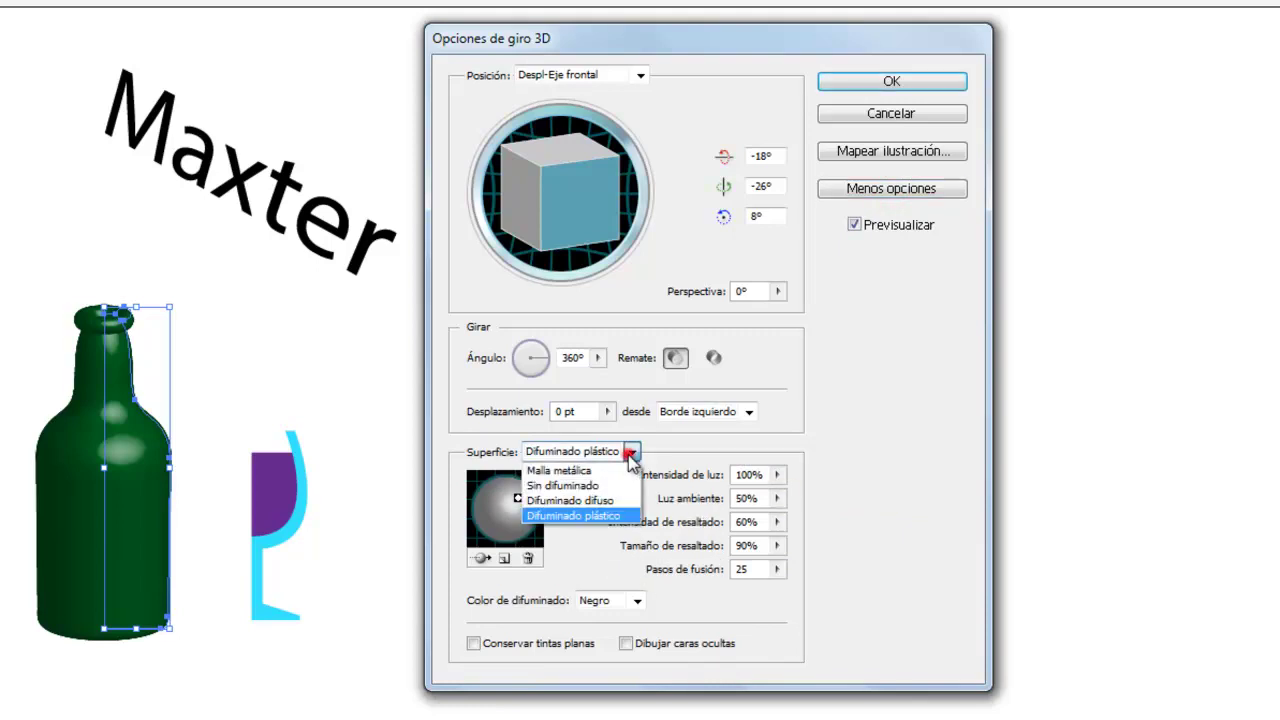
pyautogui.click(600, 485)
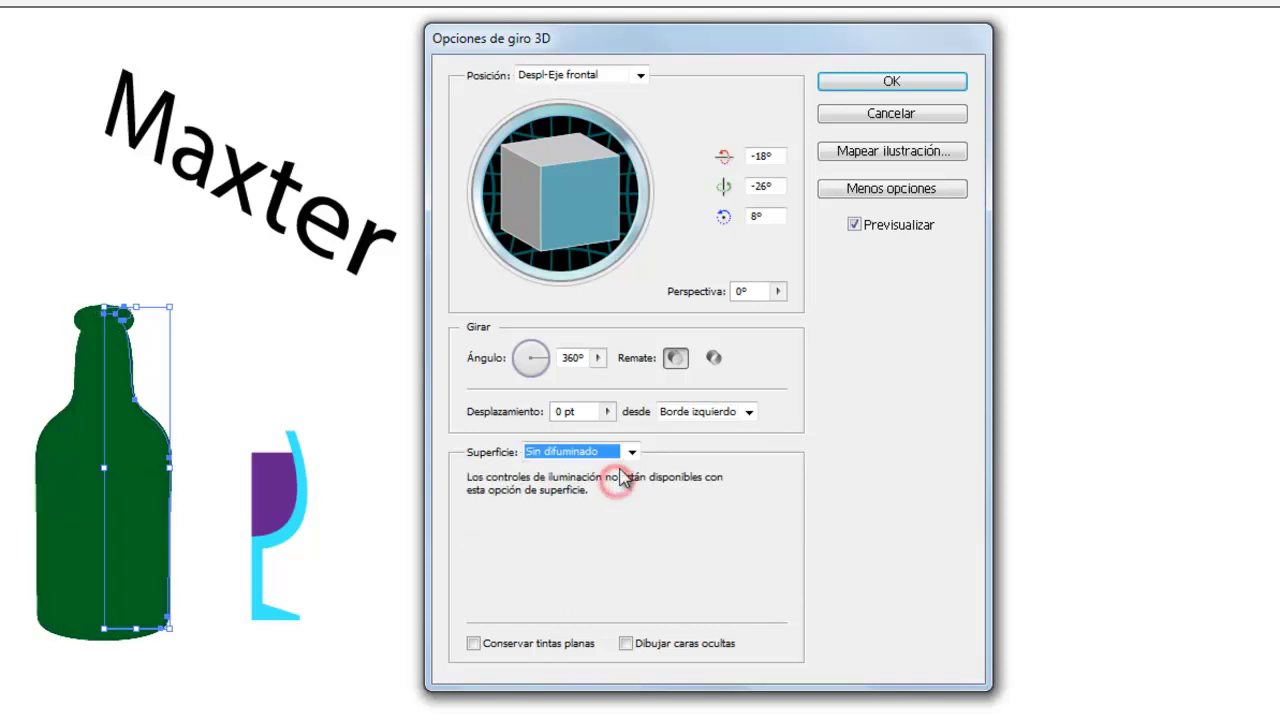
pyautogui.click(632, 453)
pyautogui.click(620, 472)
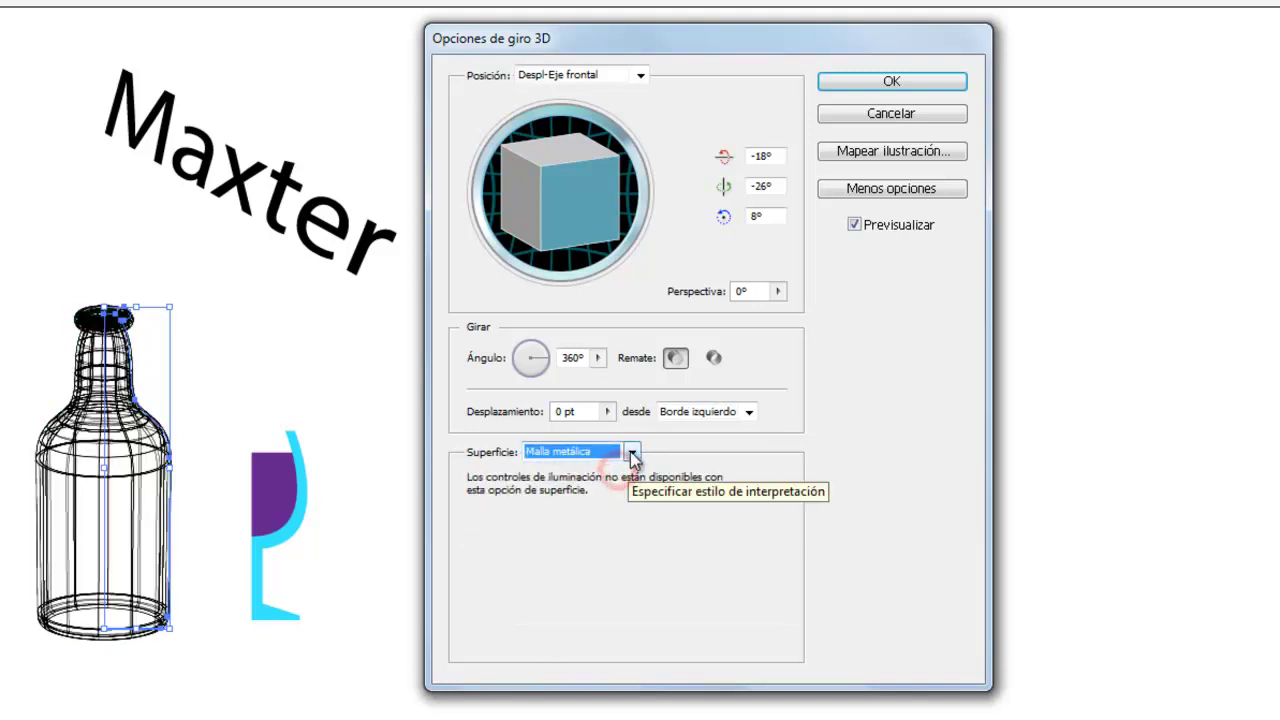
pyautogui.click(632, 452)
pyautogui.click(630, 500)
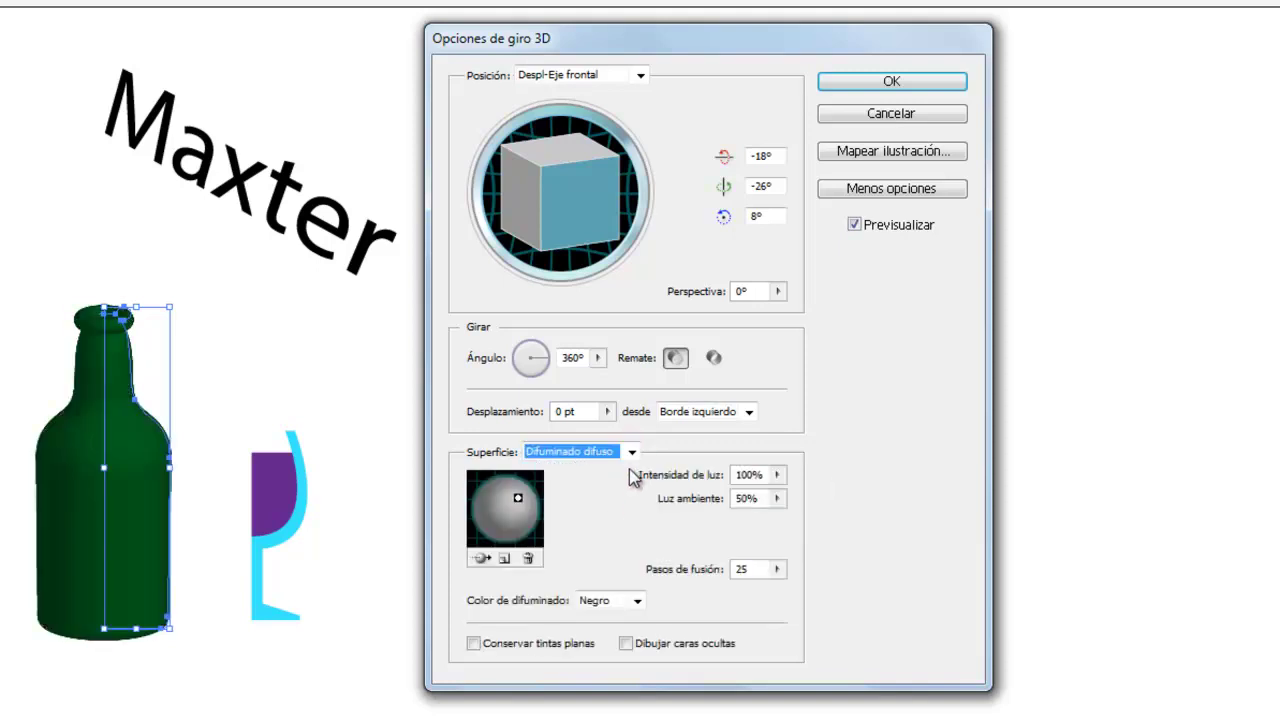
pyautogui.click(632, 452)
pyautogui.click(615, 485)
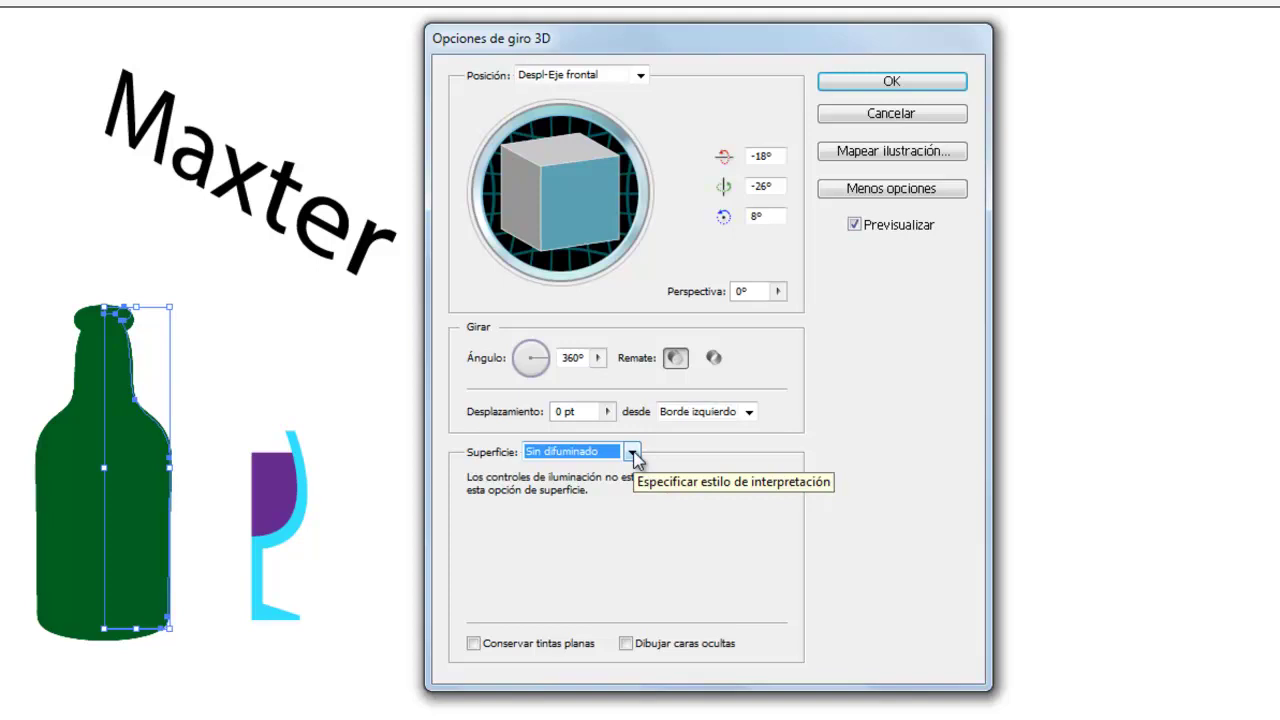
pyautogui.click(633, 455)
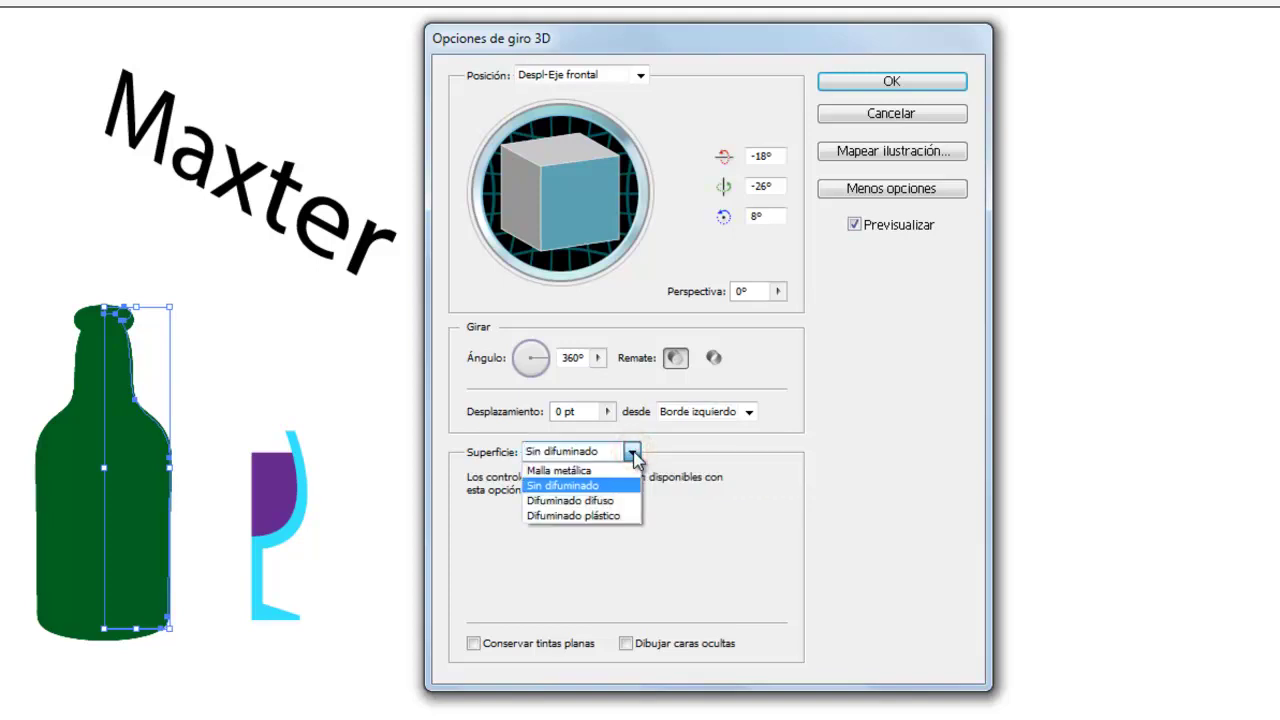
pyautogui.click(605, 515)
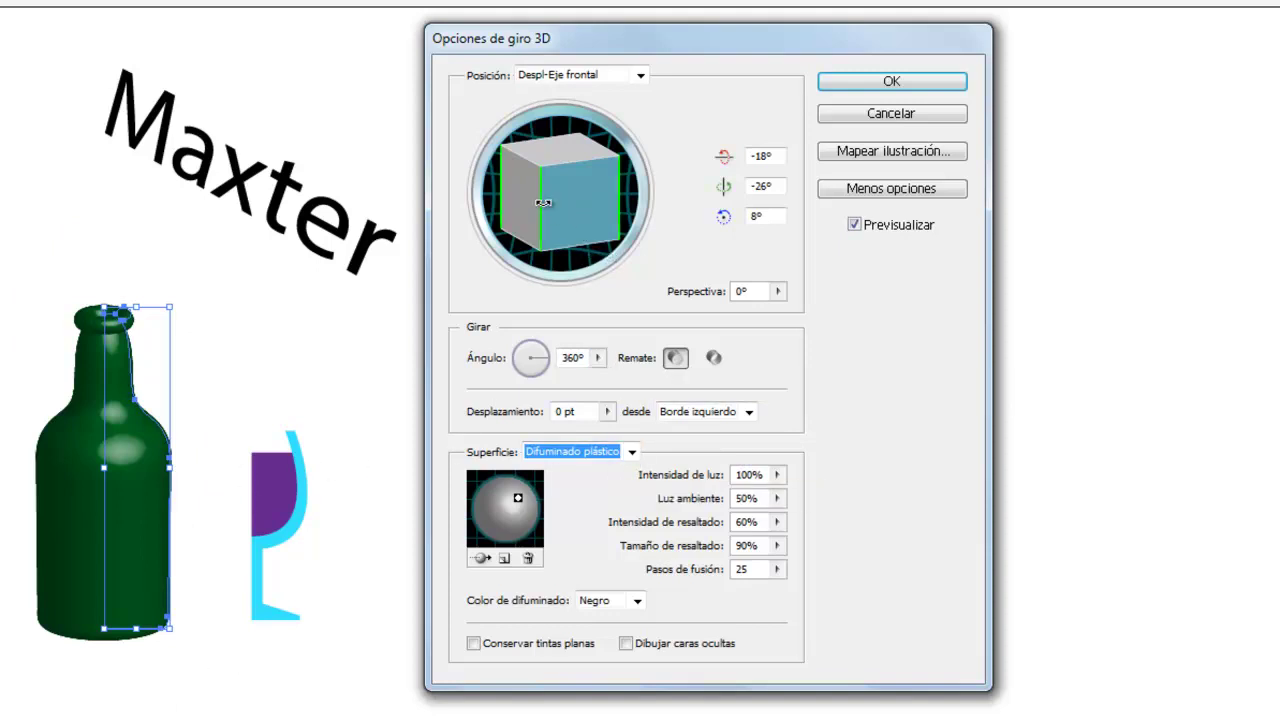
# Tilt the revolved bottle to a custom angle with 57° perspective and apply the revolve
pyautogui.moveTo(584, 230)
pyautogui.mouseDown()
pyautogui.moveTo(582, 163)
pyautogui.moveTo(631, 213)
pyautogui.mouseUp()
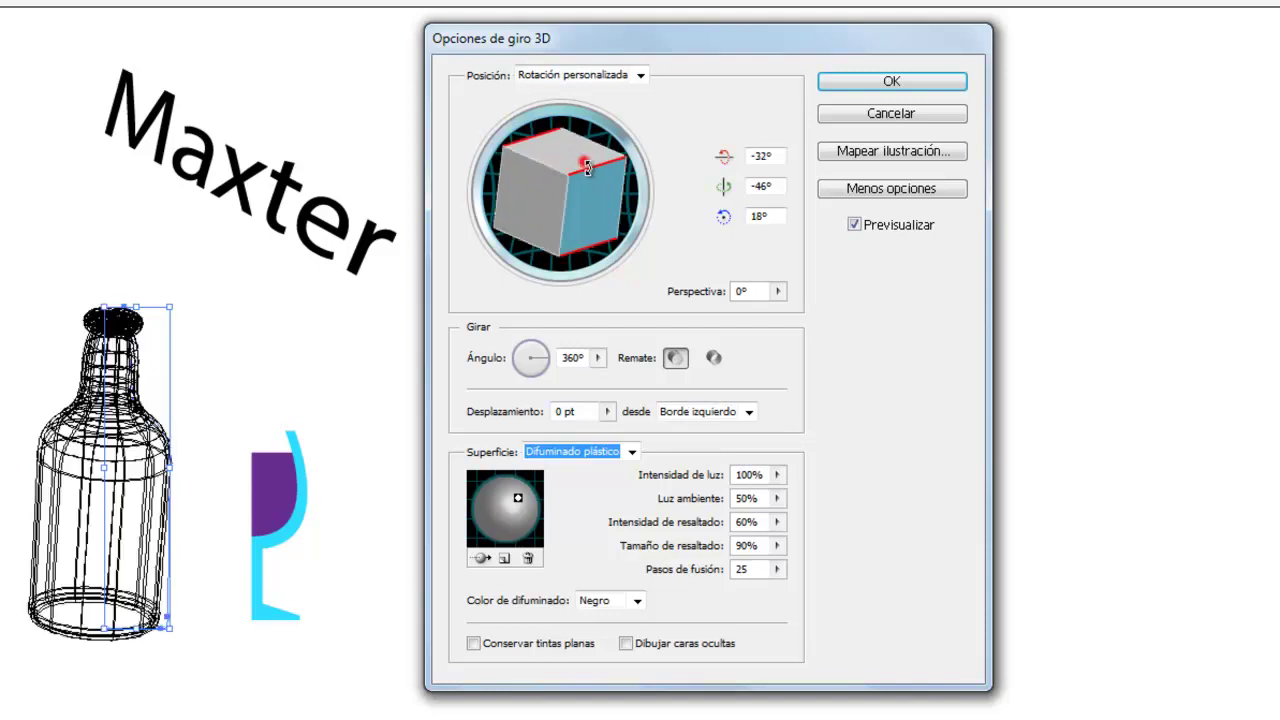
pyautogui.click(778, 291)
pyautogui.moveTo(664, 318); pyautogui.dragTo(706, 320)
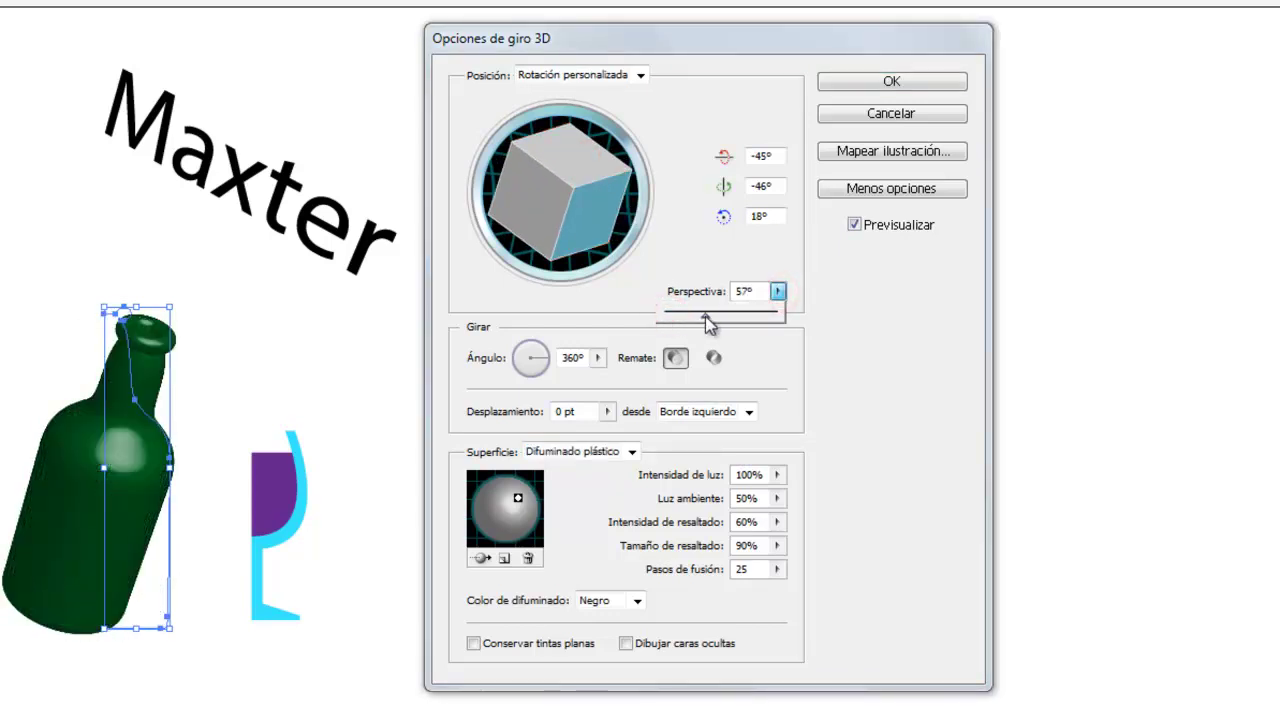
pyautogui.click(556, 237)
pyautogui.moveTo(584, 197); pyautogui.dragTo(587, 171)
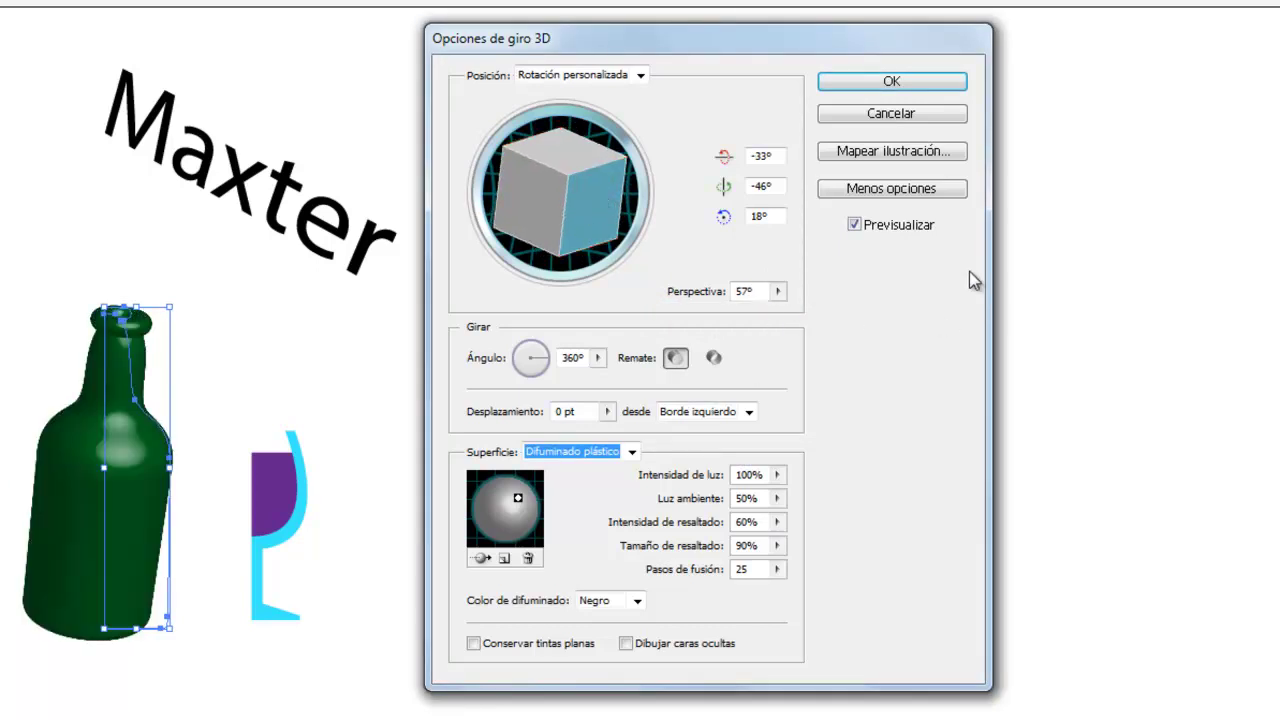
pyautogui.click(876, 82)
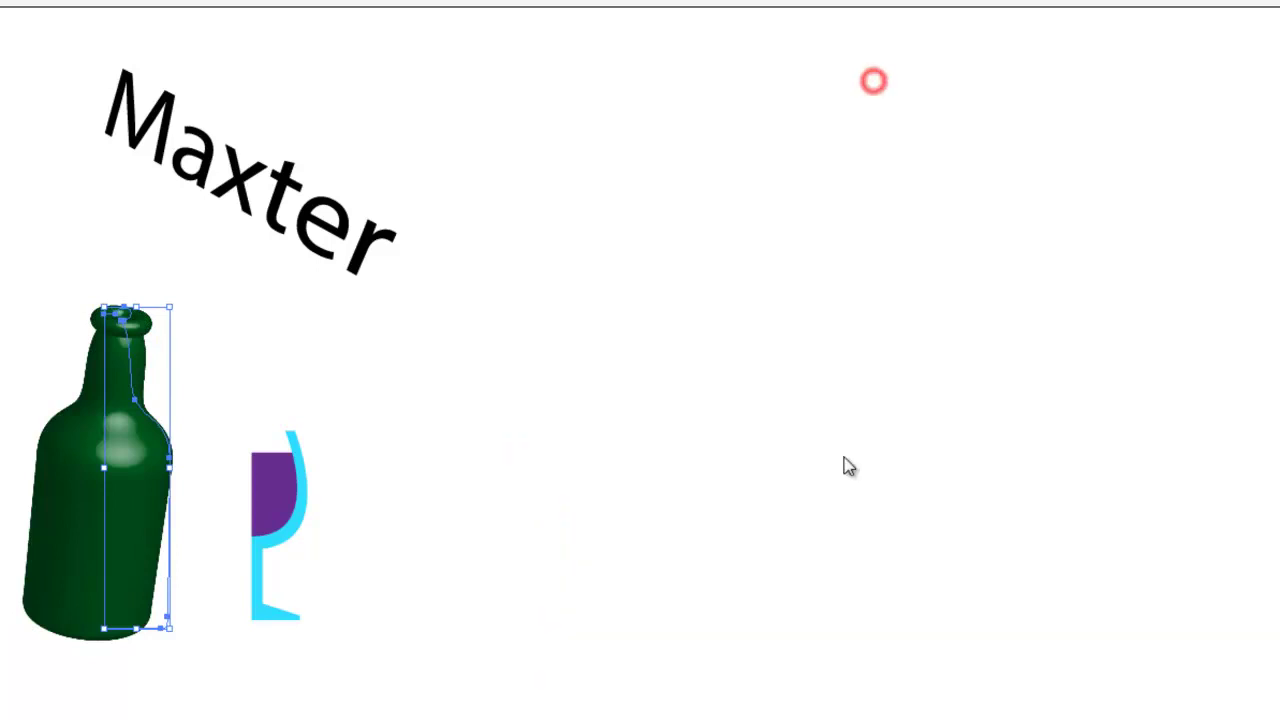
# Revolve the wine-glass profile into a tilted 3D glass and move it down-left beside the bottle
pyautogui.click(277, 467)
pyautogui.click(229, 11)
pyautogui.moveTo(253, 125)
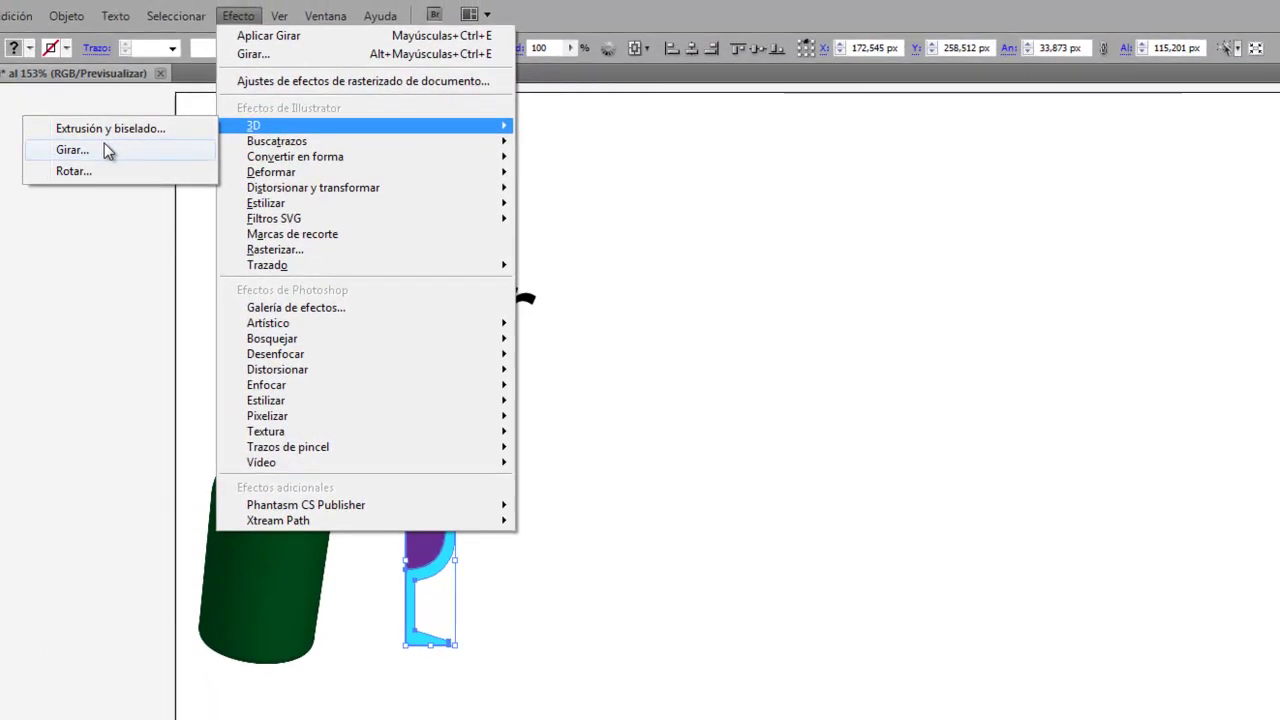
pyautogui.click(100, 146)
pyautogui.click(949, 290)
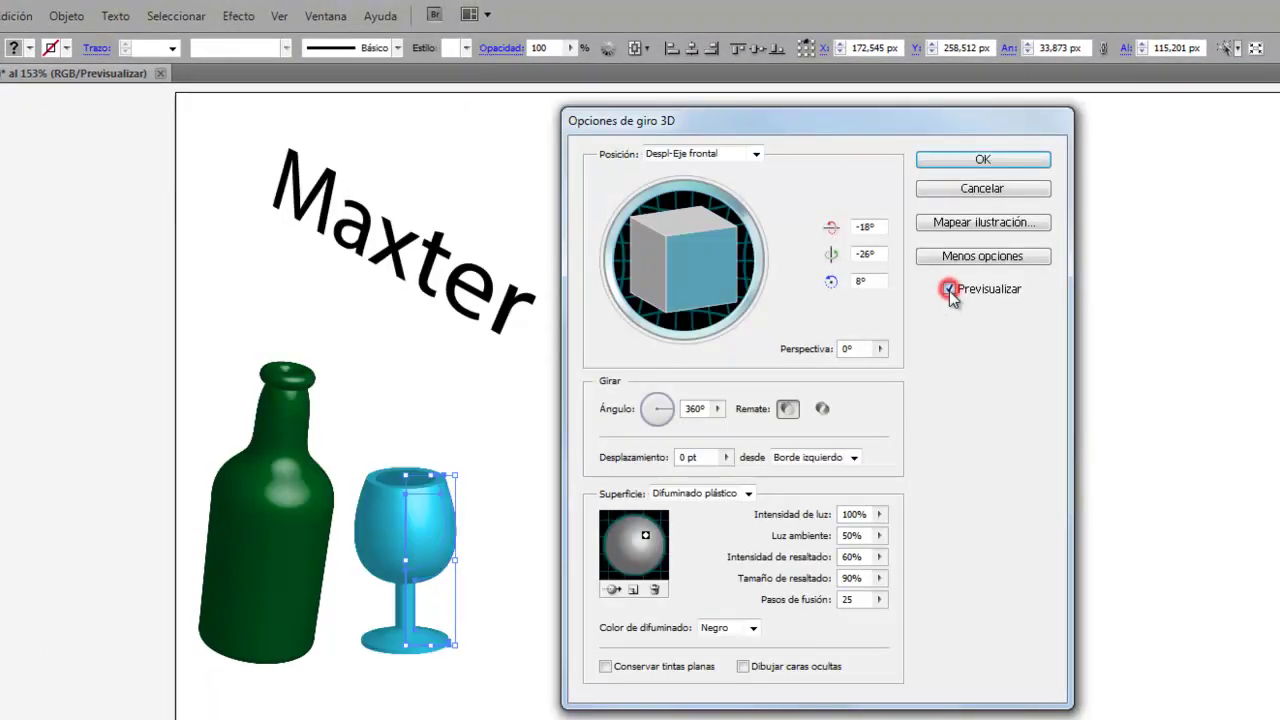
pyautogui.moveTo(697, 236); pyautogui.dragTo(698, 254)
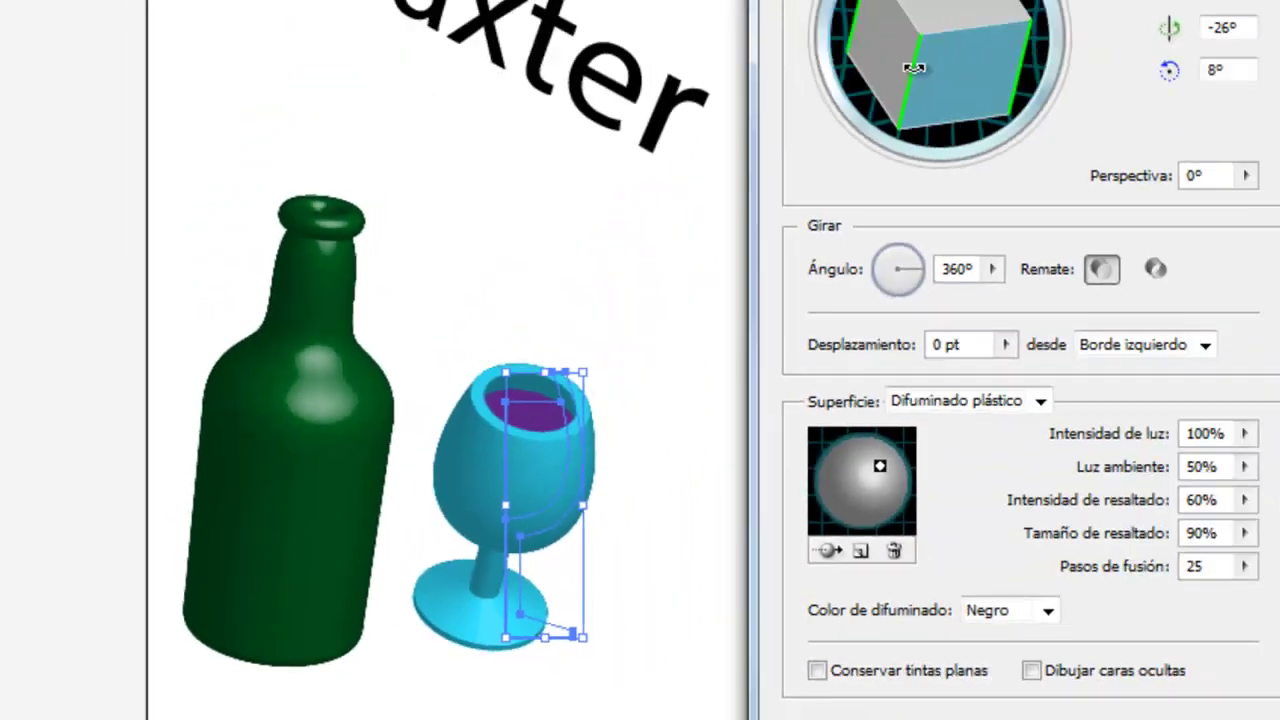
pyautogui.moveTo(914, 68); pyautogui.dragTo(648, 302)
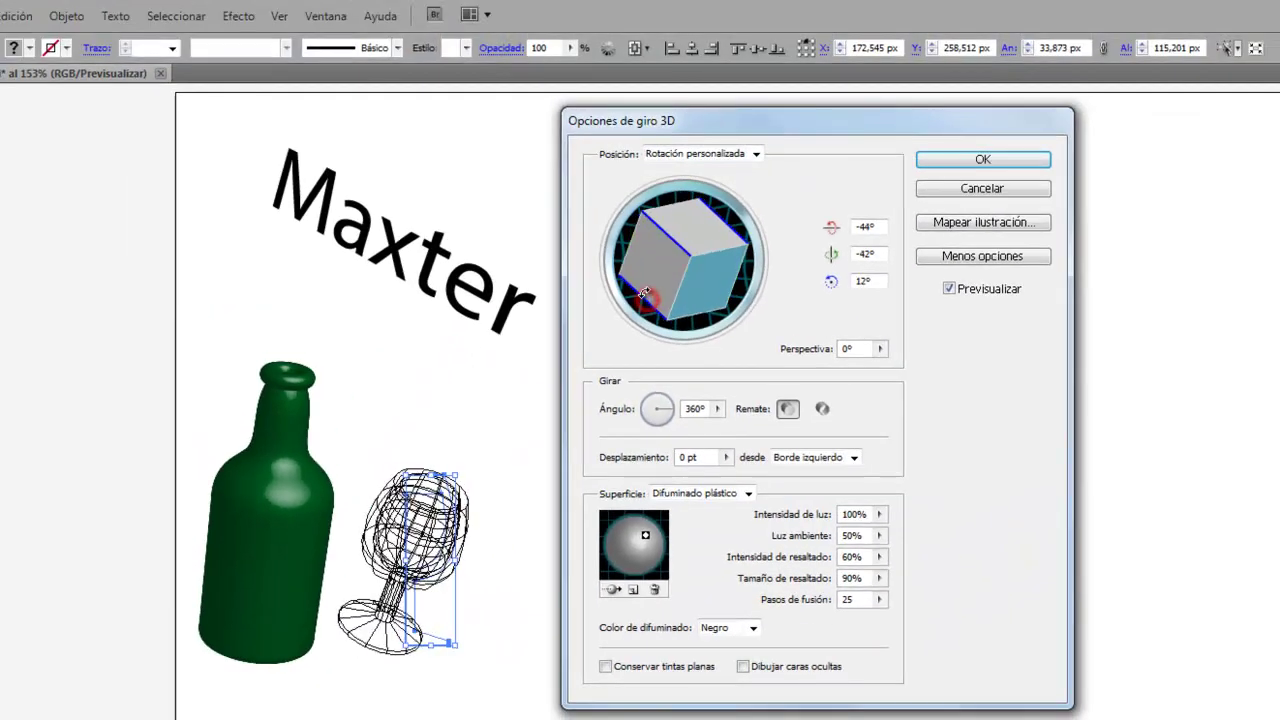
pyautogui.moveTo(648, 302); pyautogui.dragTo(652, 296)
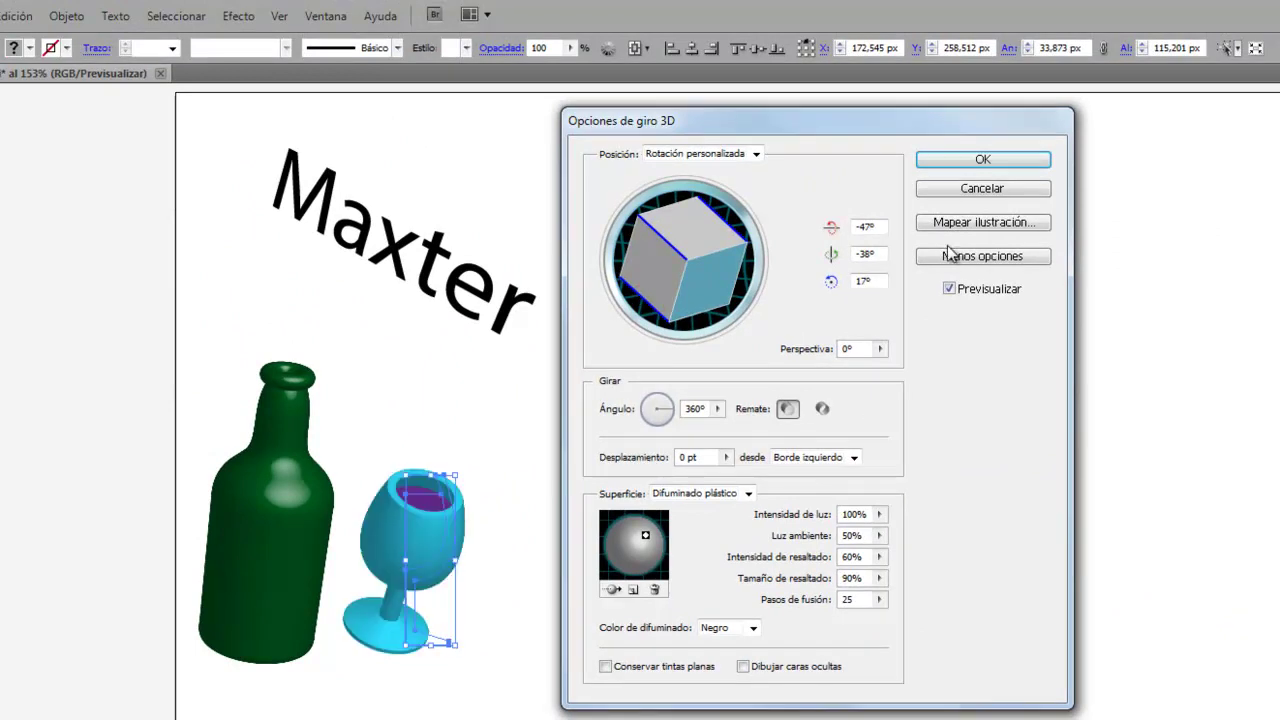
pyautogui.click(943, 162)
pyautogui.moveTo(425, 568)
pyautogui.mouseDown()
pyautogui.moveTo(412, 592)
pyautogui.moveTo(415, 580)
pyautogui.mouseUp()
pyautogui.click(566, 590)
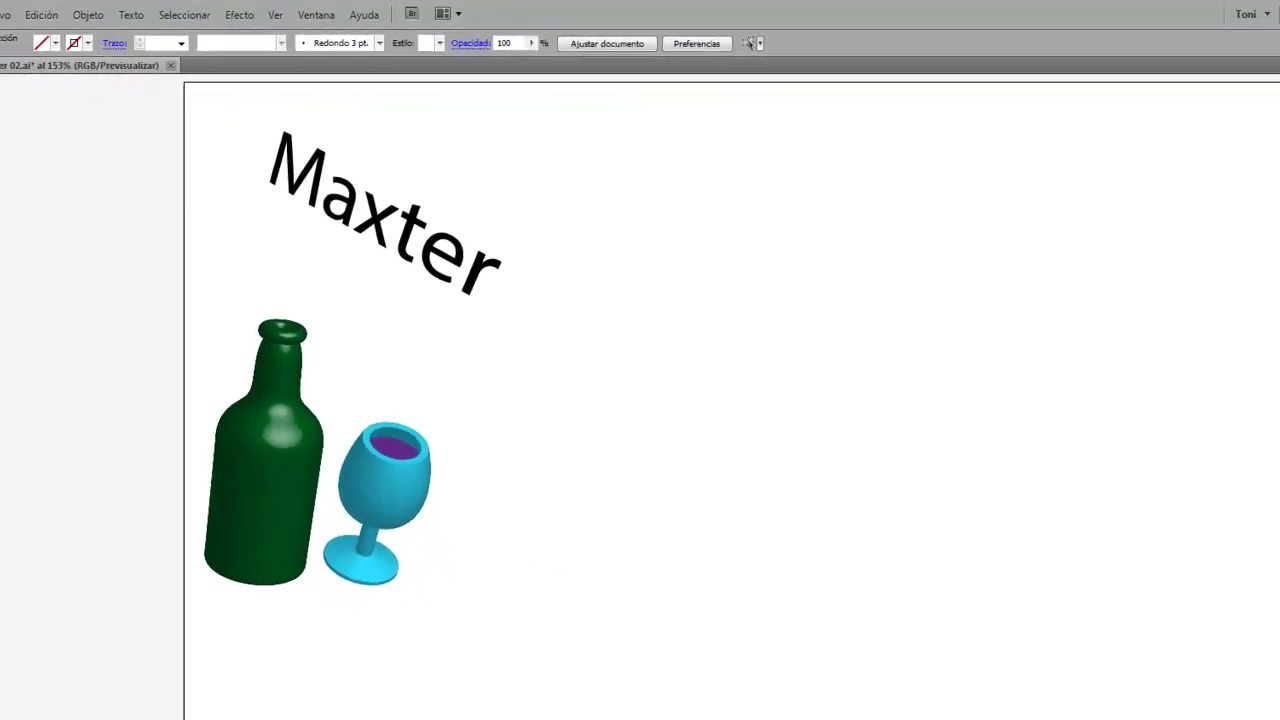
# Nudge the word 'Enter' slightly up-left beneath the rounded shapes
pyautogui.press('Return')
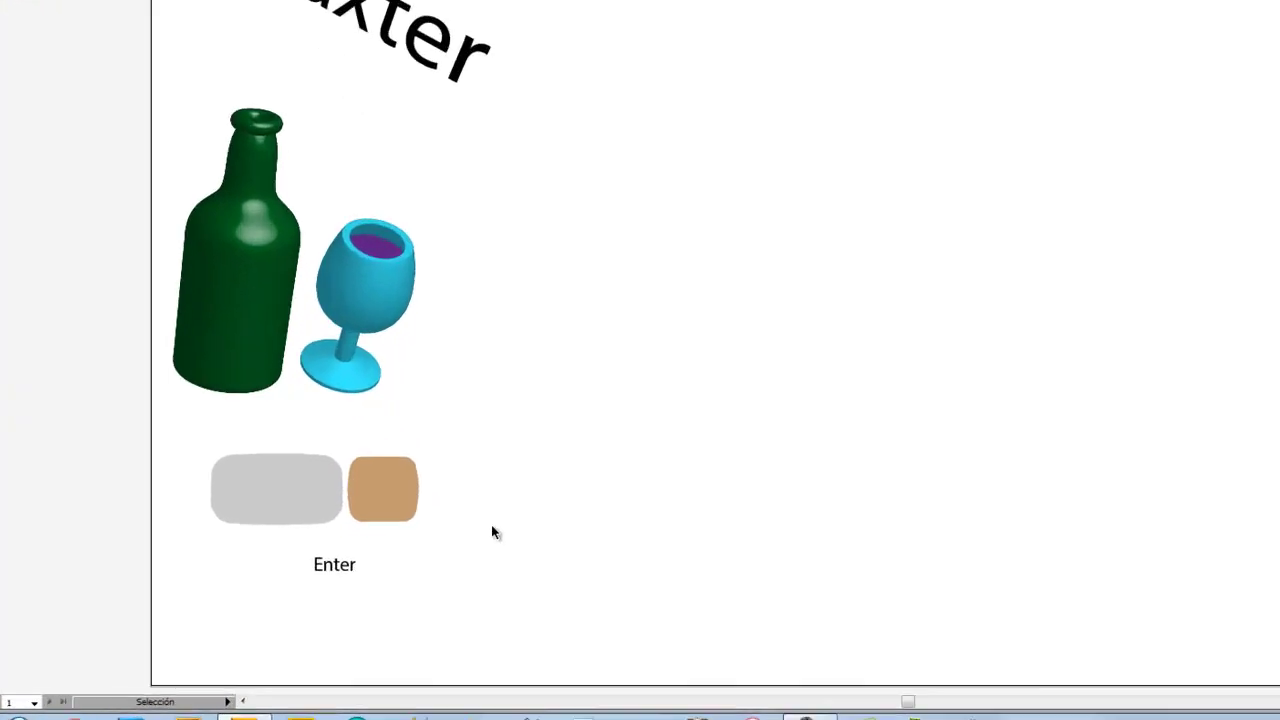
pyautogui.click(407, 513)
pyautogui.click(422, 594)
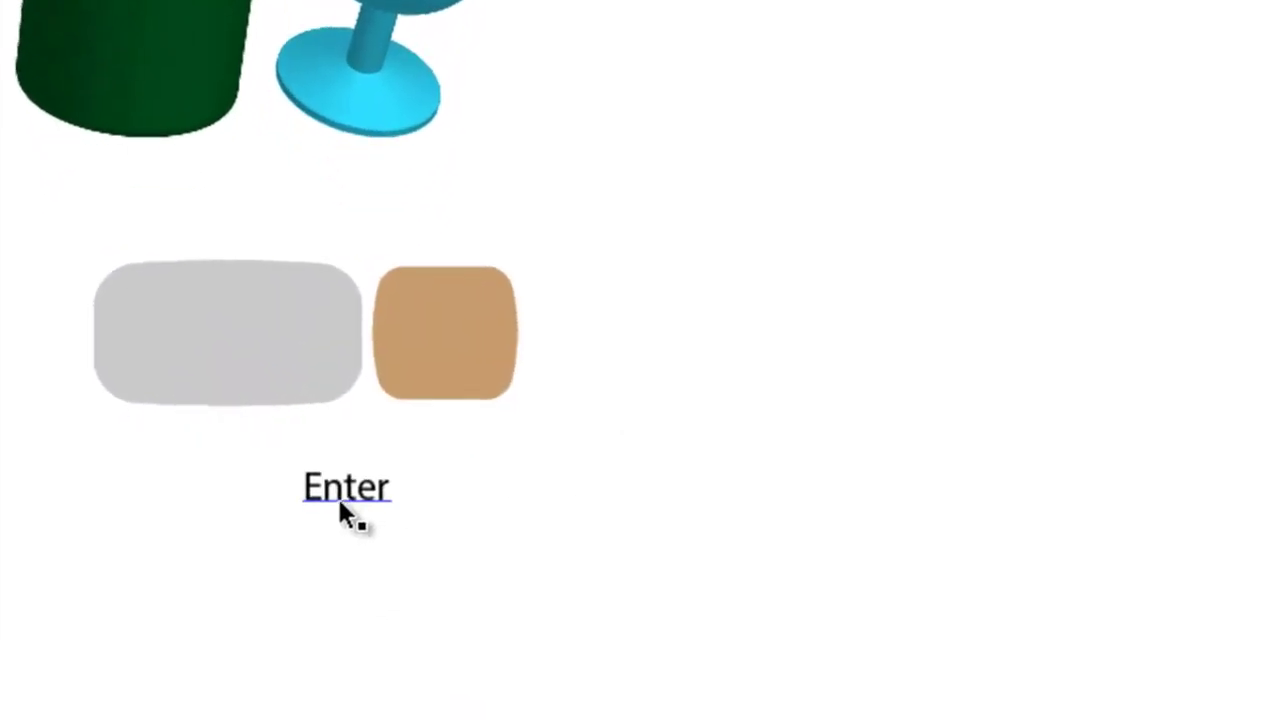
pyautogui.moveTo(340, 510); pyautogui.dragTo(327, 497)
pyautogui.click(418, 514)
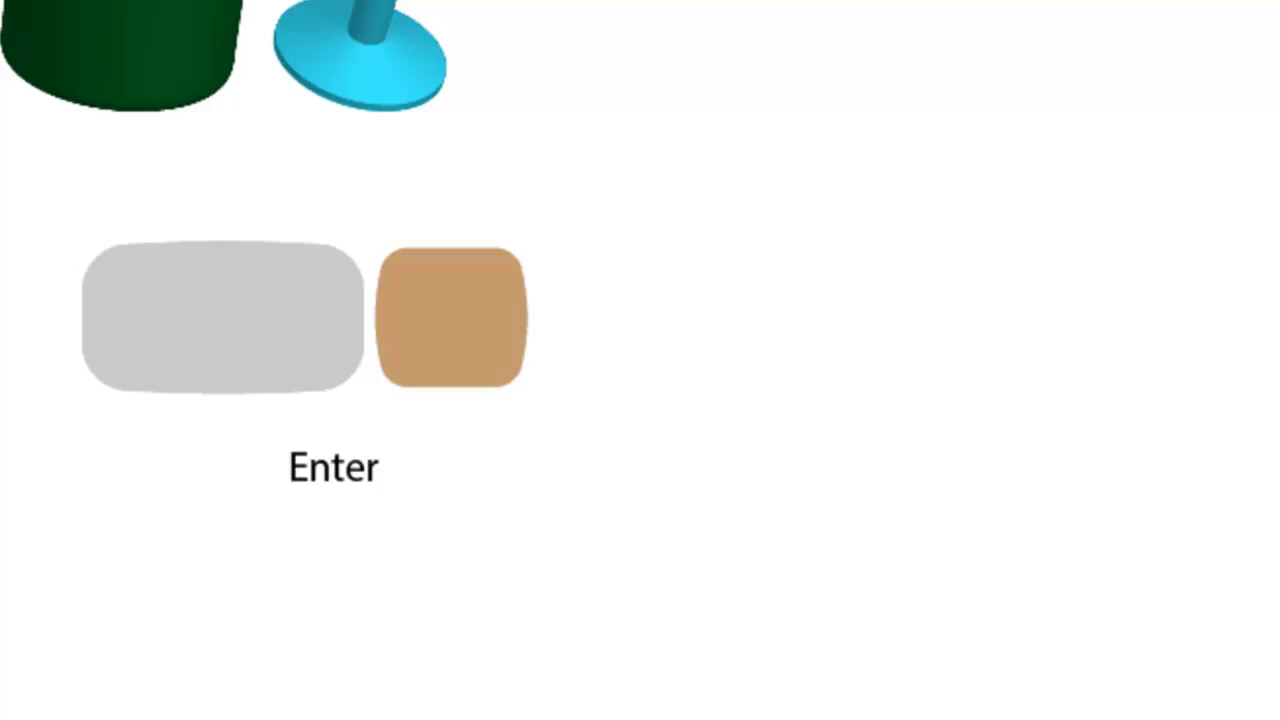
# Select the grey and tan rounded shape group and bring up the Effect list
pyautogui.click(223, 286)
pyautogui.click(680, 454)
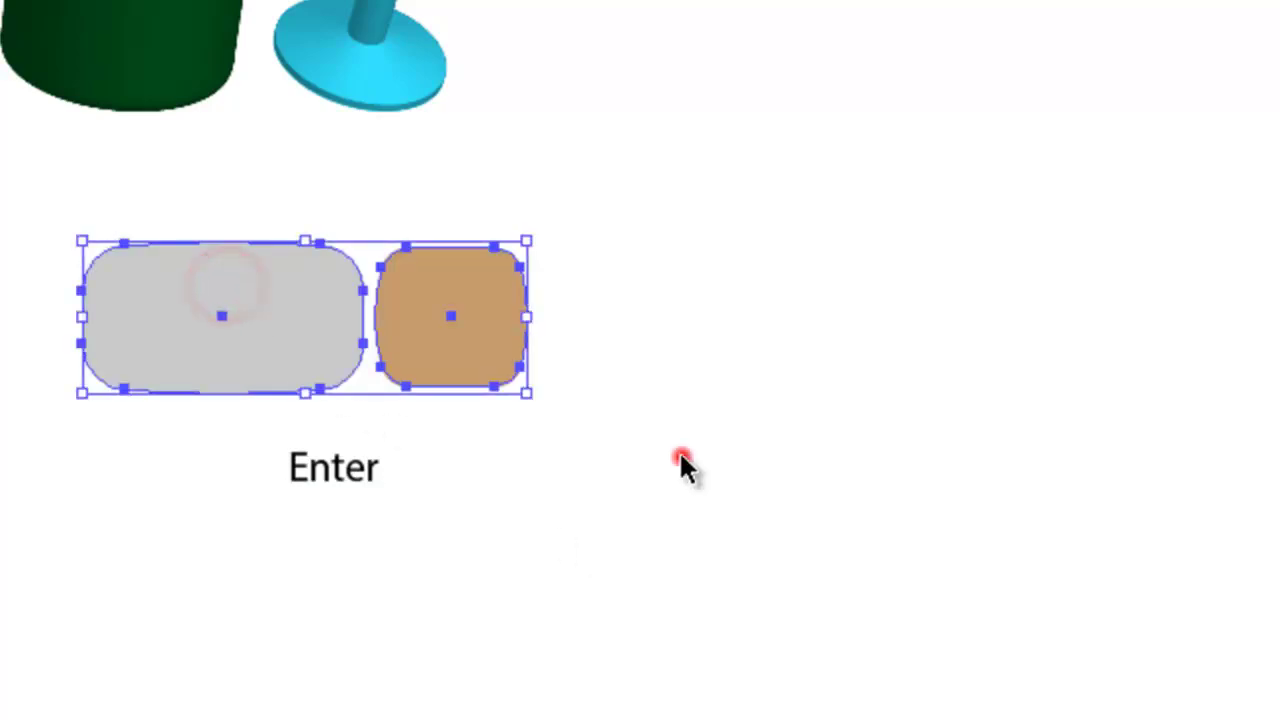
pyautogui.click(306, 349)
pyautogui.click(500, 458)
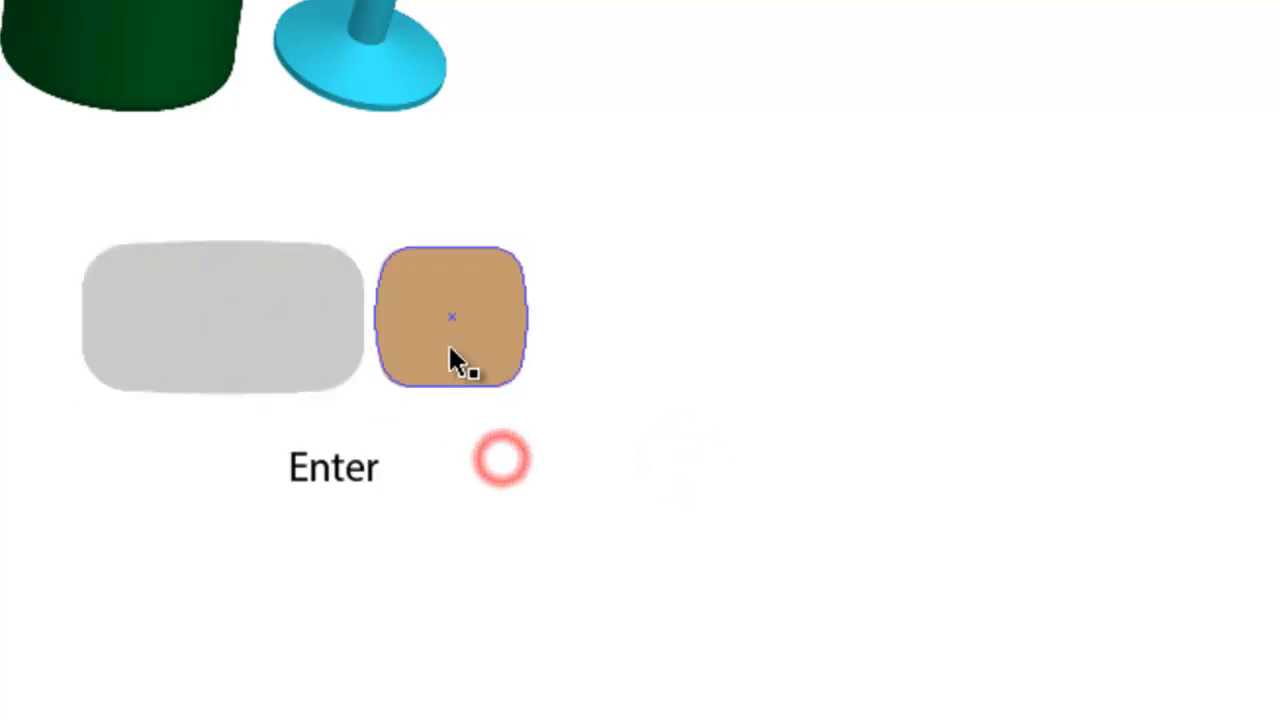
pyautogui.click(457, 349)
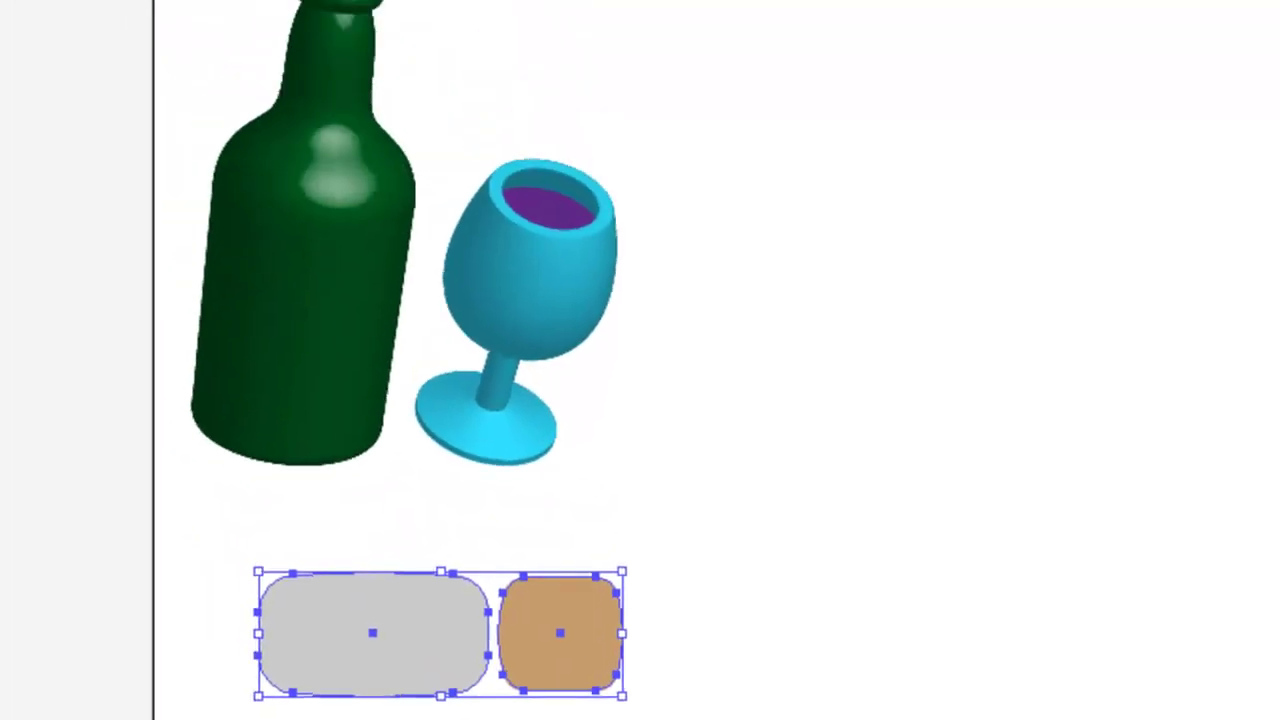
pyautogui.click(443, 18)
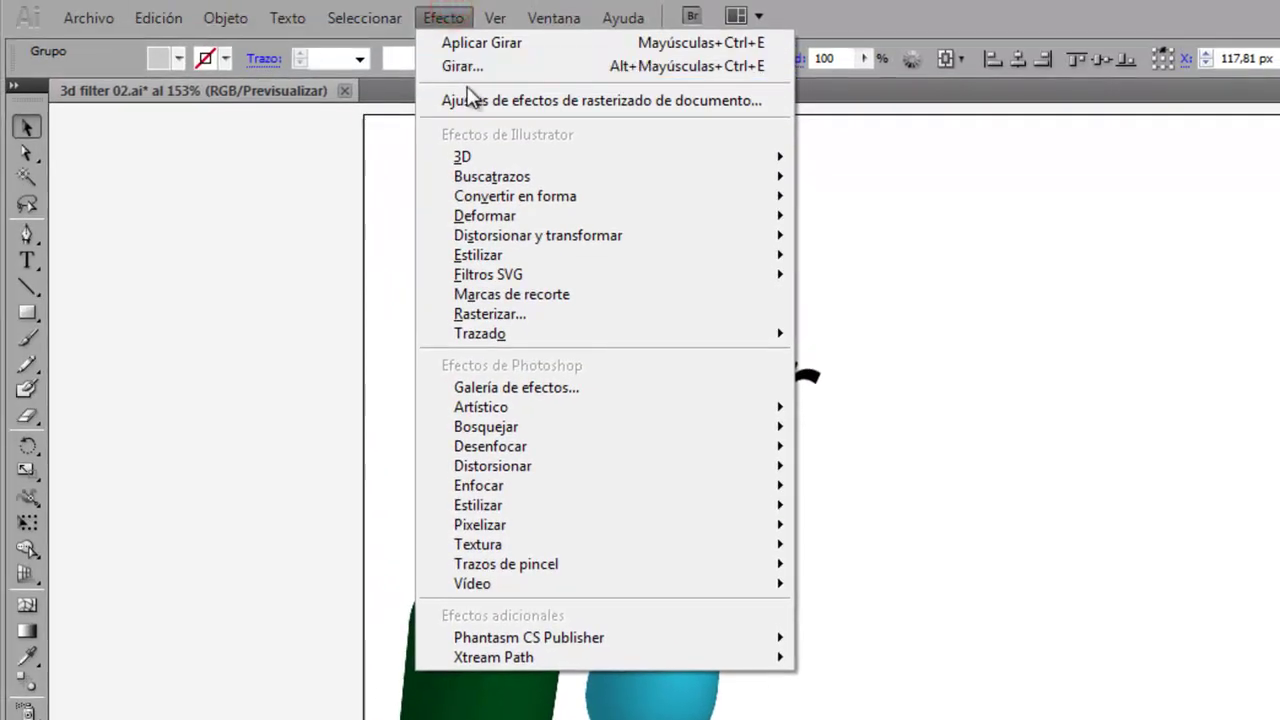
# Preview a 3D Extrude & Bevel on the shapes, tilting them with about 111° perspective
pyautogui.moveTo(462, 157)
pyautogui.click(323, 159)
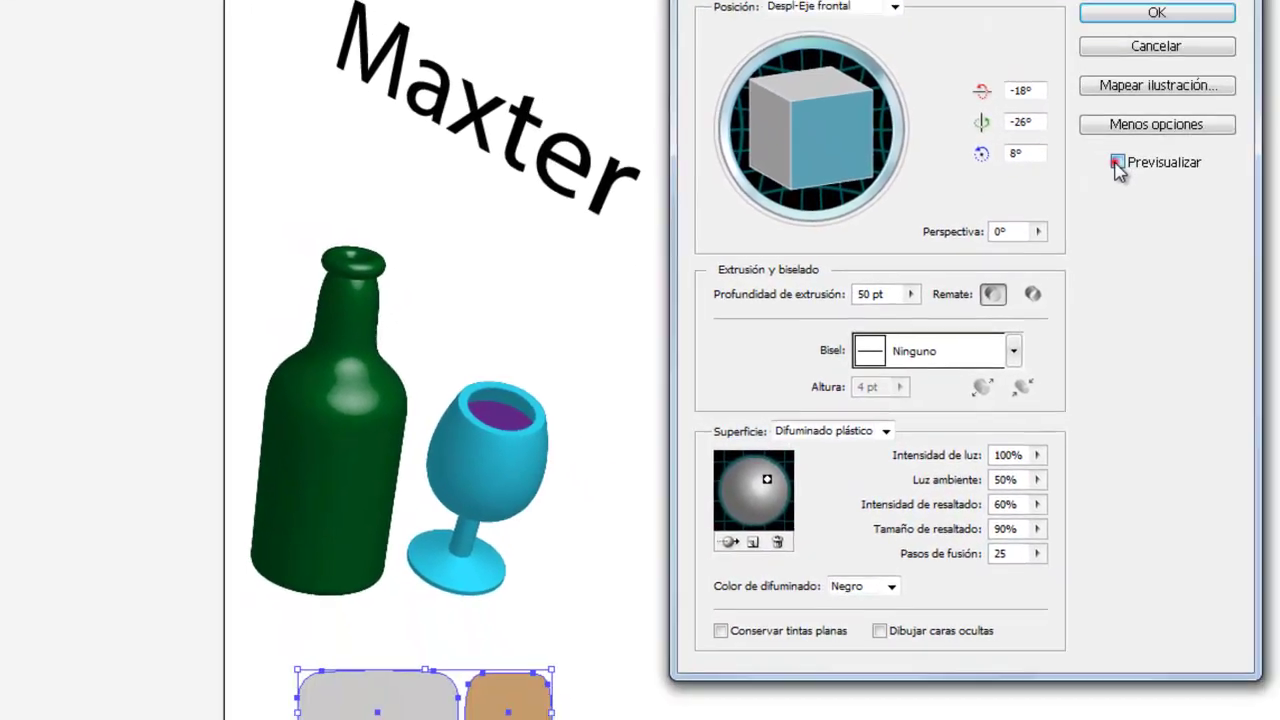
pyautogui.click(1015, 71)
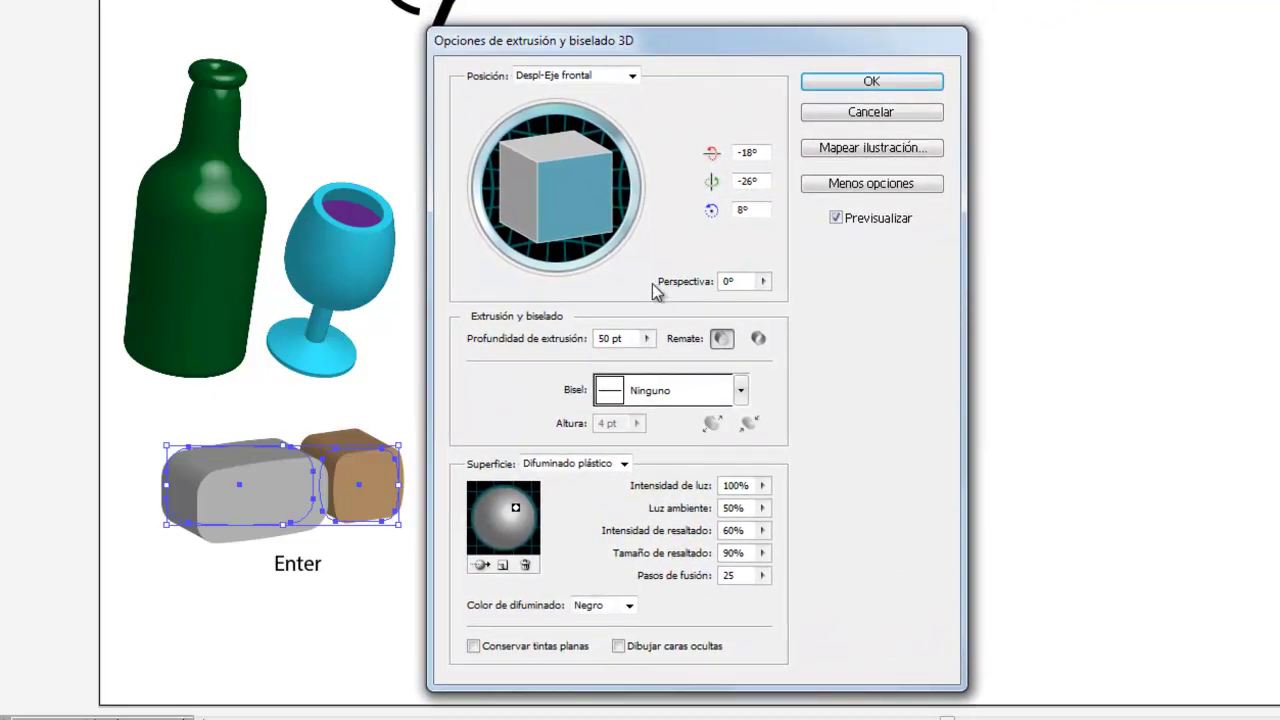
pyautogui.moveTo(586, 249); pyautogui.dragTo(574, 153)
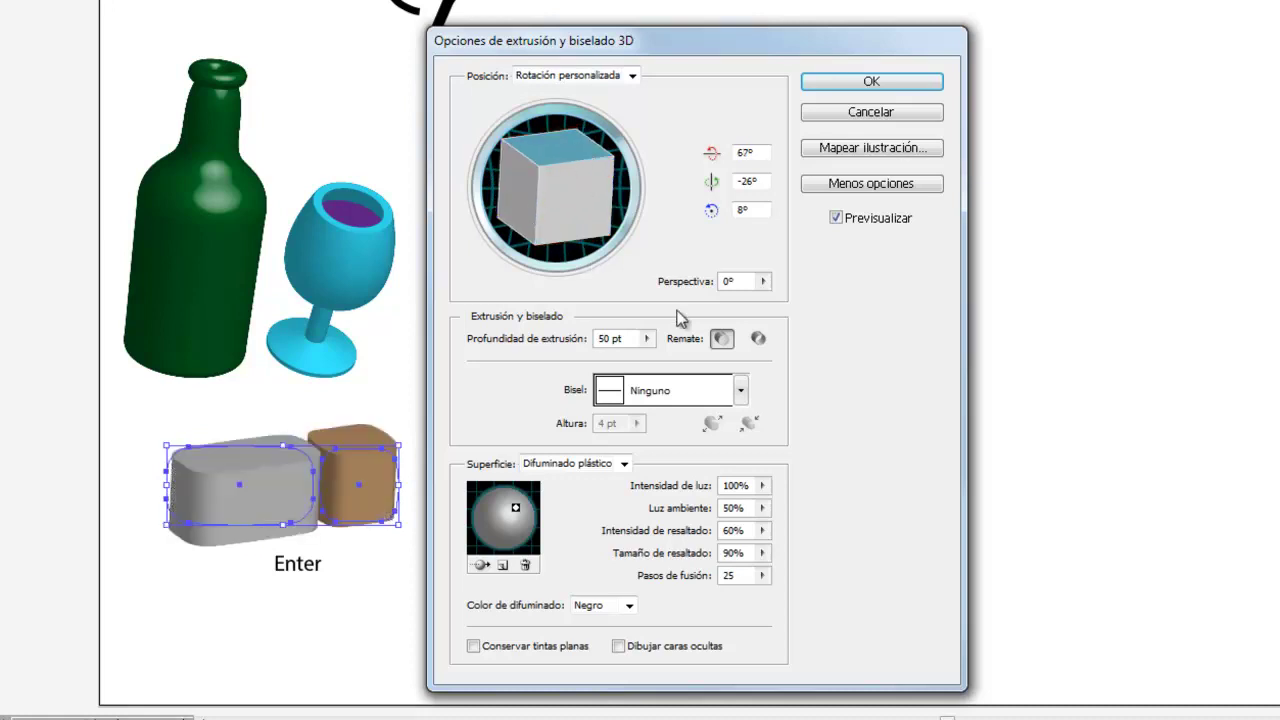
pyautogui.click(763, 282)
pyautogui.moveTo(655, 306); pyautogui.dragTo(730, 312)
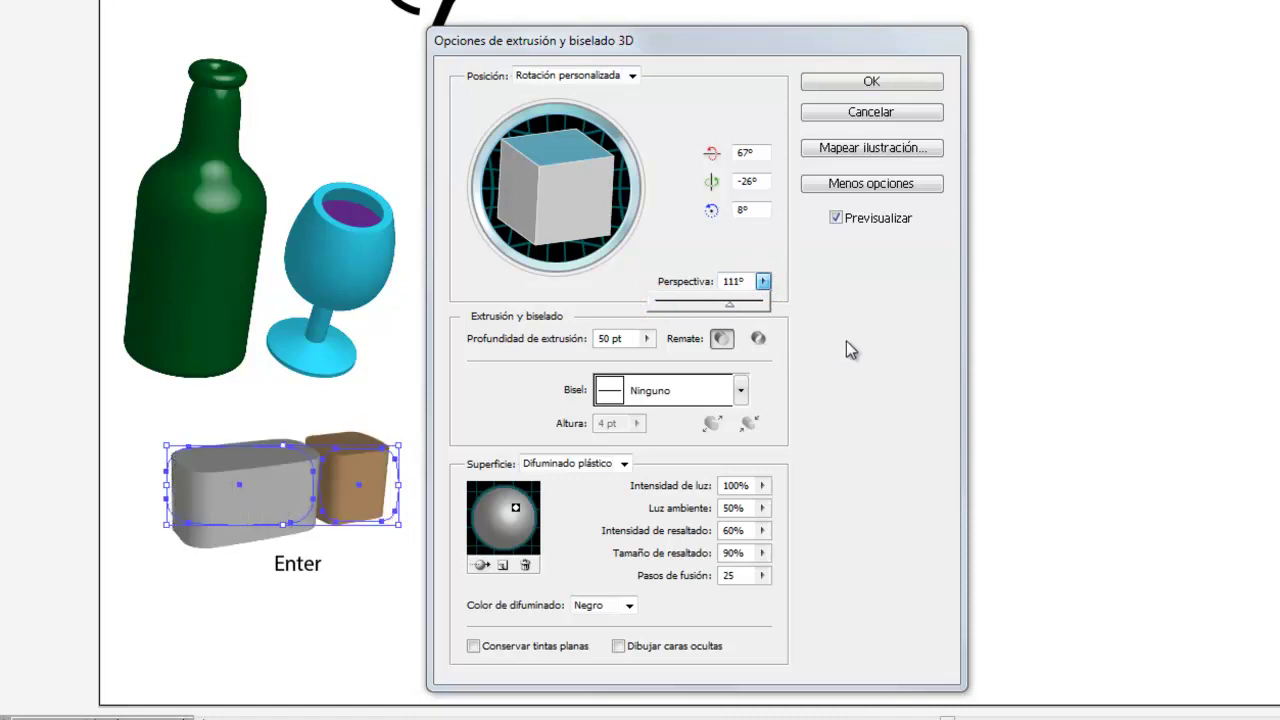
# Set the extrusion depth of the shapes to 33 pt
pyautogui.click(646, 339)
pyautogui.click(646, 339)
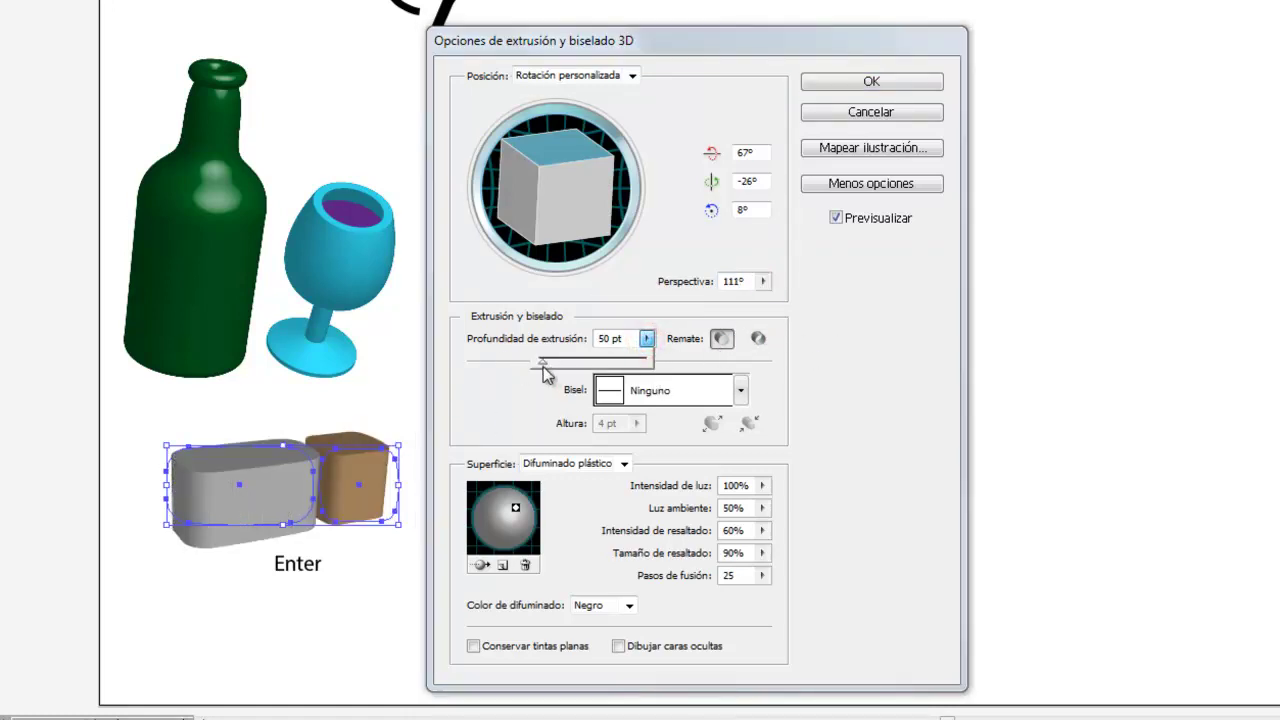
pyautogui.moveTo(543, 366)
pyautogui.mouseDown()
pyautogui.moveTo(571, 363)
pyautogui.moveTo(538, 368)
pyautogui.mouseUp()
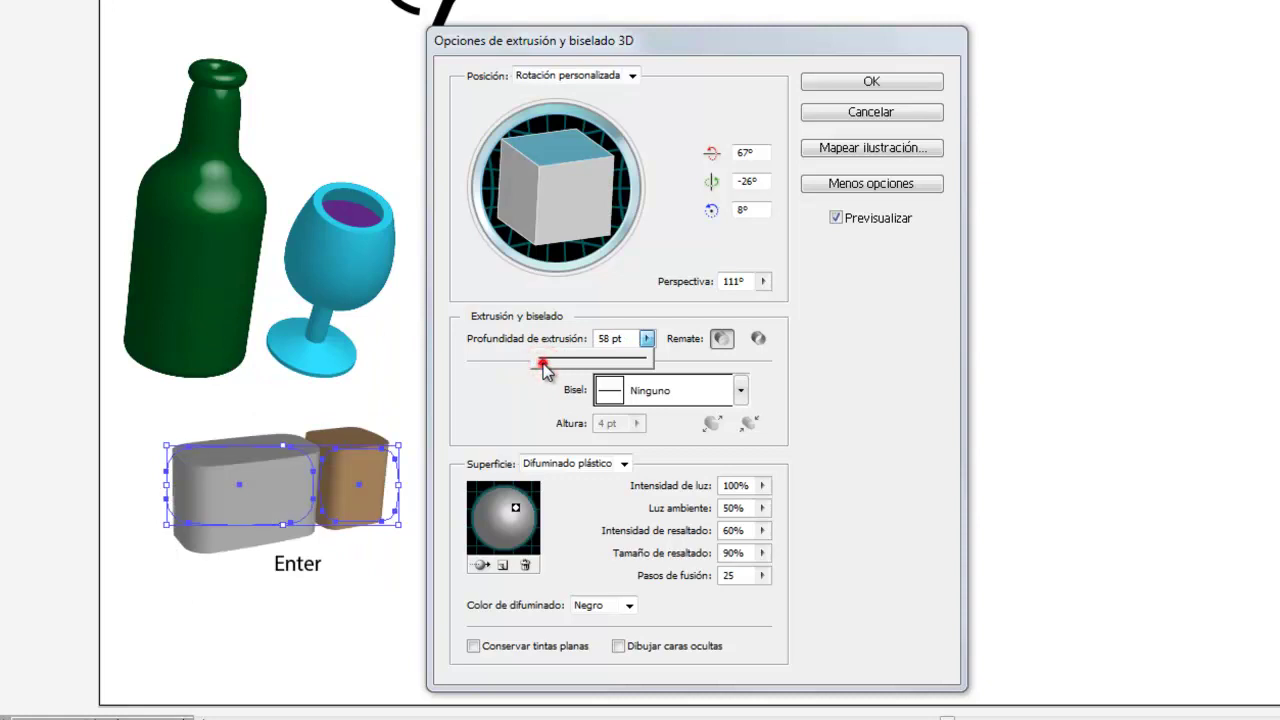
pyautogui.moveTo(543, 366); pyautogui.dragTo(538, 366)
pyautogui.click(606, 339)
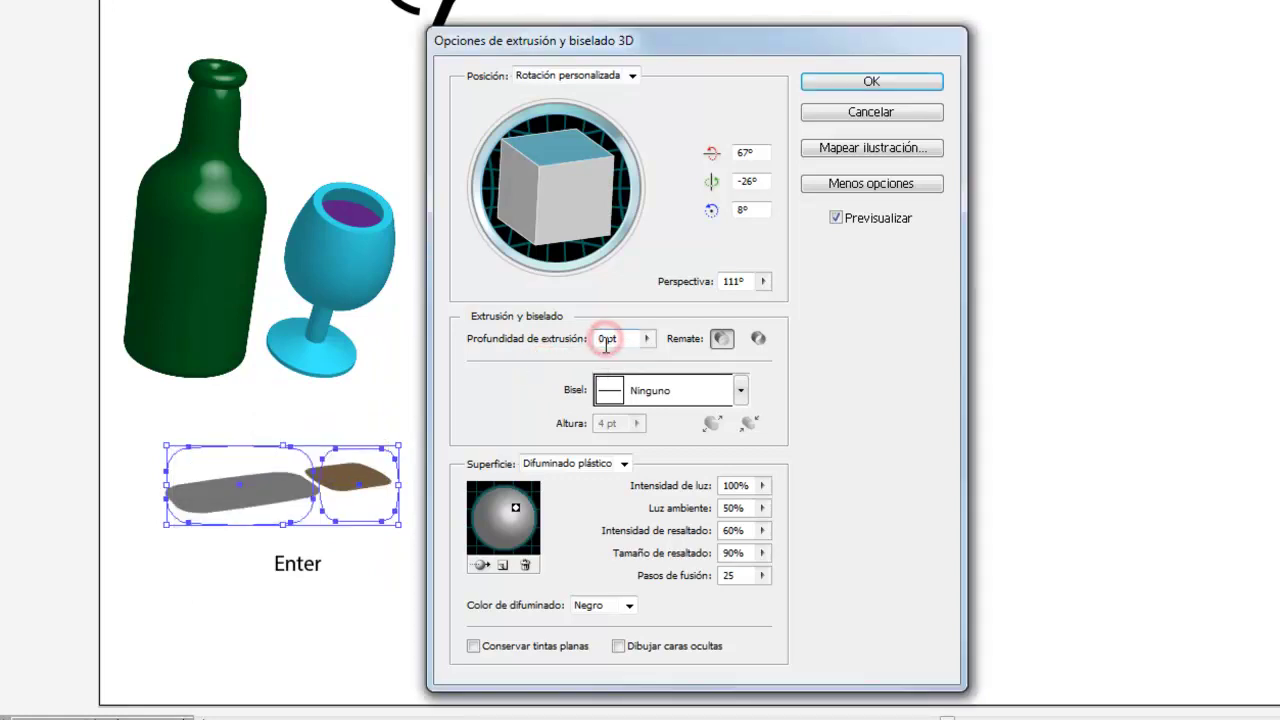
pyautogui.doubleClick(606, 339)
pyautogui.press('Up')
pyautogui.press('Up')
pyautogui.press('Up')
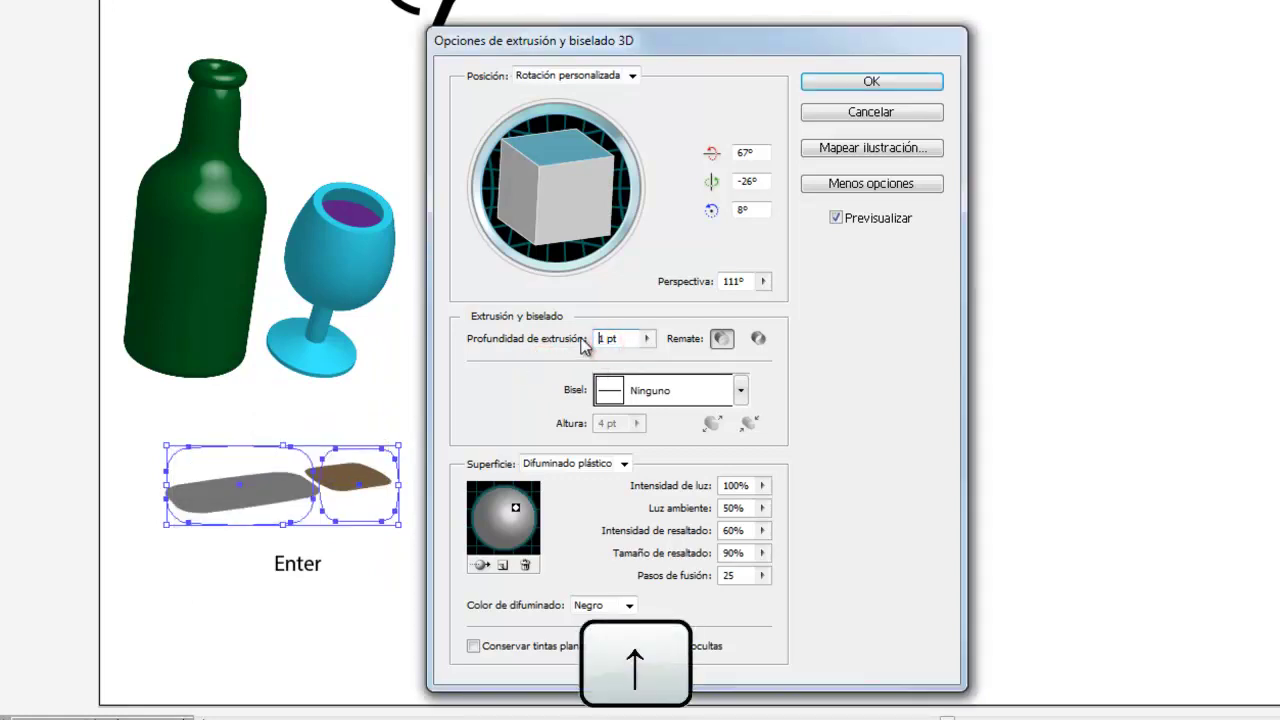
pyautogui.press('Up')
pyautogui.press('Up')
pyautogui.press('Up')
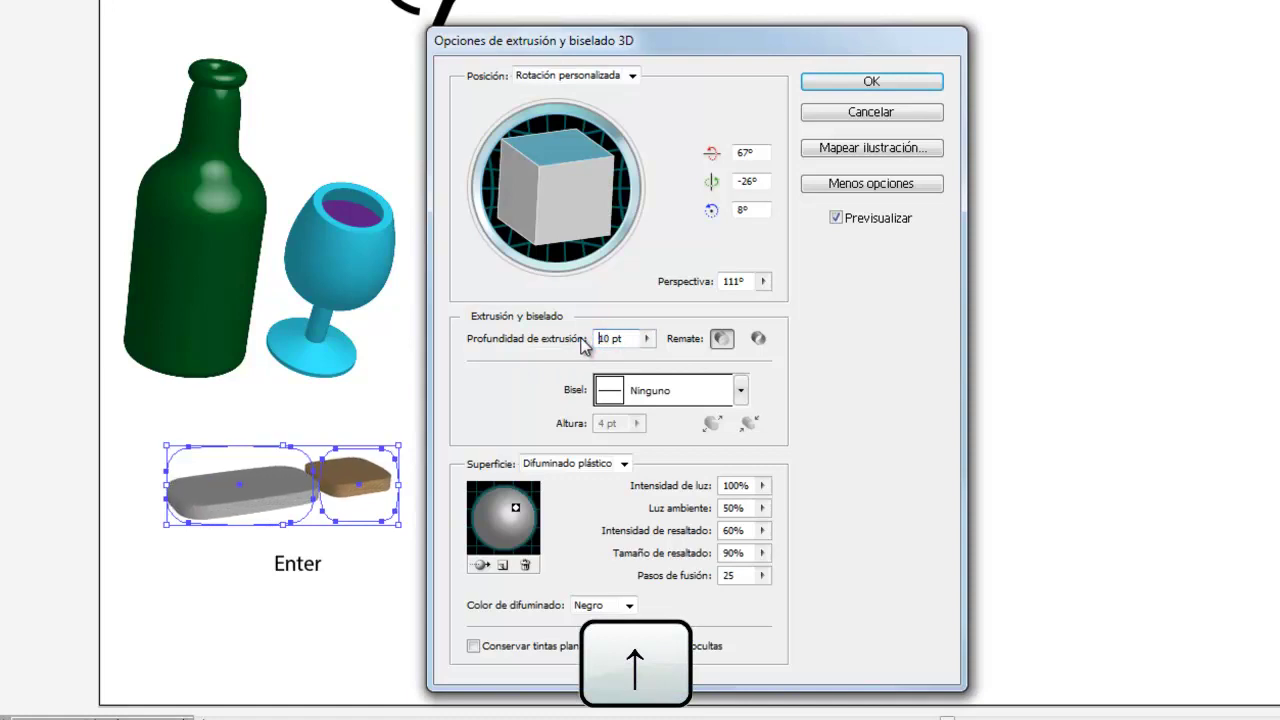
pyautogui.press('Up')
pyautogui.press('Up')
pyautogui.press('Up')
pyautogui.press('Up')
pyautogui.press('Up')
pyautogui.press('Up')
pyautogui.press('Up')
pyautogui.press('Up')
pyautogui.press('Up')
pyautogui.press('Up')
pyautogui.press('Up')
pyautogui.press('Up')
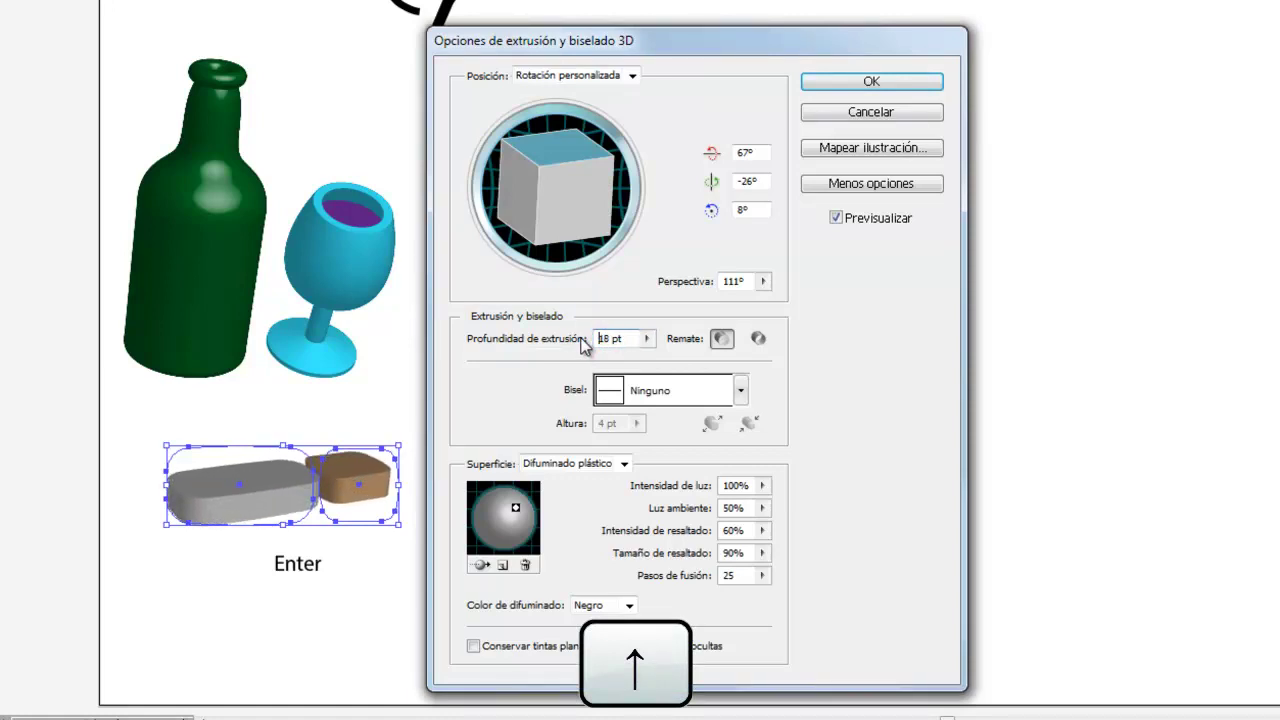
pyautogui.press('Up')
pyautogui.press('Up')
pyautogui.press('Up')
pyautogui.press('Up')
pyautogui.press('Up')
pyautogui.press('Up')
pyautogui.press('Up')
pyautogui.press('Up')
pyautogui.press('Up')
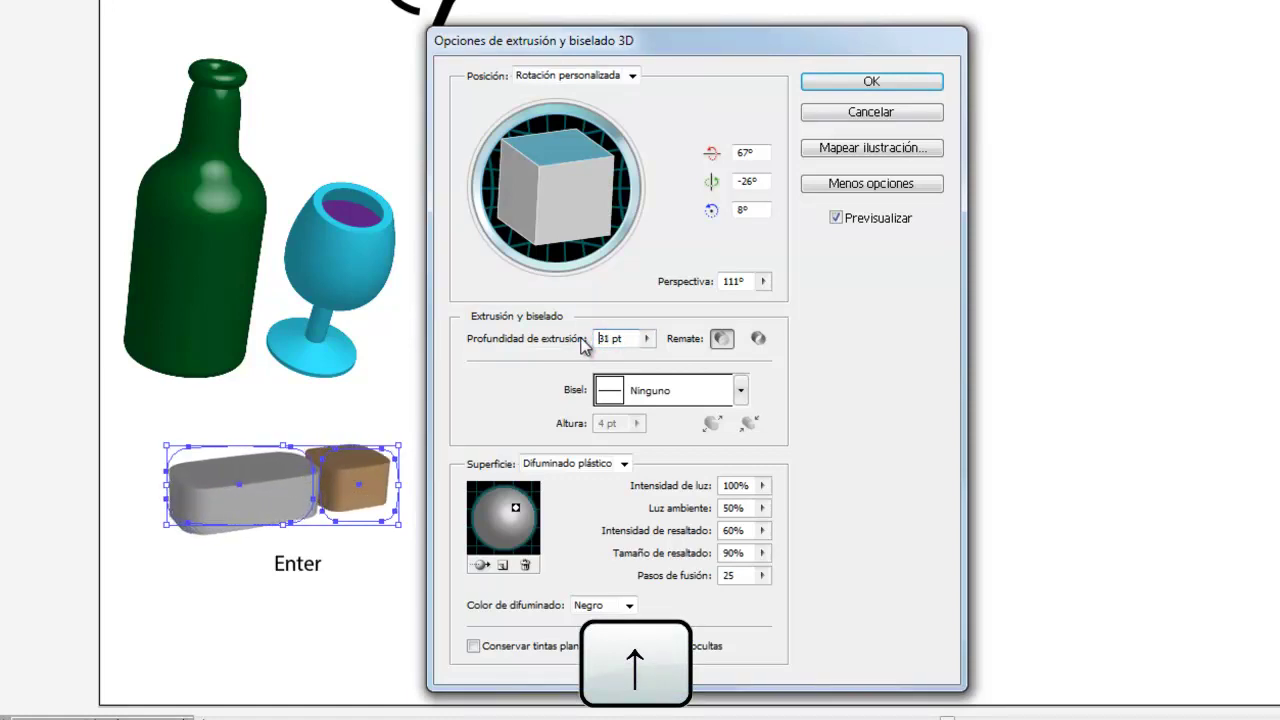
pyautogui.press('Up')
pyautogui.press('Up')
pyautogui.press('Up')
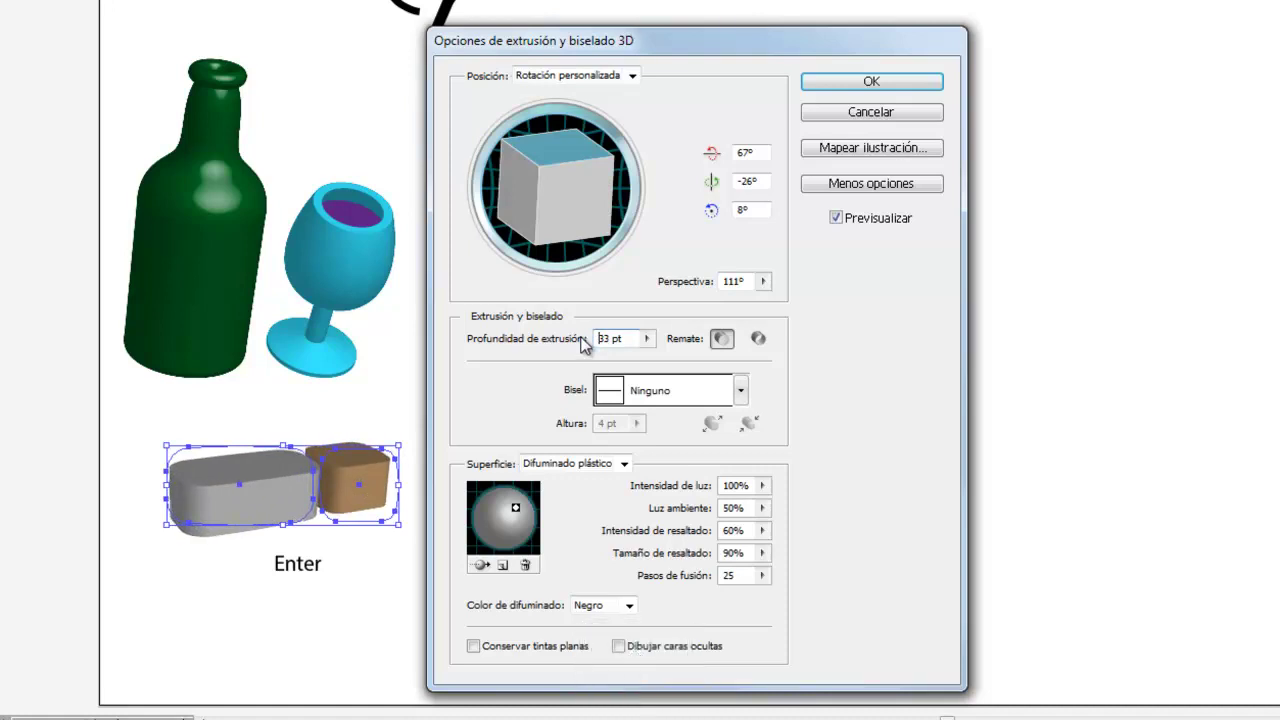
# Add the Clásico bevel, rotate the blocks to about 60°, and apply the extrusion
pyautogui.click(738, 392)
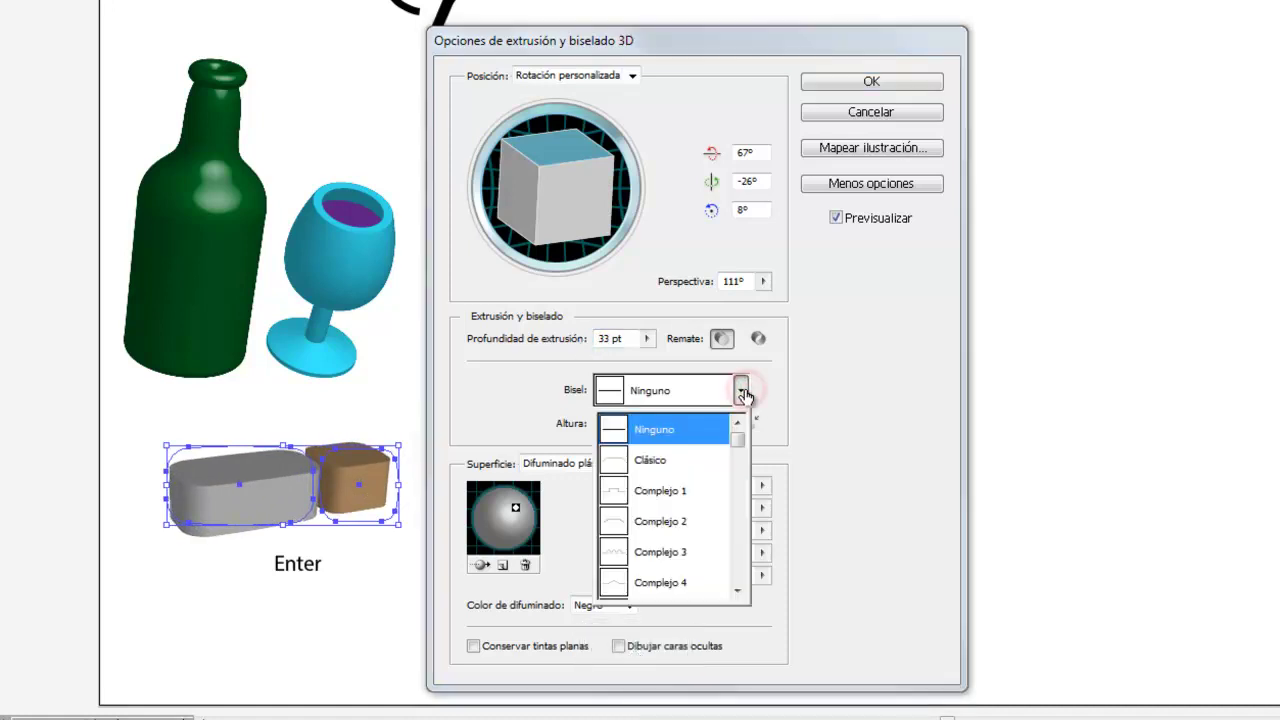
pyautogui.click(670, 461)
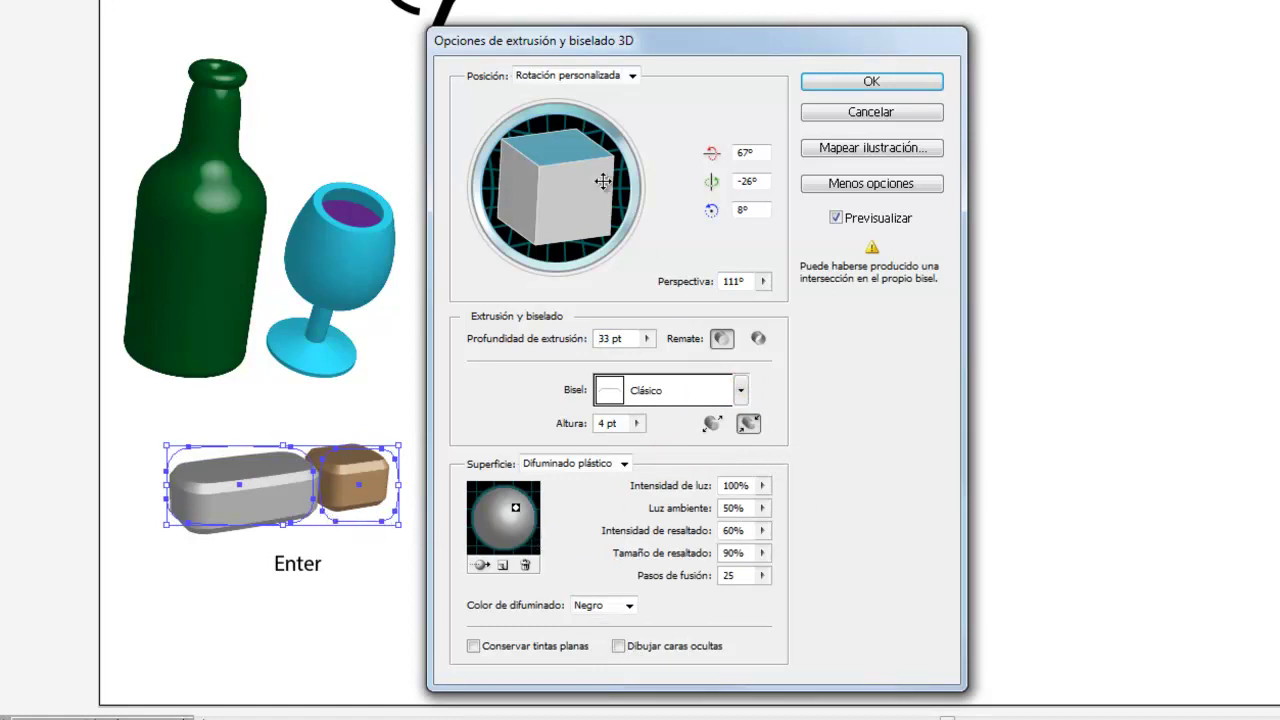
pyautogui.moveTo(603, 181)
pyautogui.mouseDown()
pyautogui.moveTo(566, 192)
pyautogui.moveTo(567, 169)
pyautogui.mouseUp()
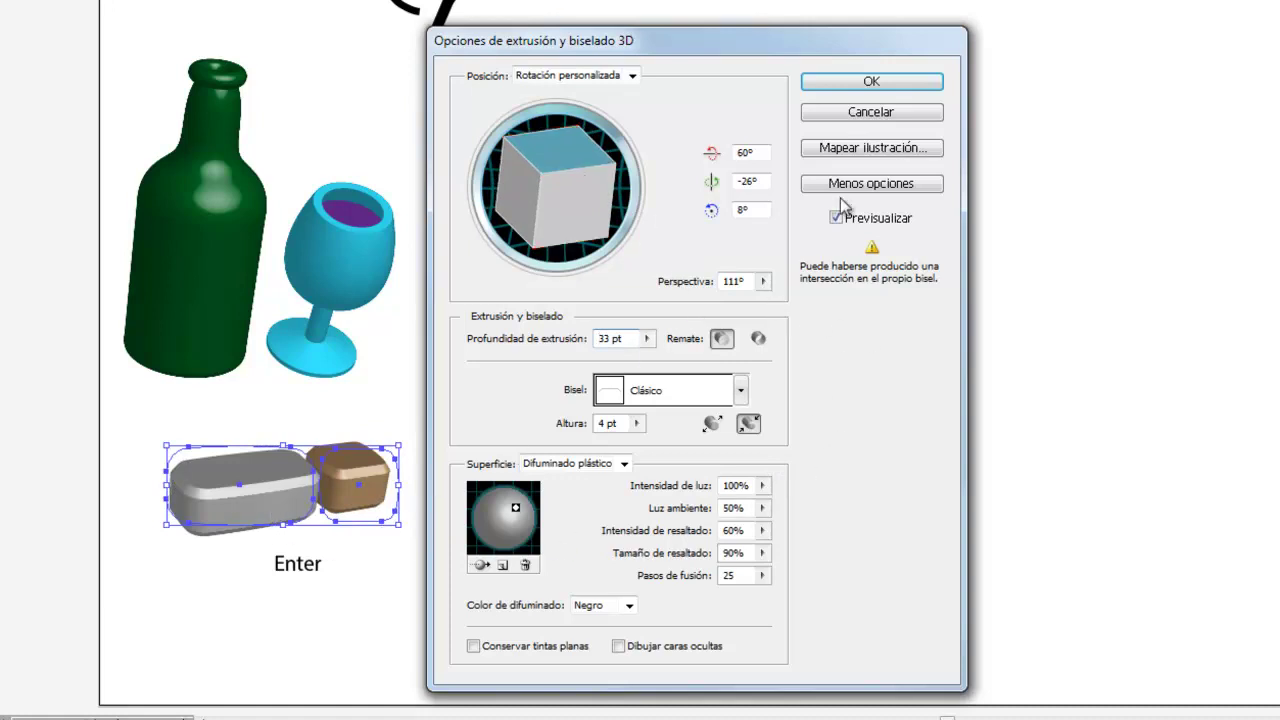
pyautogui.click(848, 87)
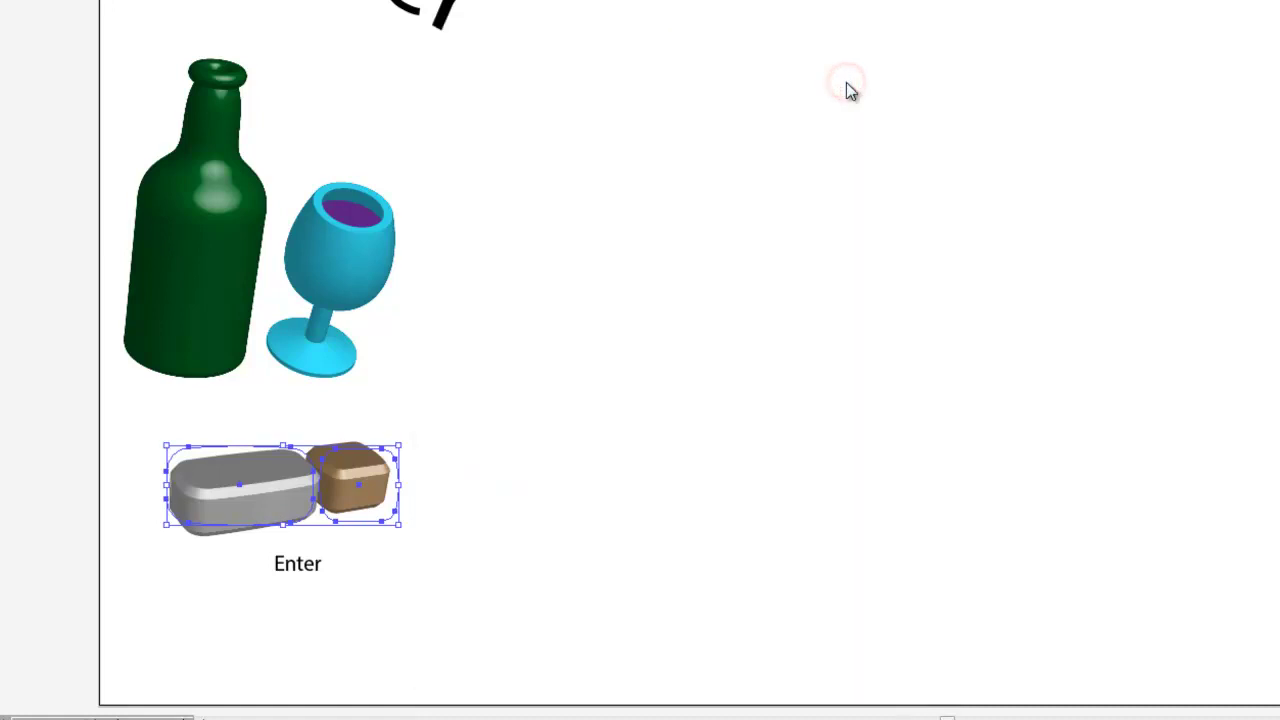
# Drag the 'Enter' text into the Symbols panel and confirm it as a new symbol
pyautogui.hotkey('ctrl', 'shift', 'a')
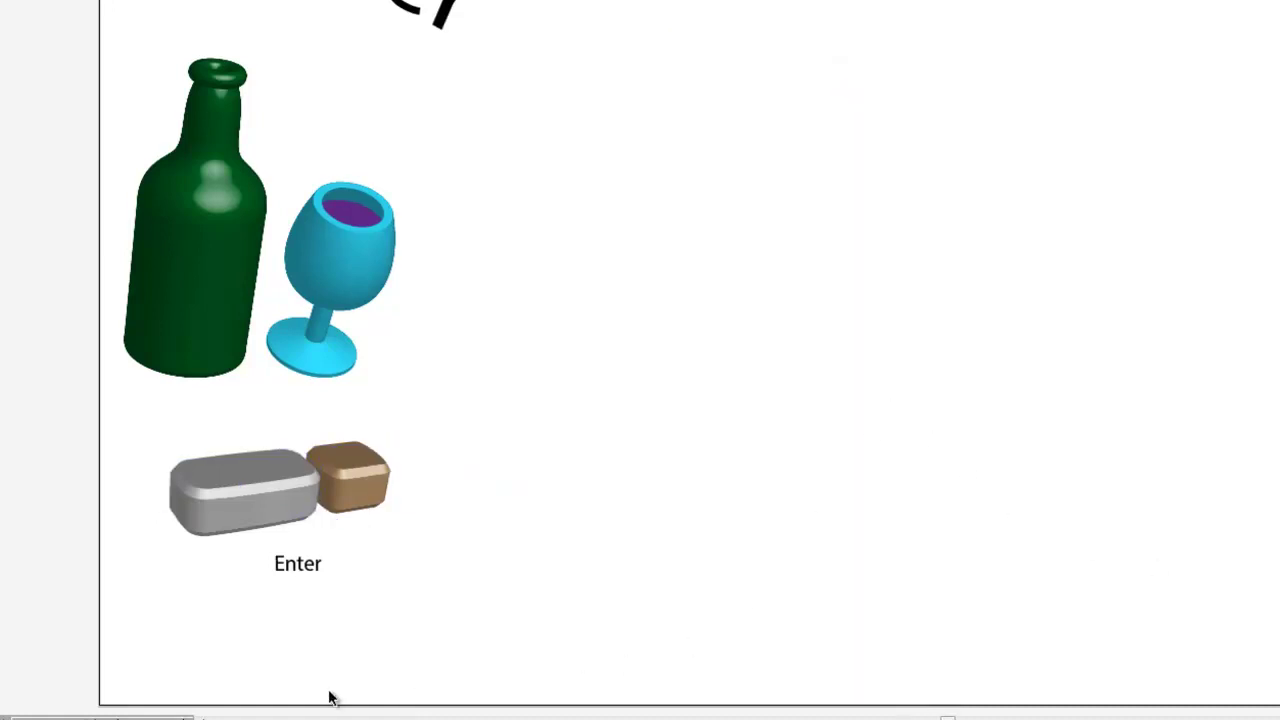
pyautogui.click(306, 564)
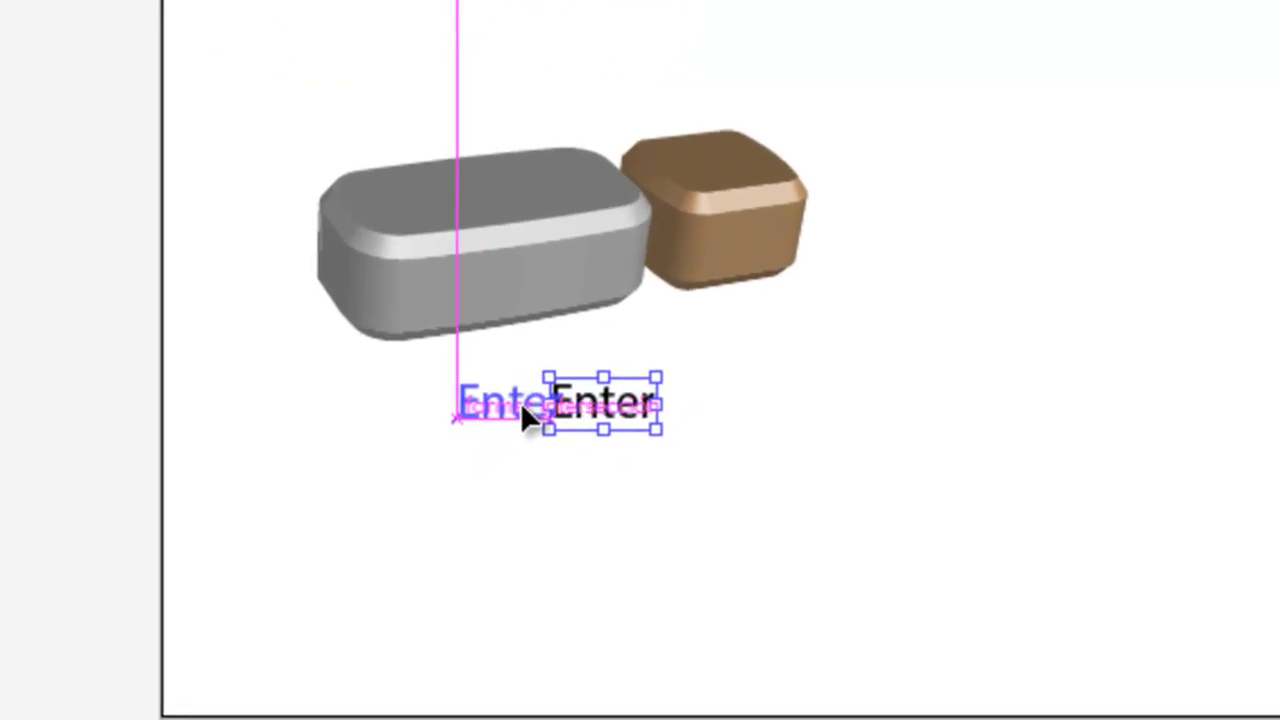
pyautogui.moveTo(590, 430)
pyautogui.mouseDown()
pyautogui.moveTo(627, 415)
pyautogui.moveTo(493, 210)
pyautogui.moveTo(477, 209)
pyautogui.moveTo(606, 405)
pyautogui.mouseUp()
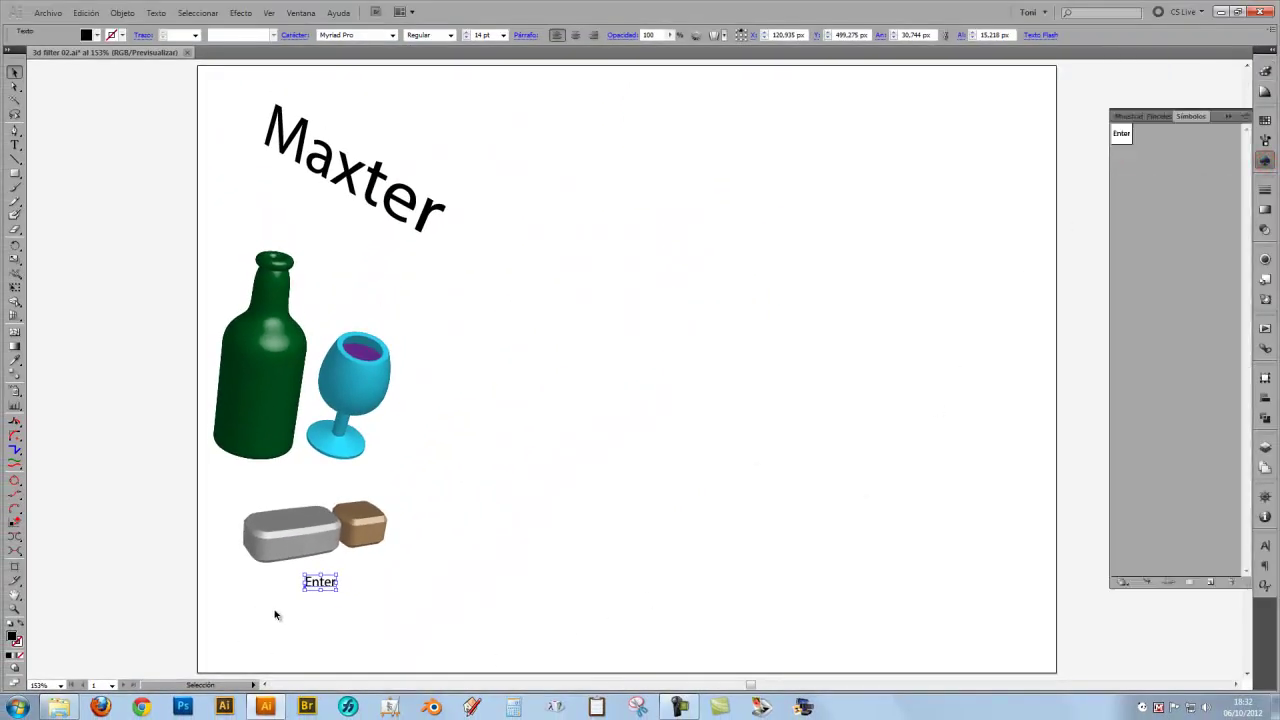
pyautogui.moveTo(320, 582); pyautogui.dragTo(1090, 198)
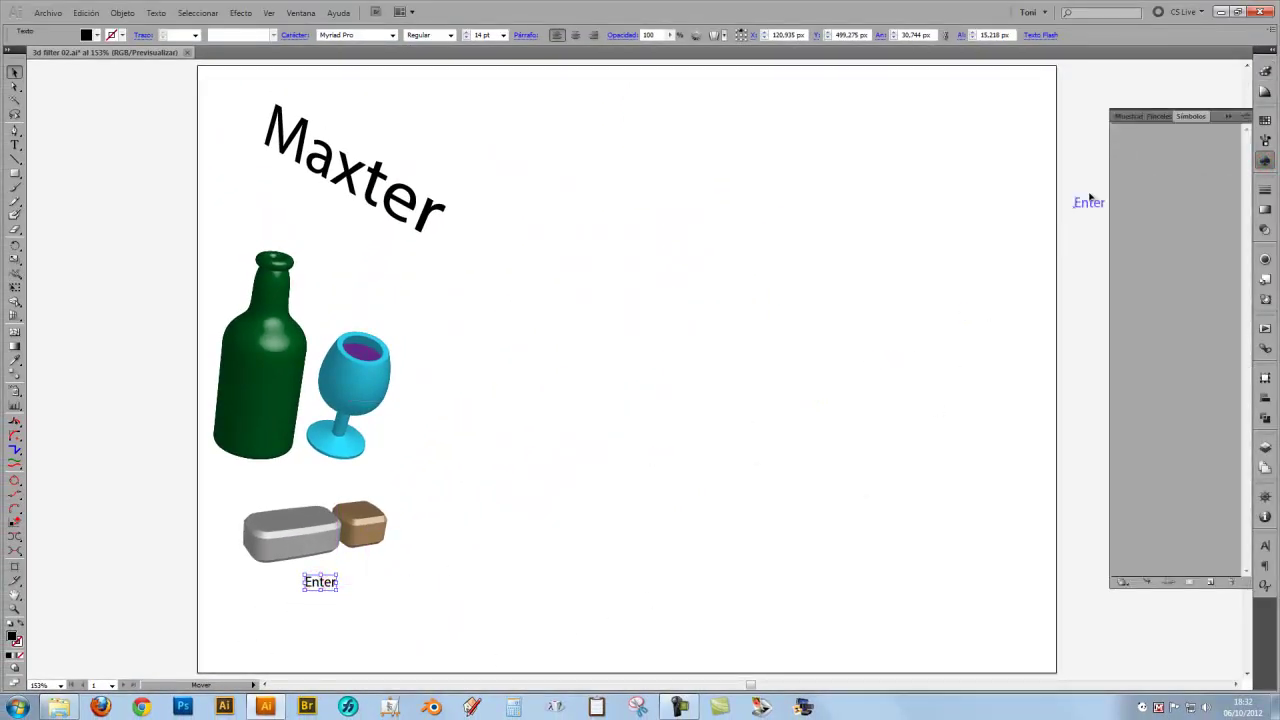
pyautogui.moveTo(1143, 145); pyautogui.dragTo(1143, 147)
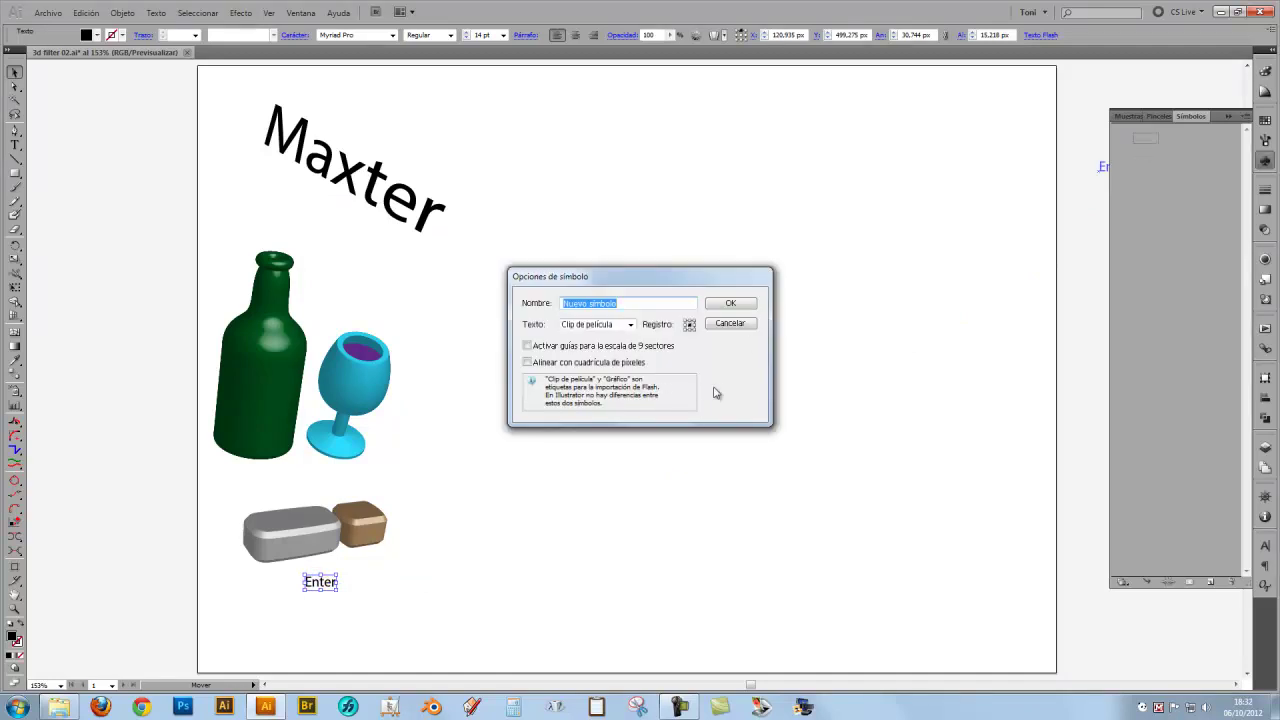
pyautogui.click(724, 304)
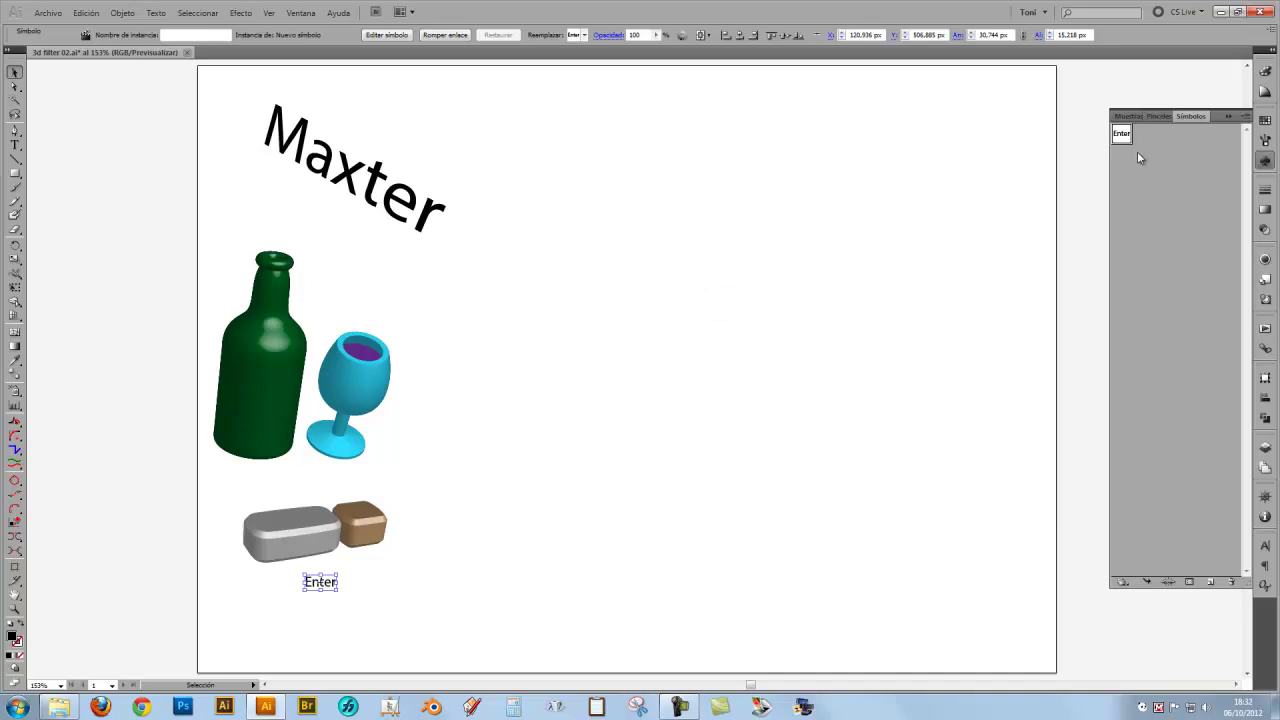
pyautogui.click(347, 601)
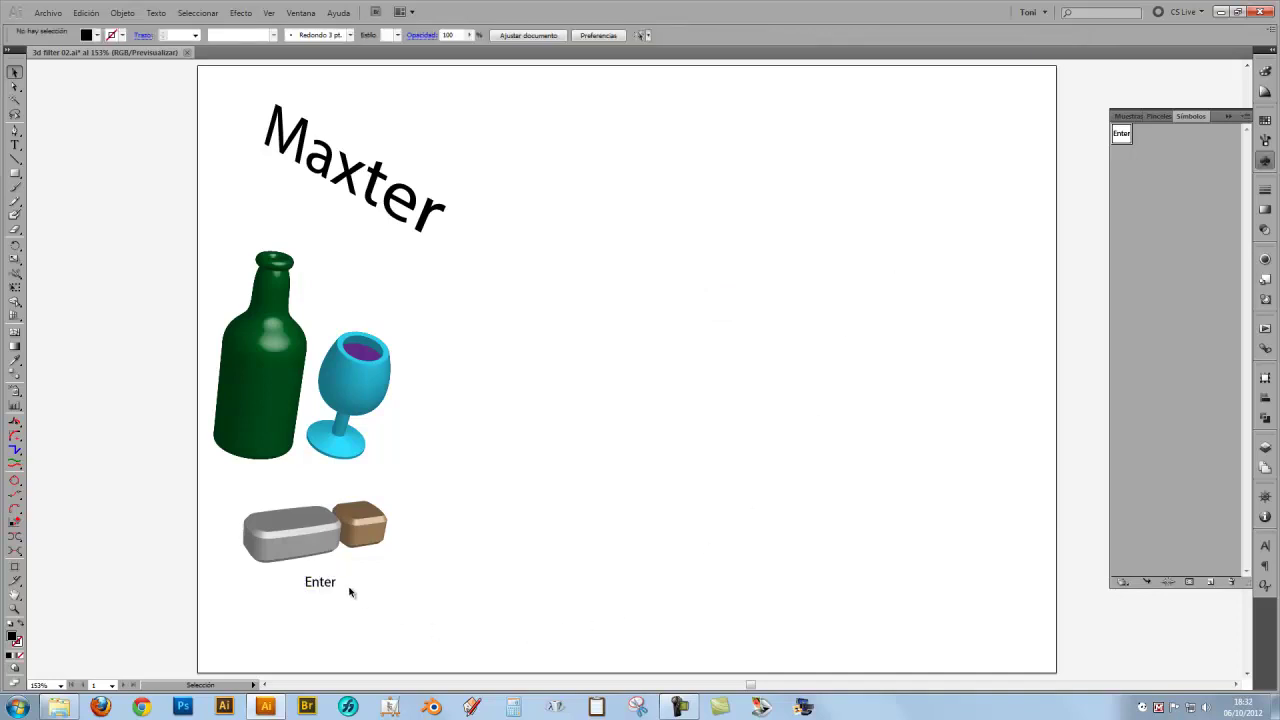
# Reopen the box group's Extrusión y biselado 3D settings from Appearance with Previsualizar on
pyautogui.click(330, 532)
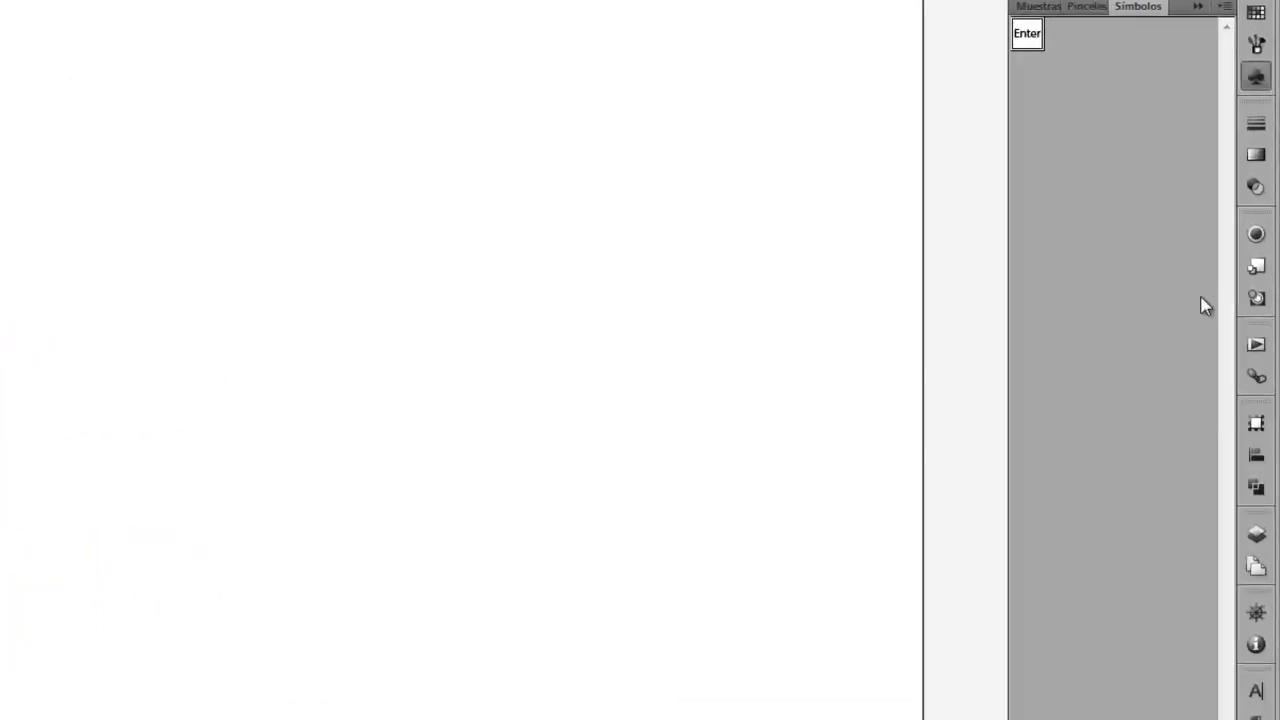
pyautogui.click(1264, 259)
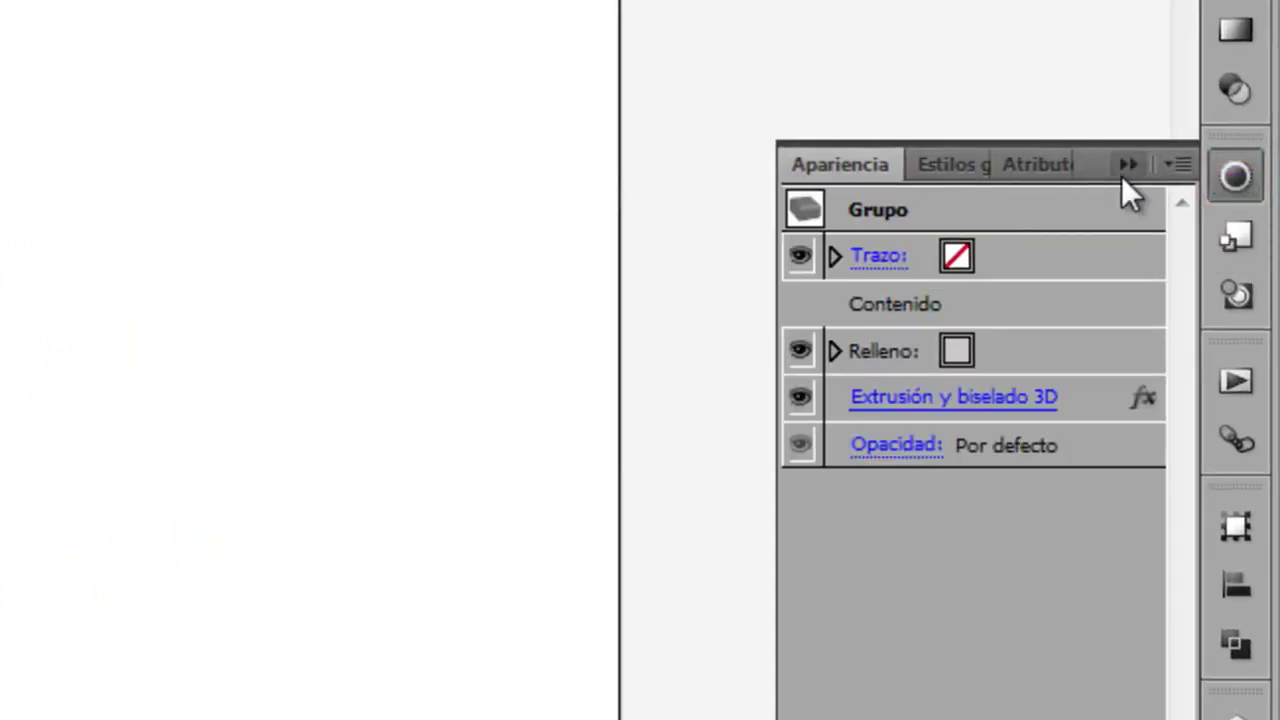
pyautogui.click(958, 398)
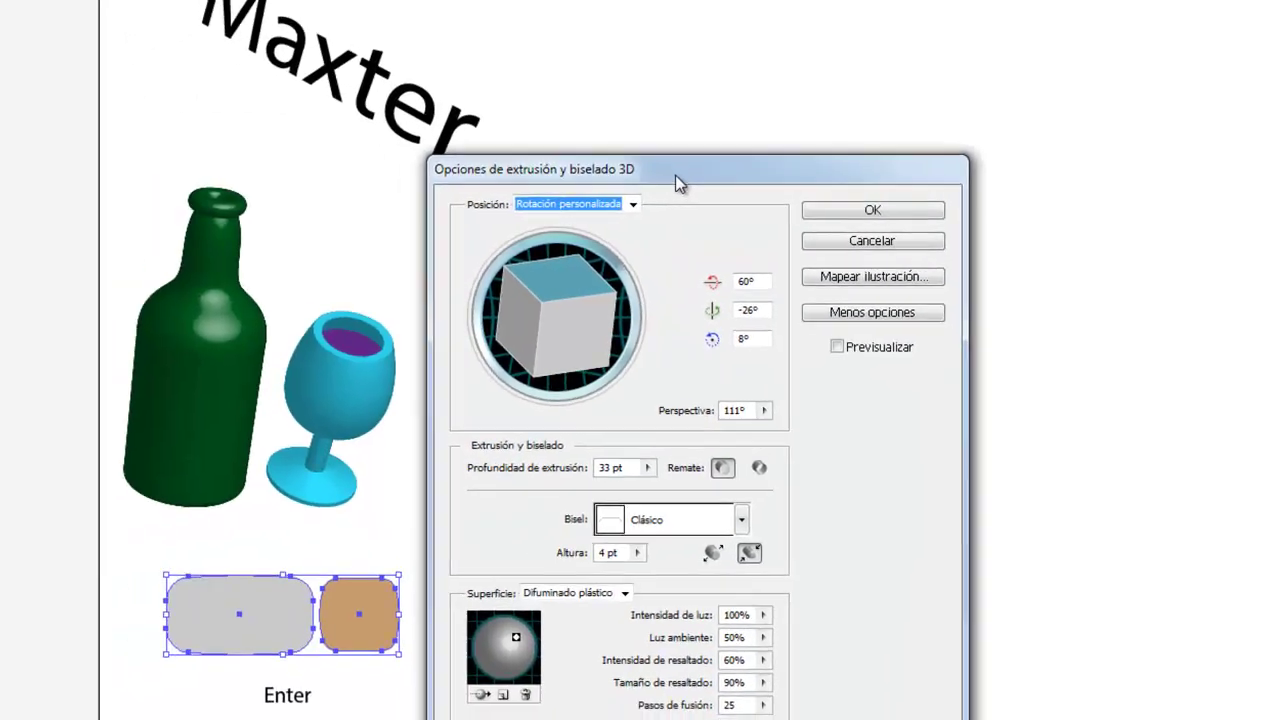
pyautogui.moveTo(675, 180); pyautogui.dragTo(862, 48)
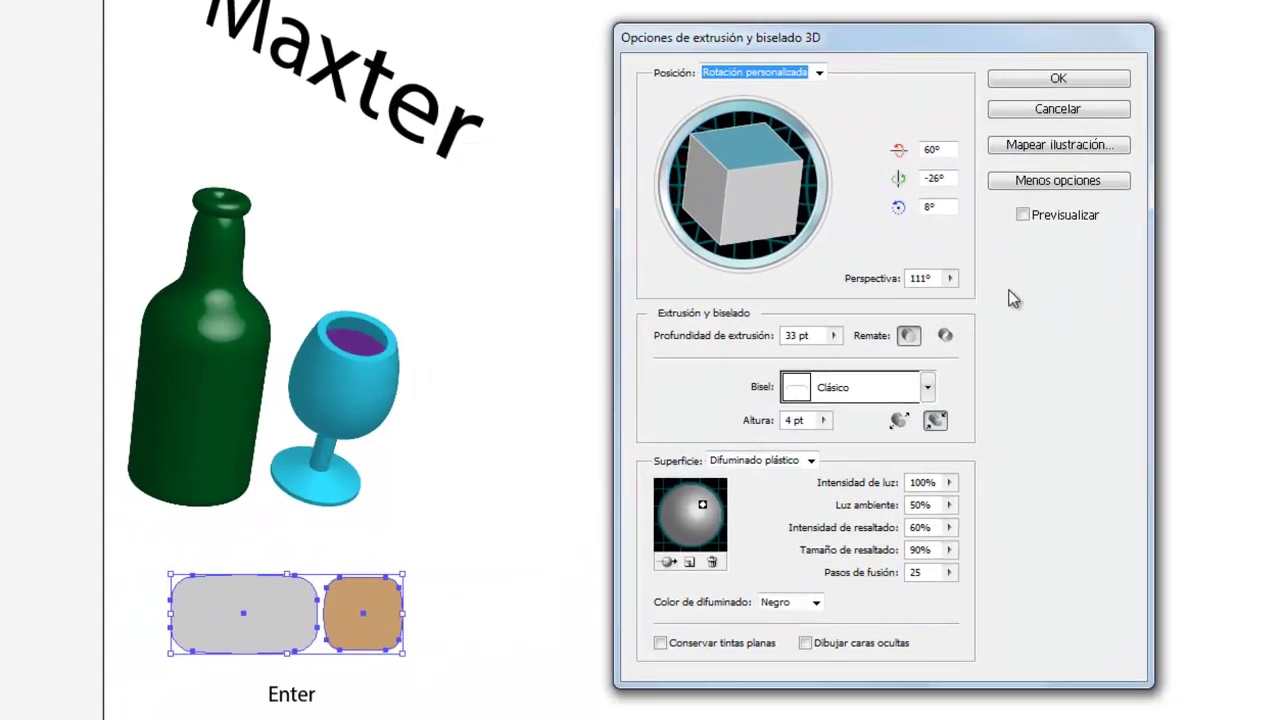
pyautogui.click(1023, 215)
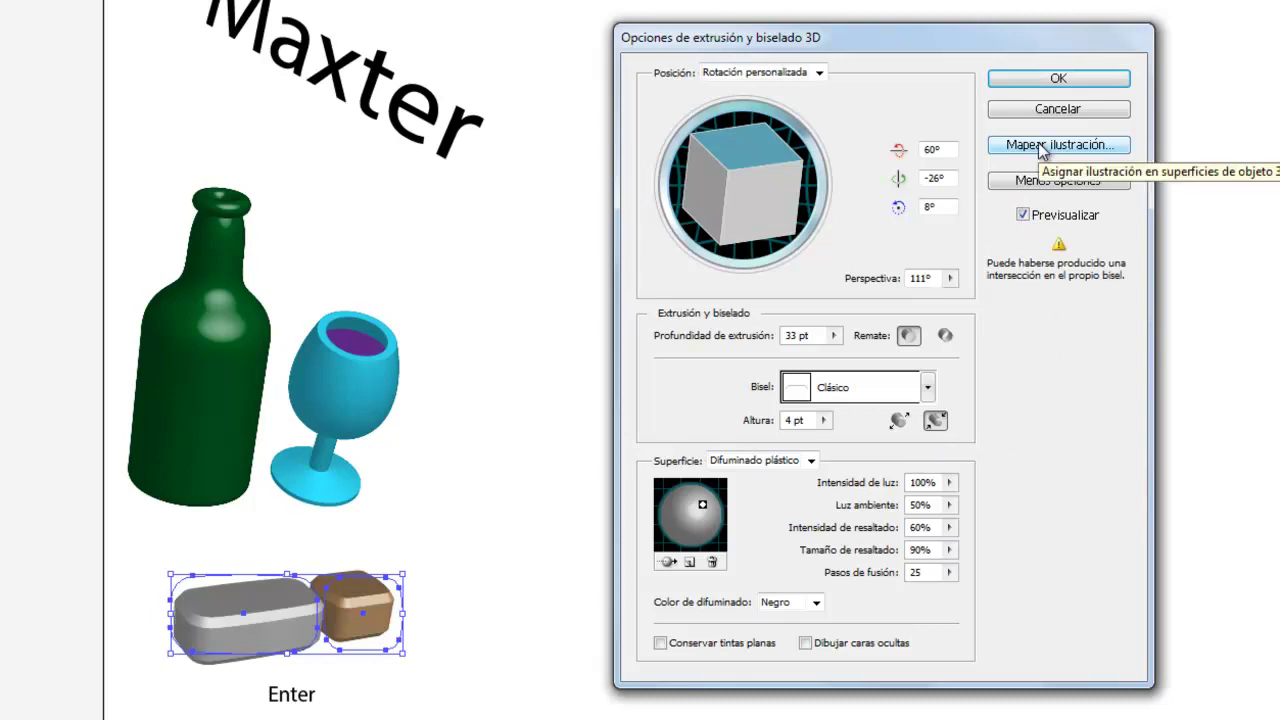
# In Map Art, step through the surfaces back to surface 1 of 16, the key top
pyautogui.click(1040, 146)
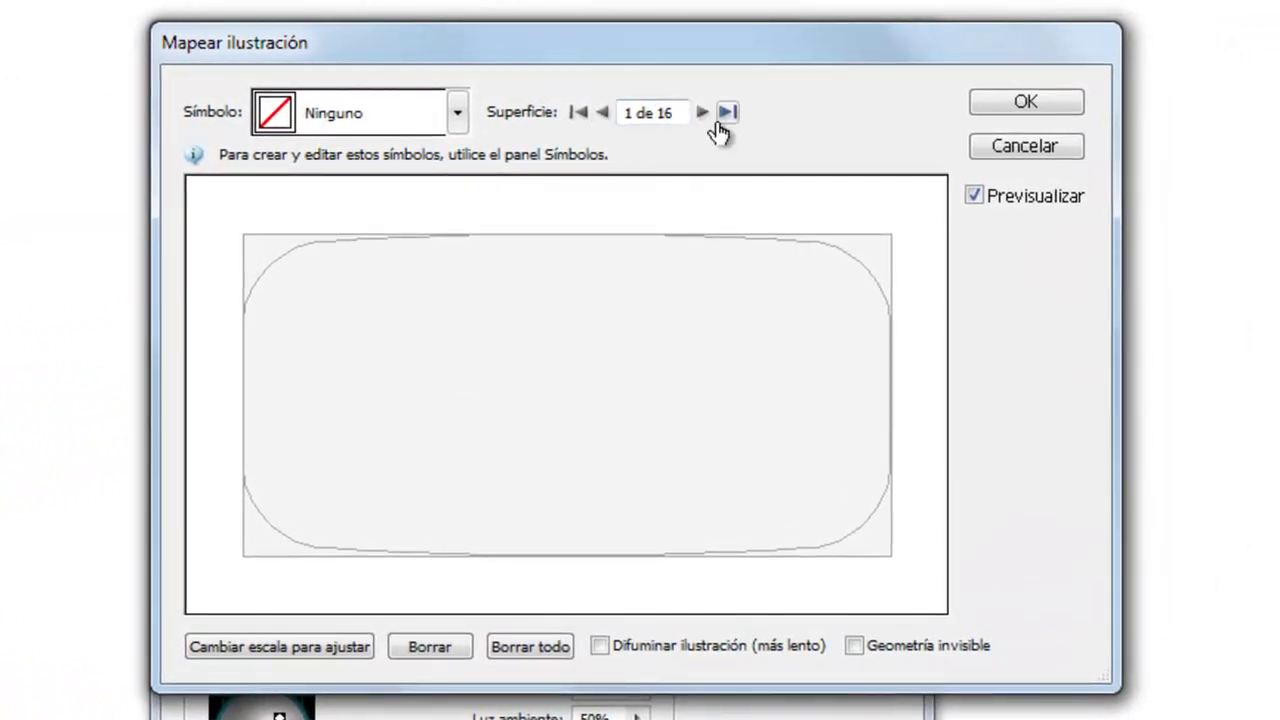
pyautogui.click(703, 113)
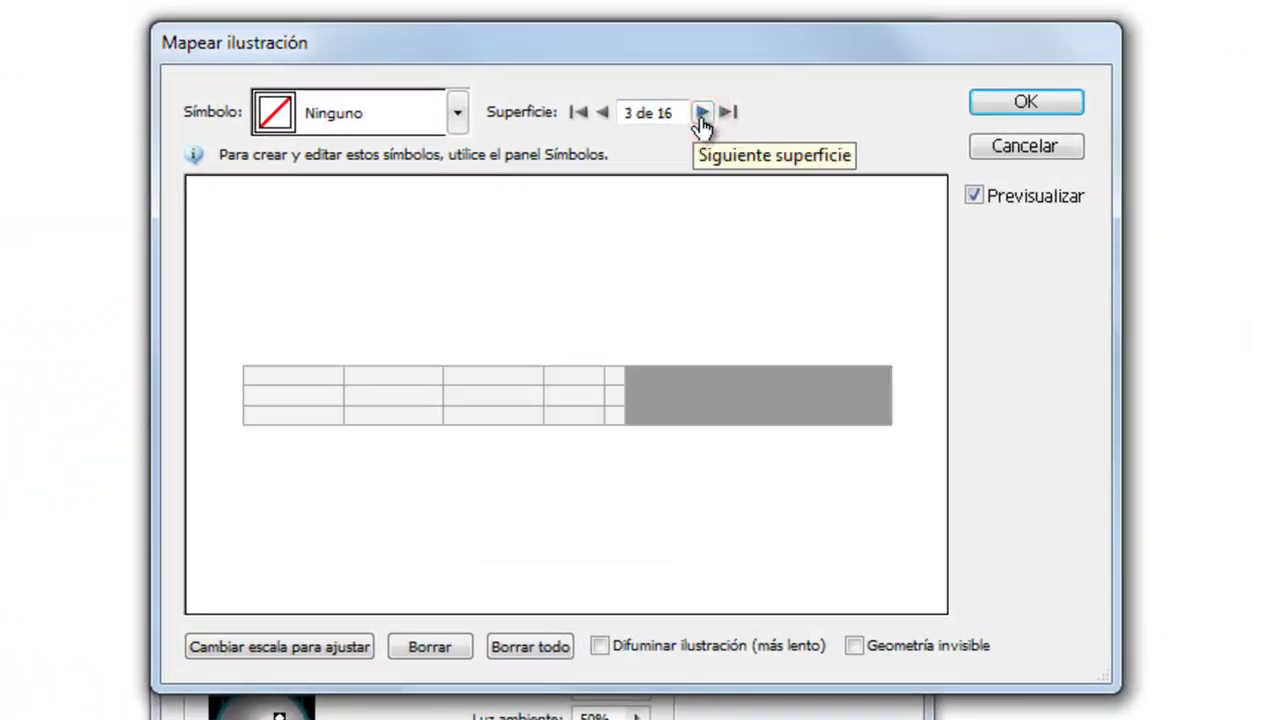
pyautogui.click(703, 113)
pyautogui.click(703, 113)
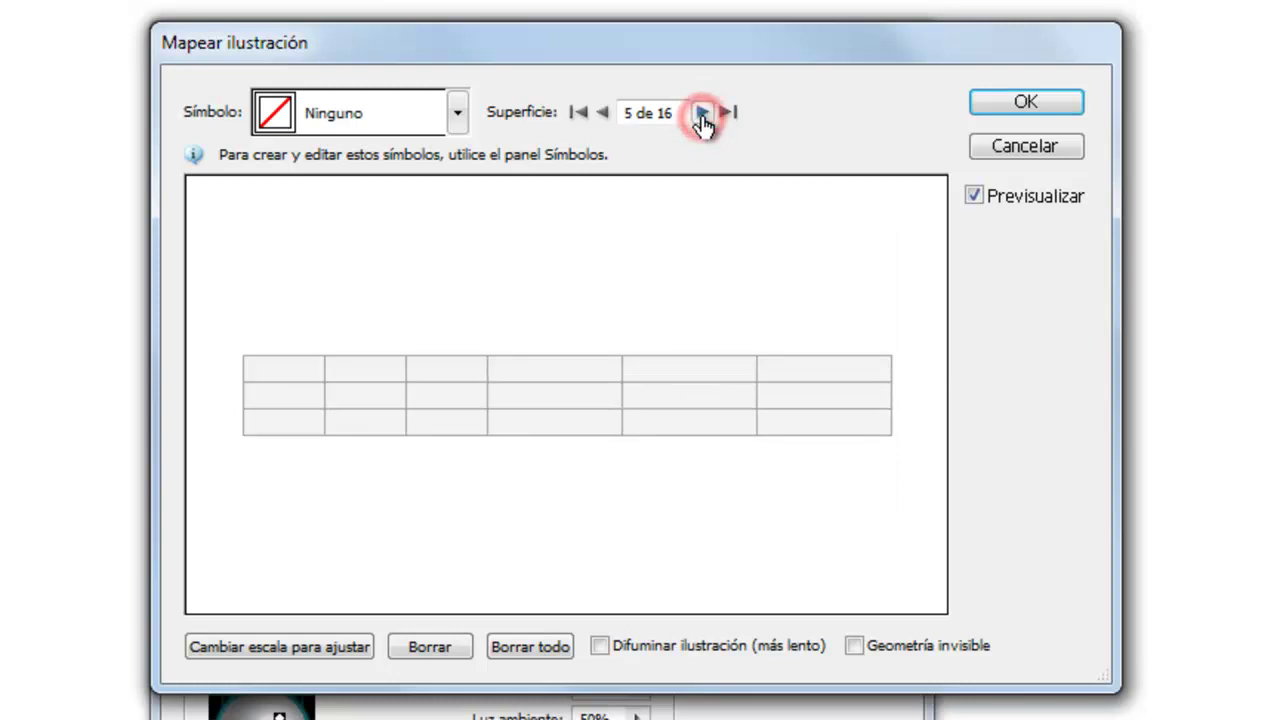
pyautogui.click(703, 113)
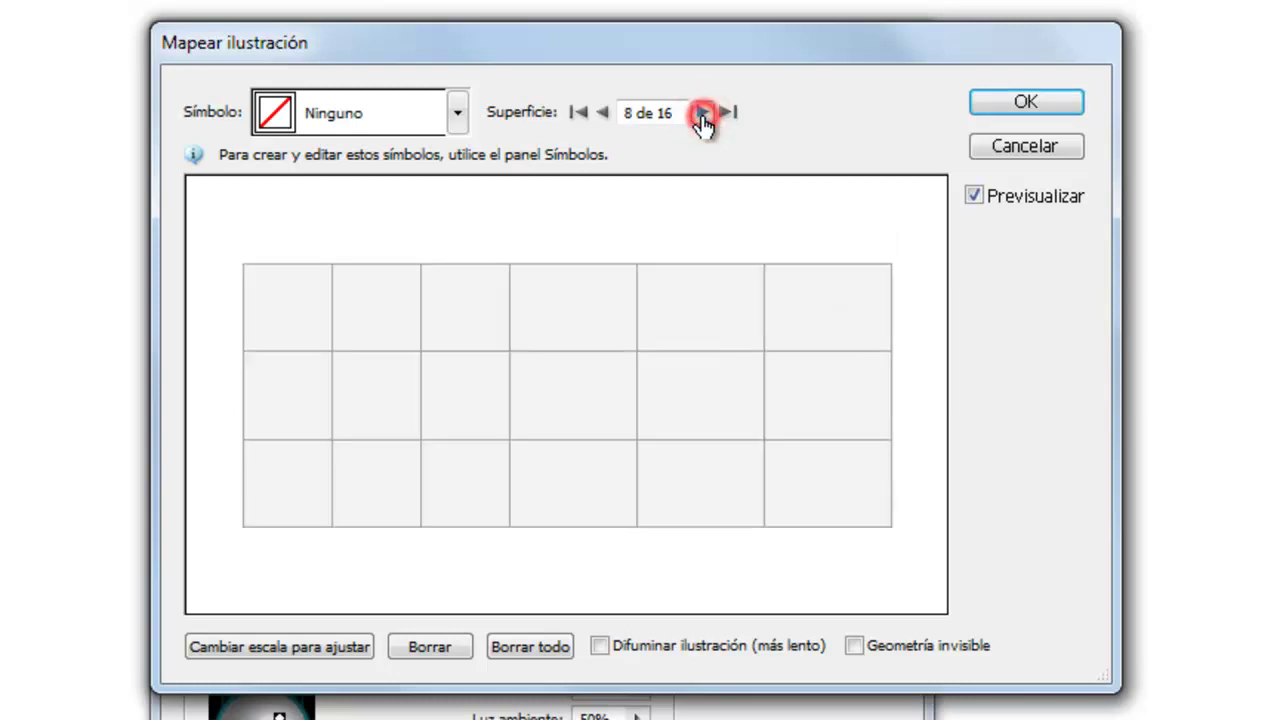
pyautogui.click(703, 113)
pyautogui.click(703, 113)
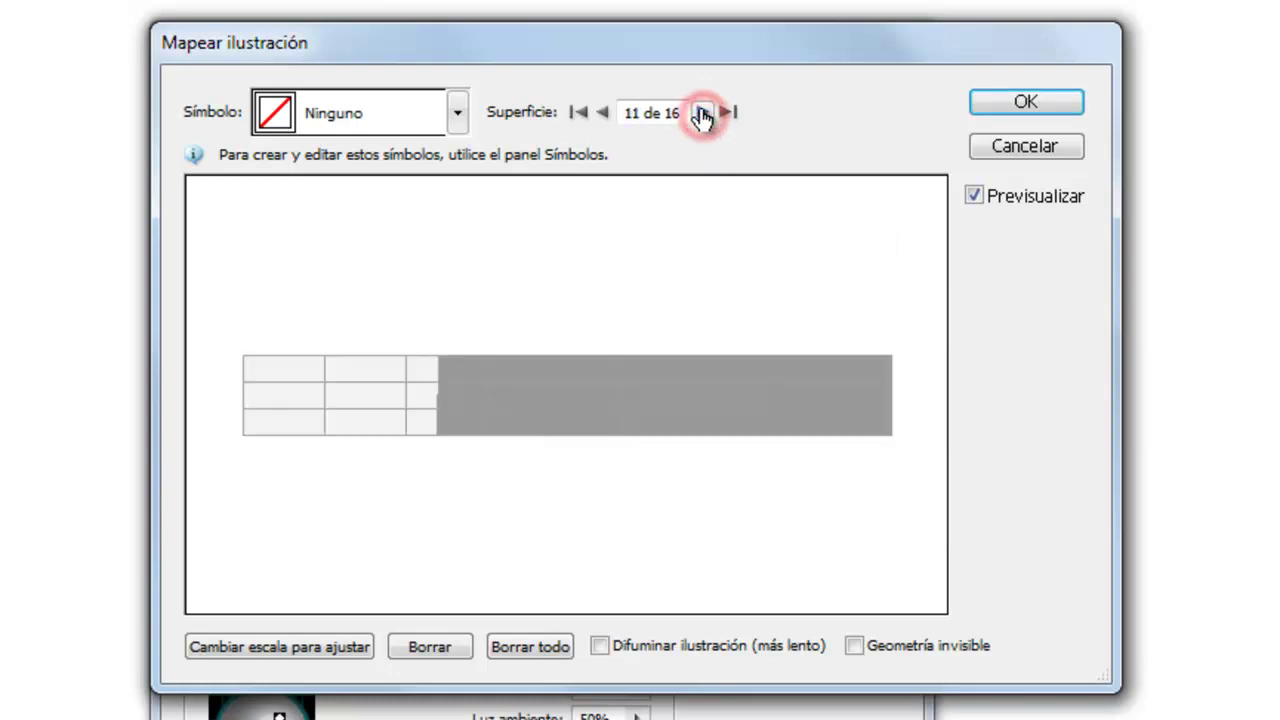
pyautogui.click(703, 113)
pyautogui.click(703, 113)
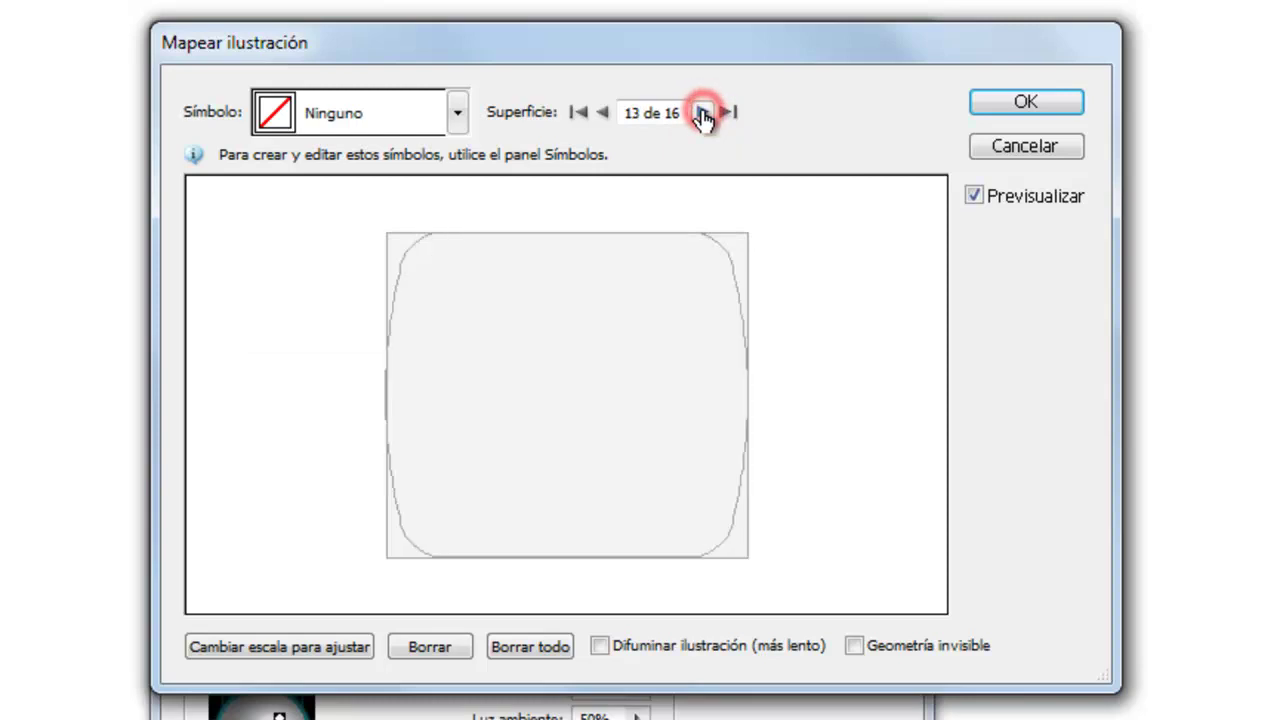
pyautogui.click(703, 113)
pyautogui.click(703, 113)
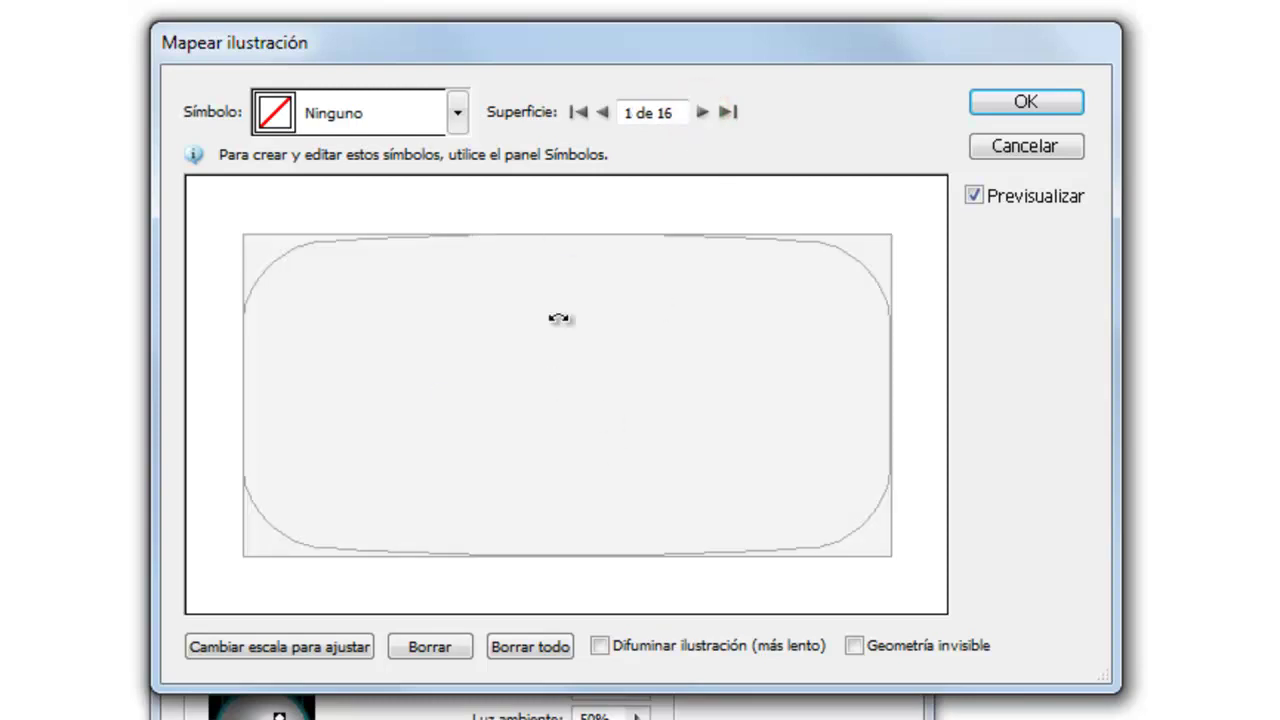
# Map the Nuevo símbolo Enter symbol onto that face, shift it left, and apply both dialogs
pyautogui.click(457, 111)
pyautogui.click(378, 218)
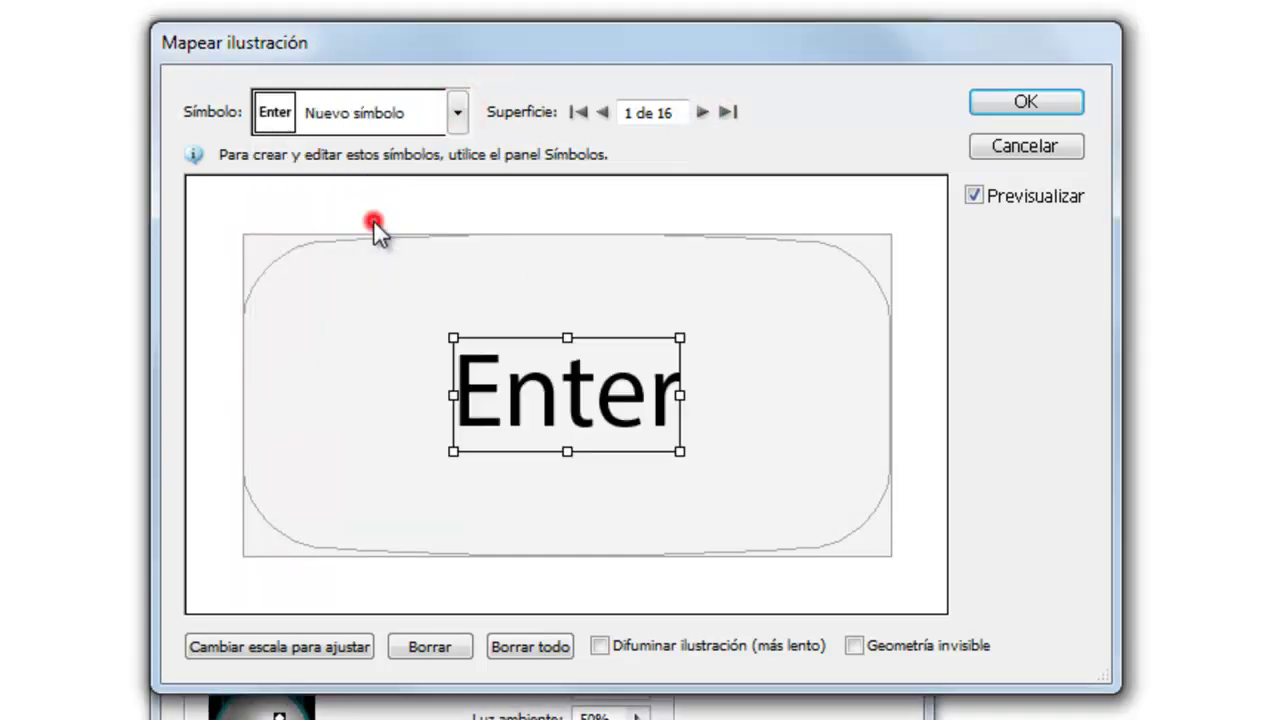
pyautogui.moveTo(535, 443); pyautogui.dragTo(433, 405)
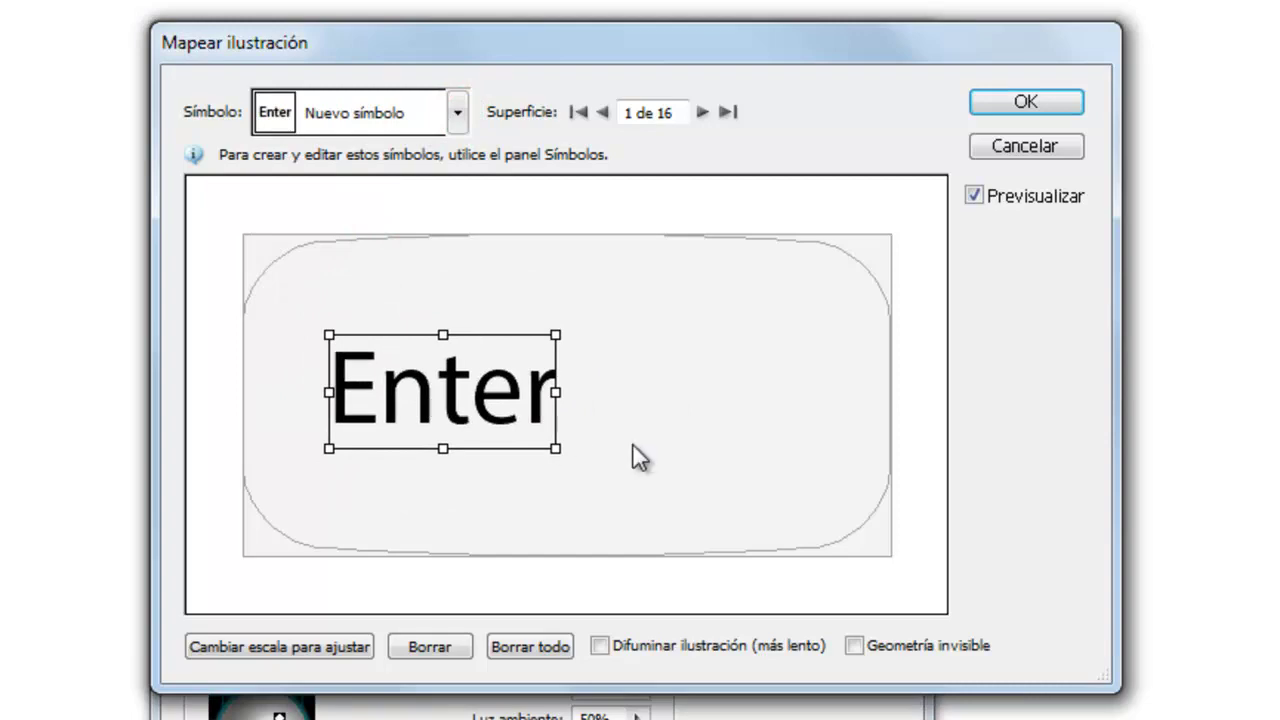
pyautogui.click(993, 101)
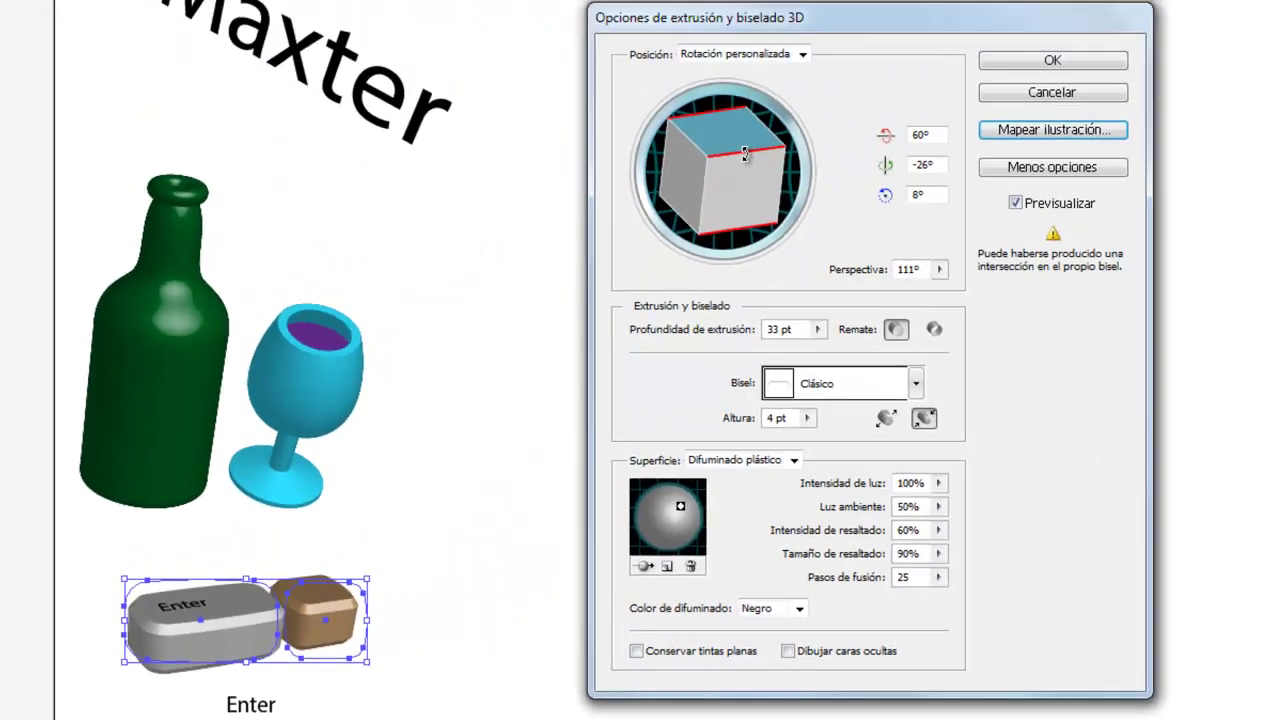
pyautogui.moveTo(735, 168); pyautogui.dragTo(729, 175)
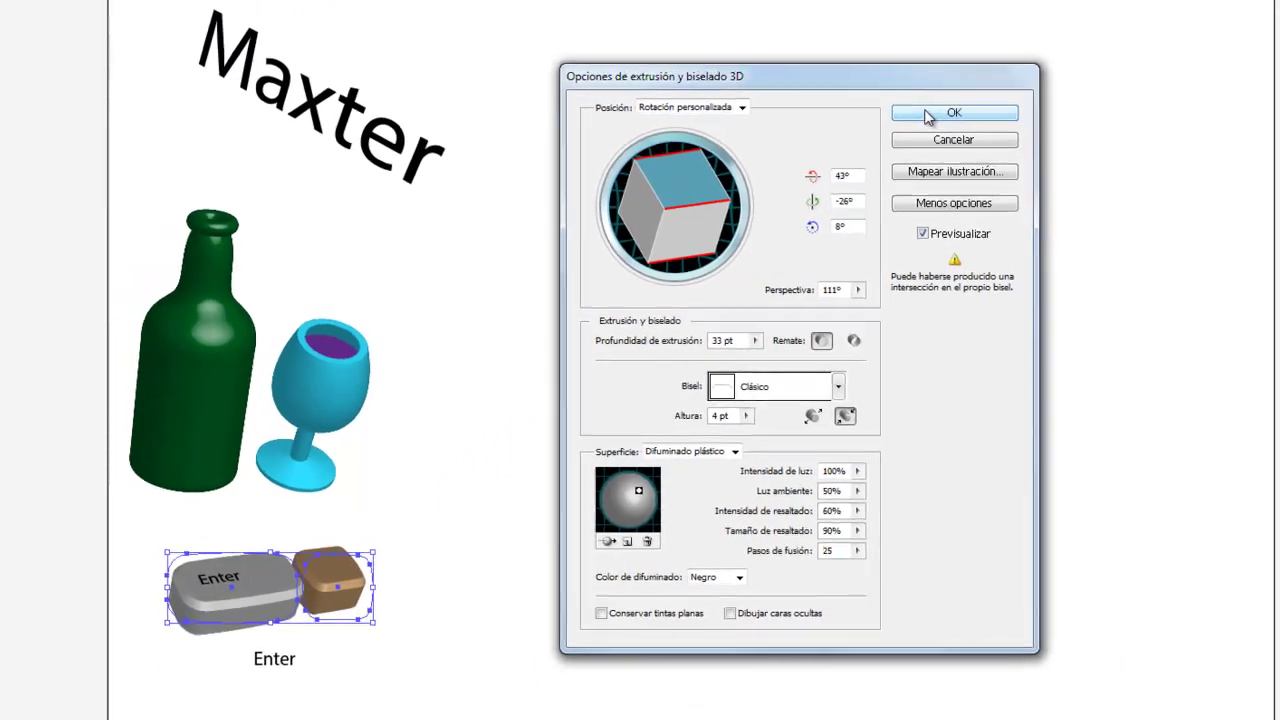
pyautogui.click(1034, 72)
# Alt-drag a copy of the Enter key and brown block to the right and reselect it
pyautogui.click(422, 630)
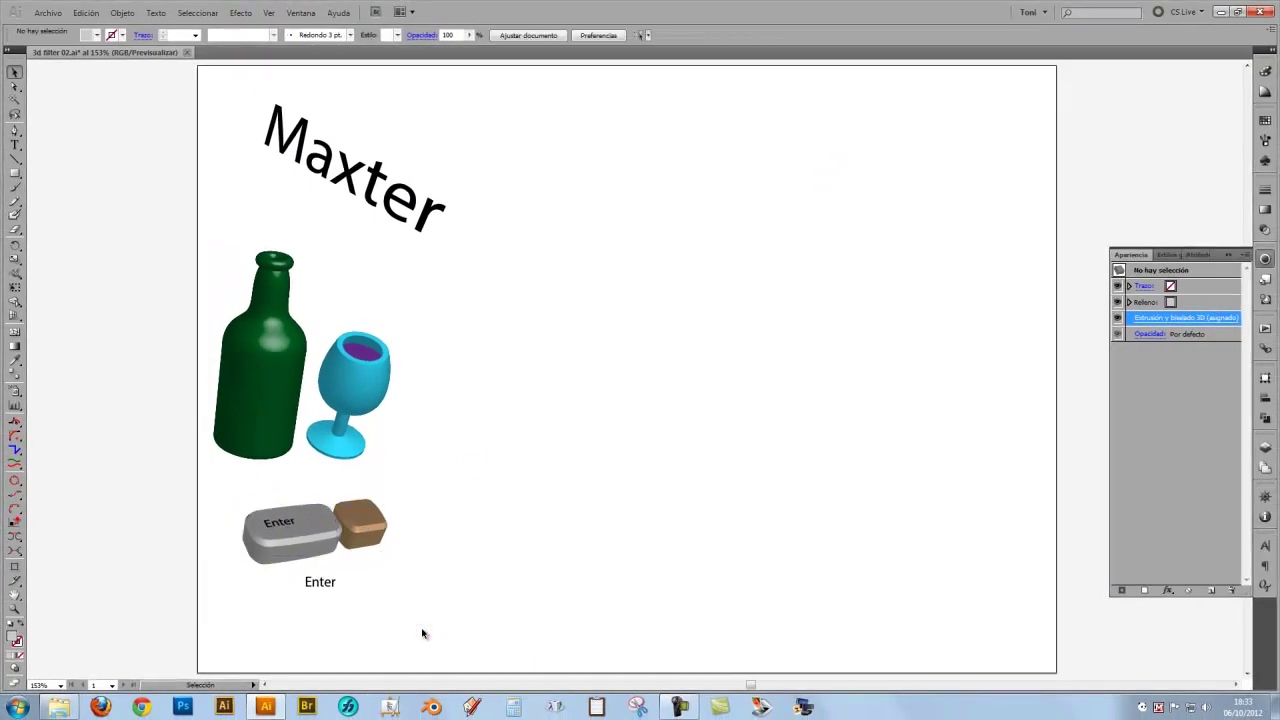
pyautogui.click(423, 546)
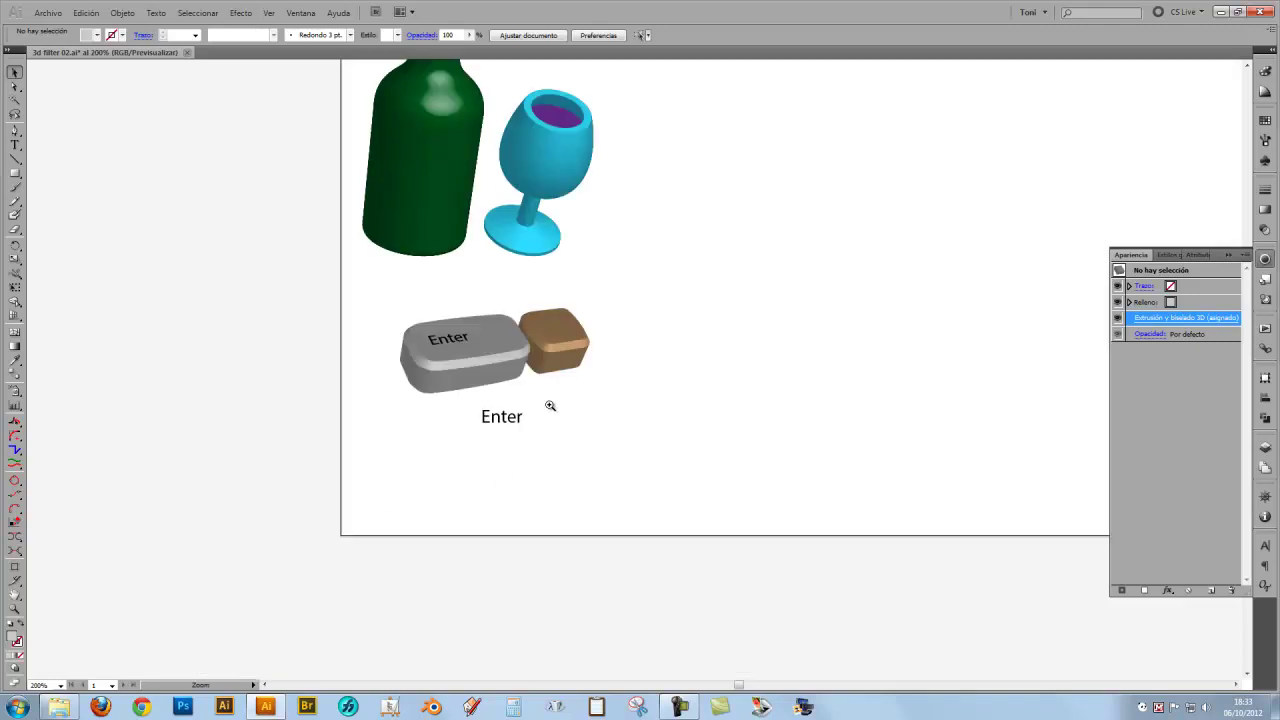
pyautogui.click(603, 370)
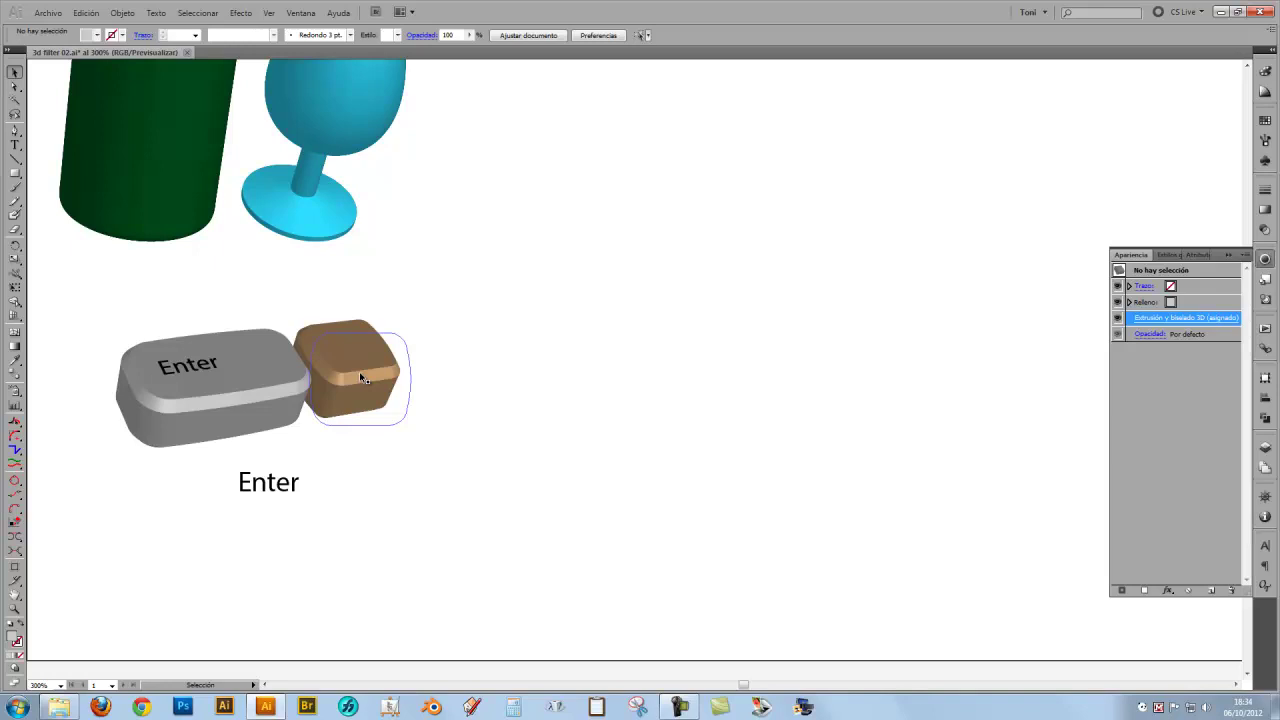
pyautogui.click(362, 377)
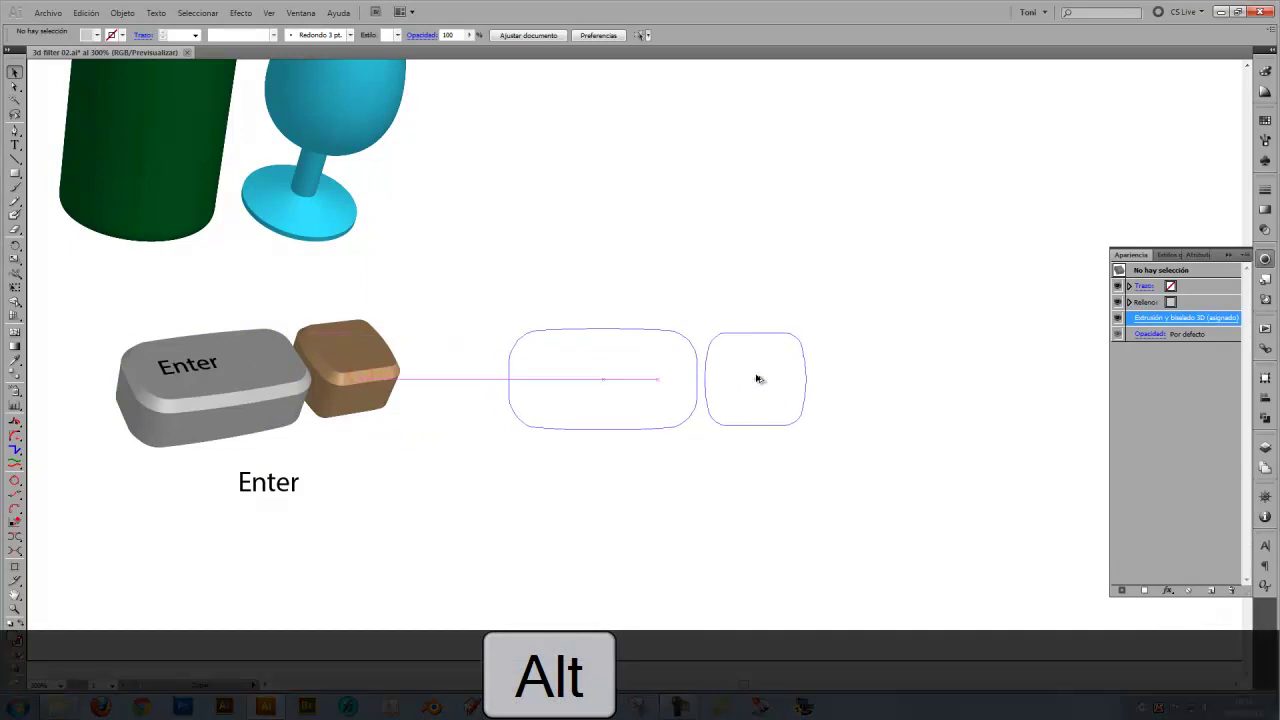
pyautogui.moveTo(613, 381); pyautogui.dragTo(757, 374)
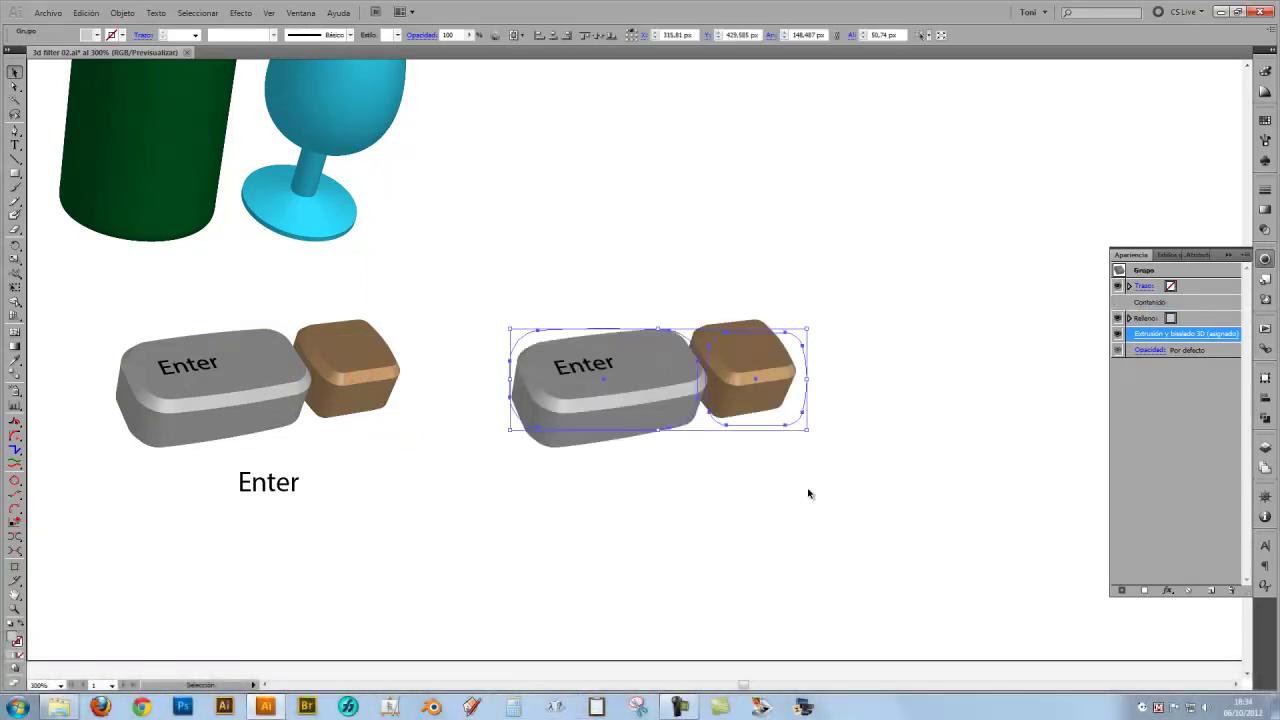
pyautogui.click(809, 493)
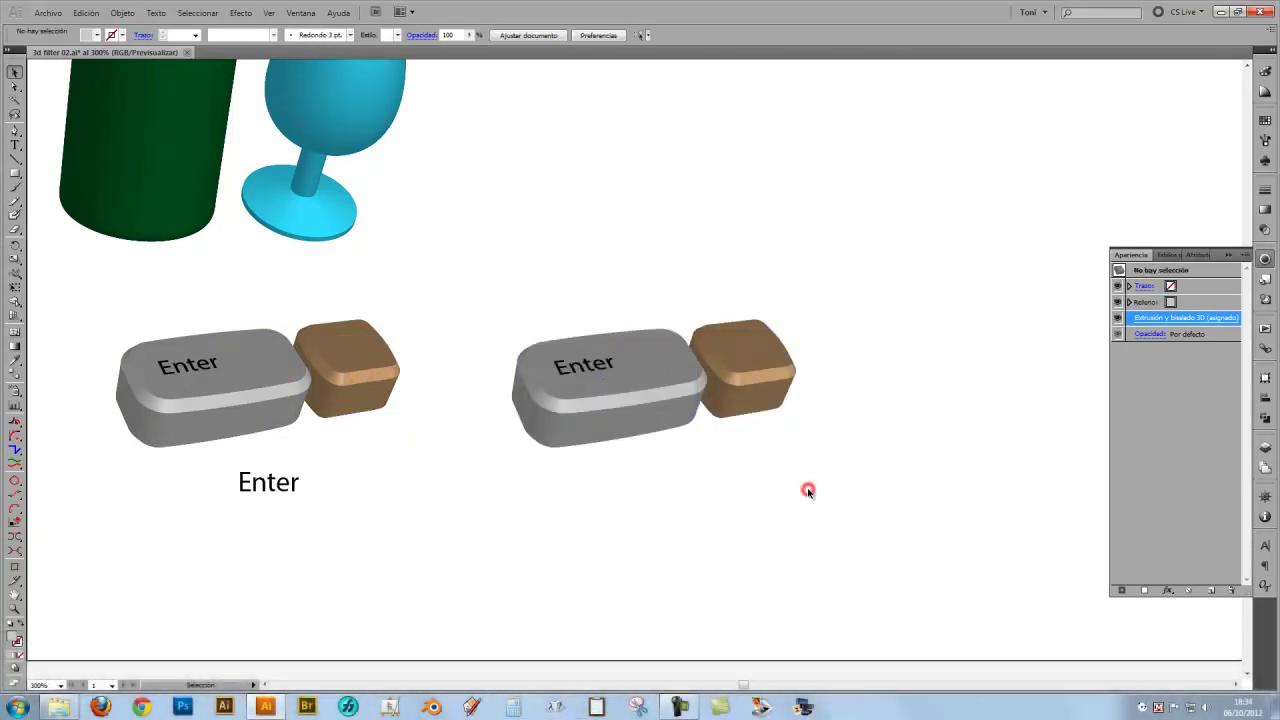
pyautogui.click(680, 398)
# Set the copied keys' 3D Surface shading to Sin difuminado, then reselect the copied group
pyautogui.click(1192, 334)
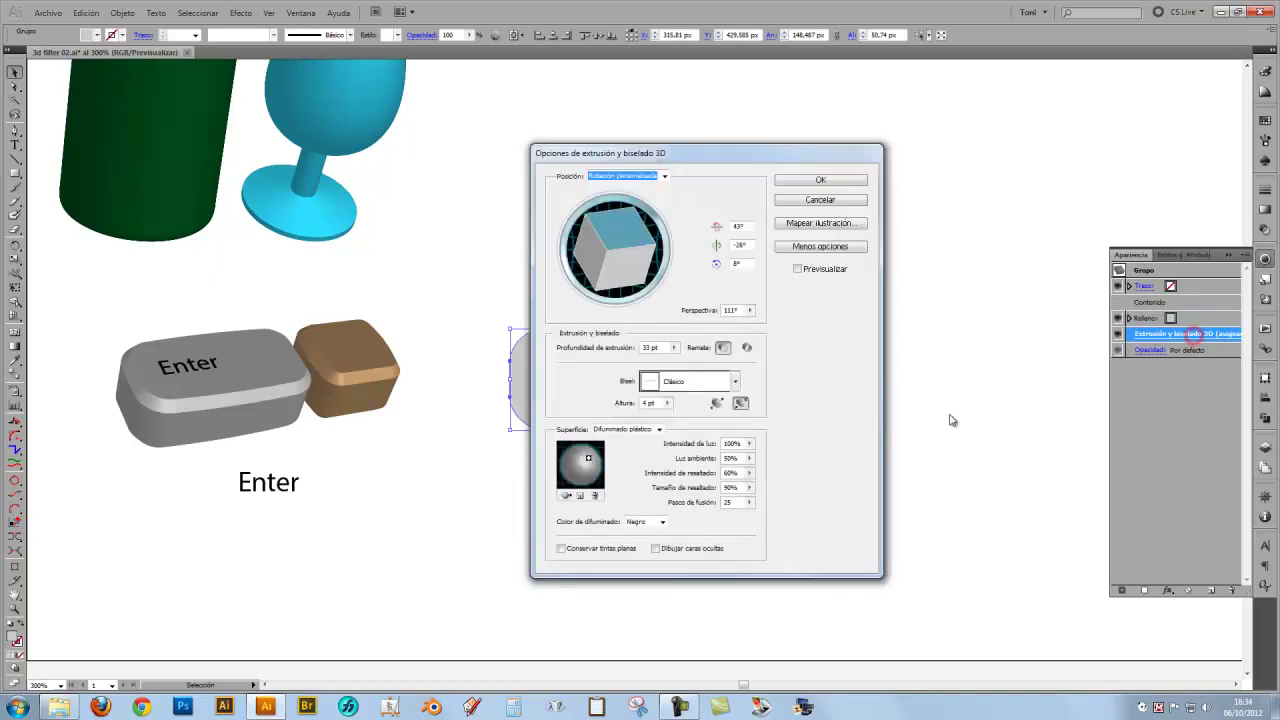
pyautogui.moveTo(746, 152); pyautogui.dragTo(1061, 112)
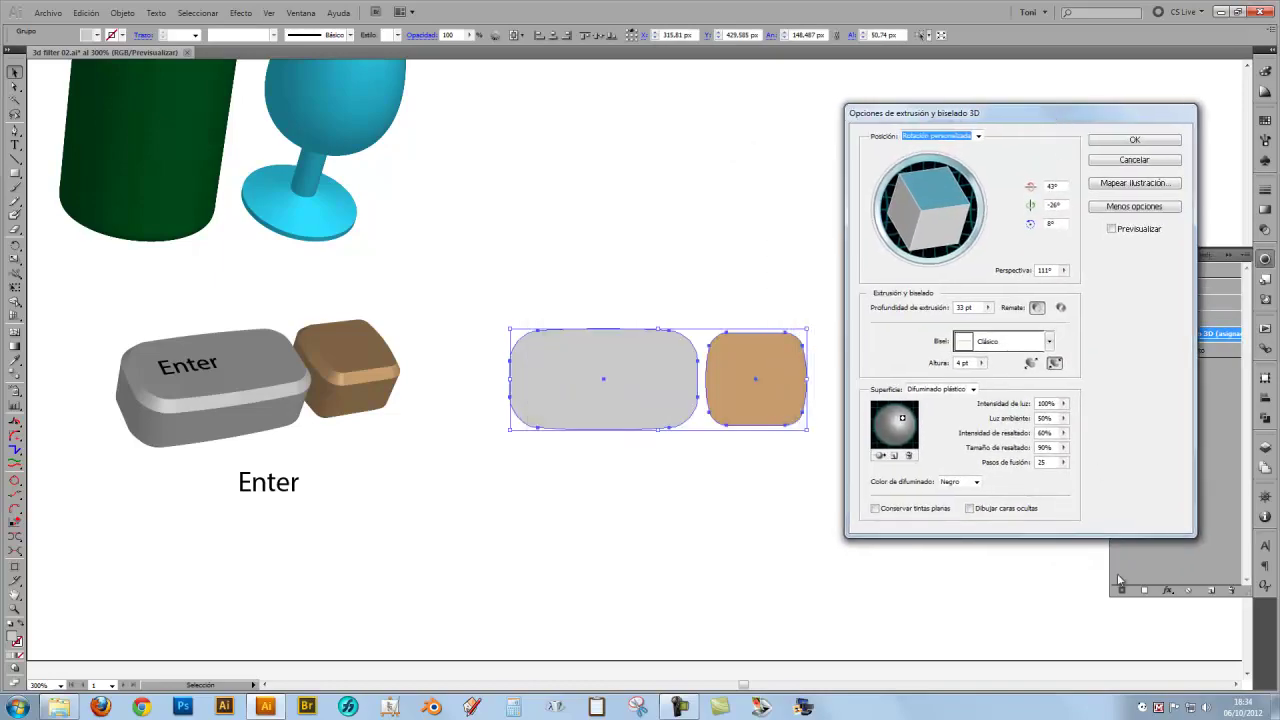
pyautogui.click(1111, 229)
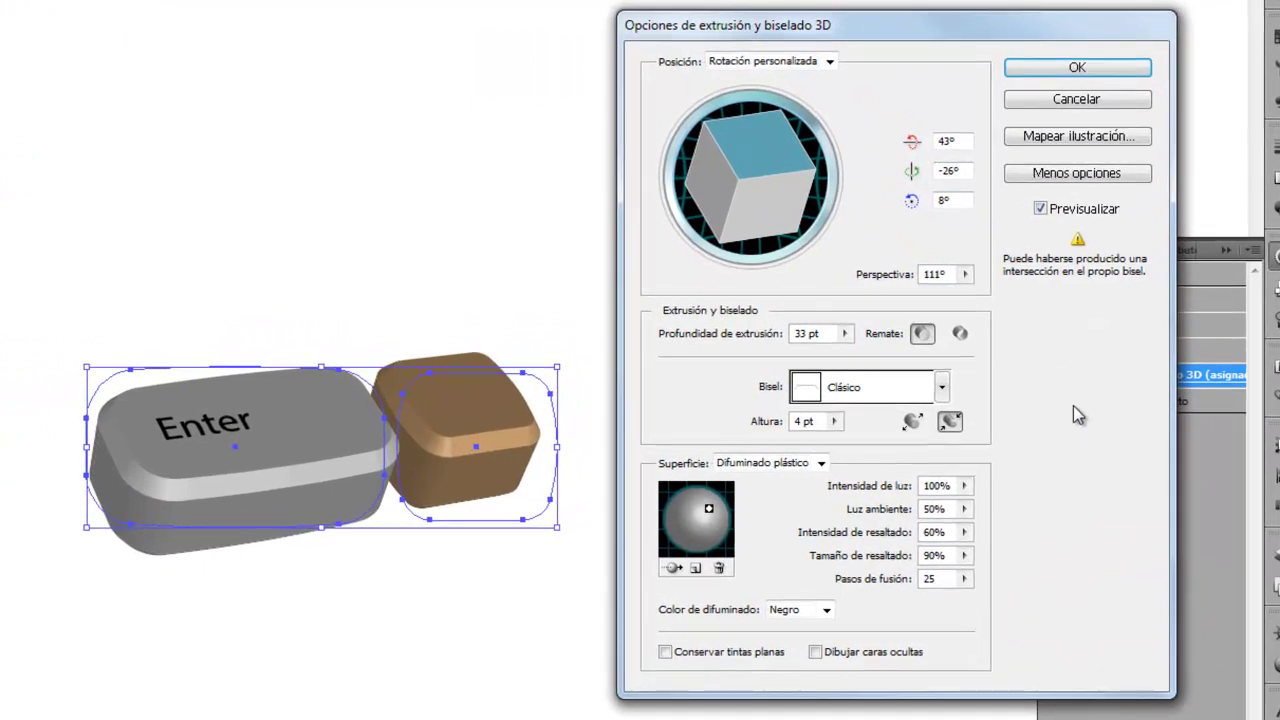
pyautogui.click(819, 463)
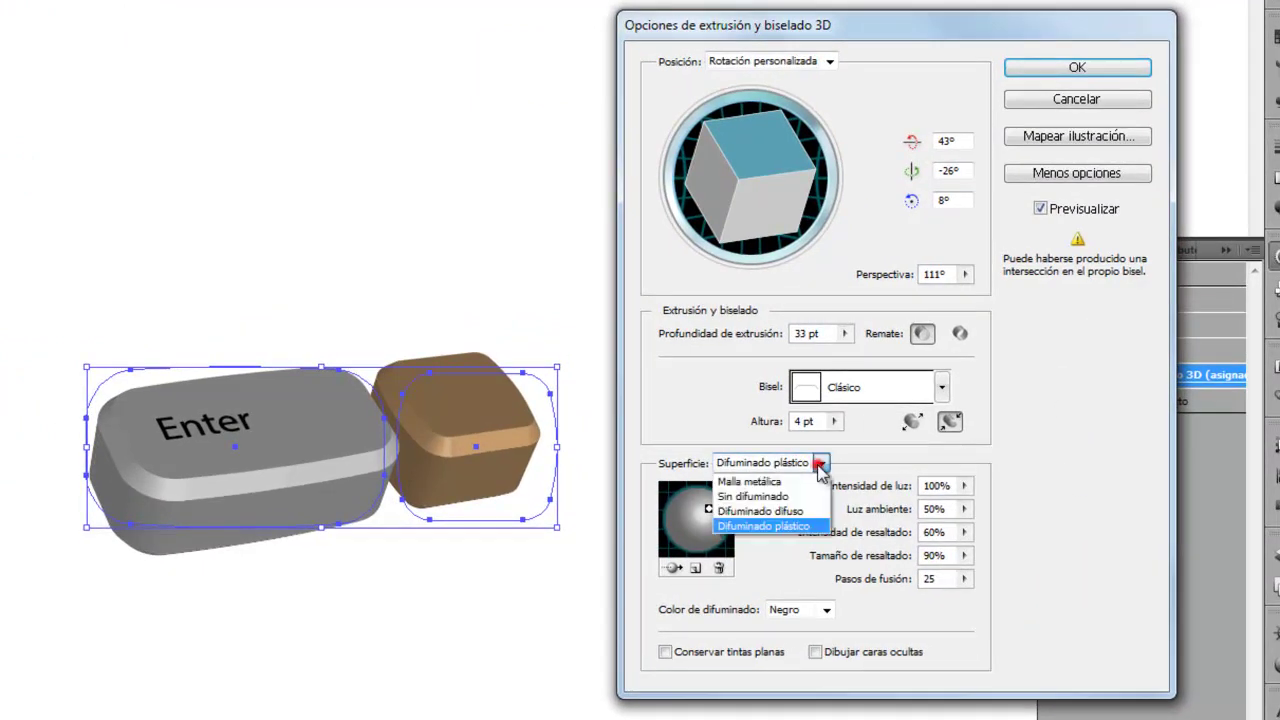
pyautogui.click(801, 497)
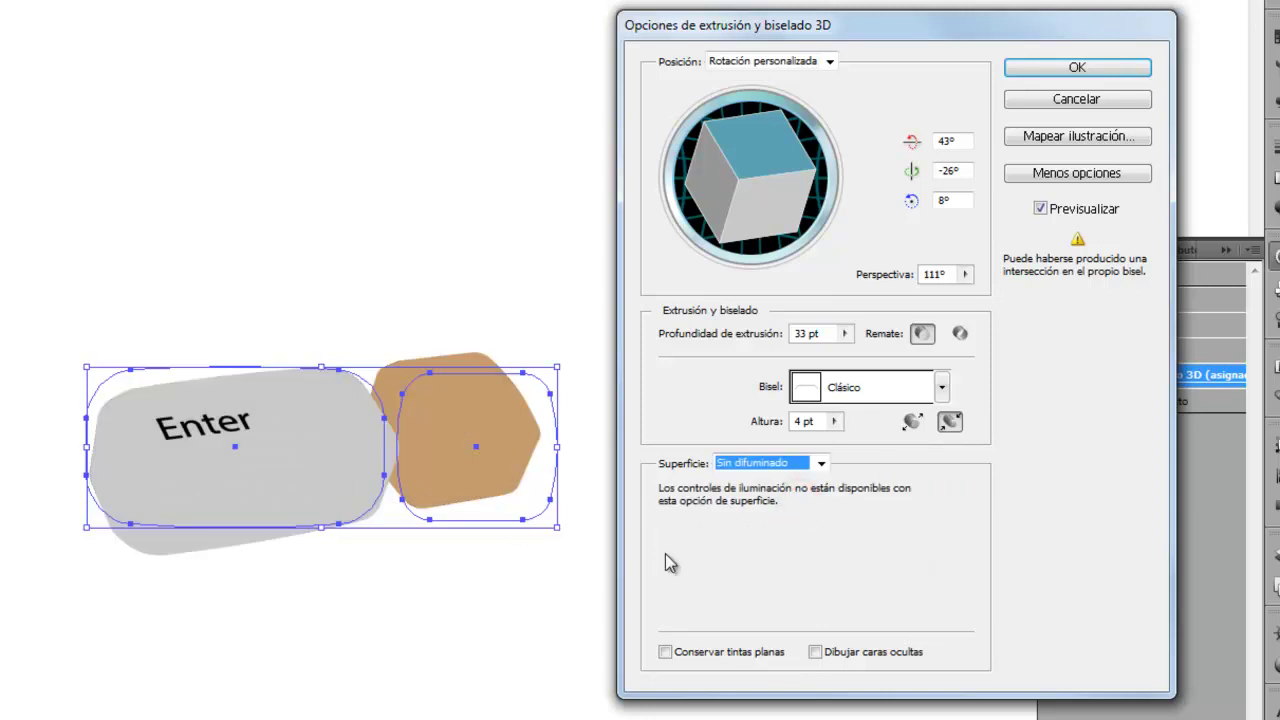
pyautogui.click(1061, 69)
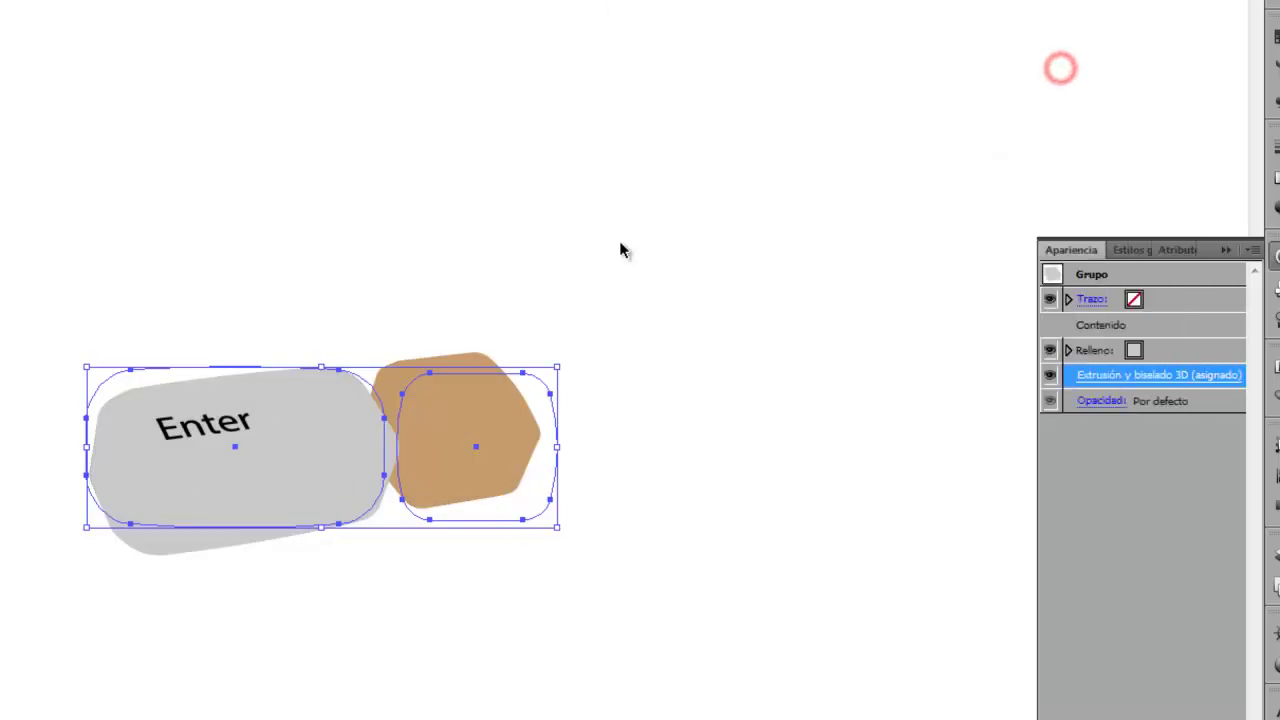
pyautogui.click(440, 648)
pyautogui.click(329, 490)
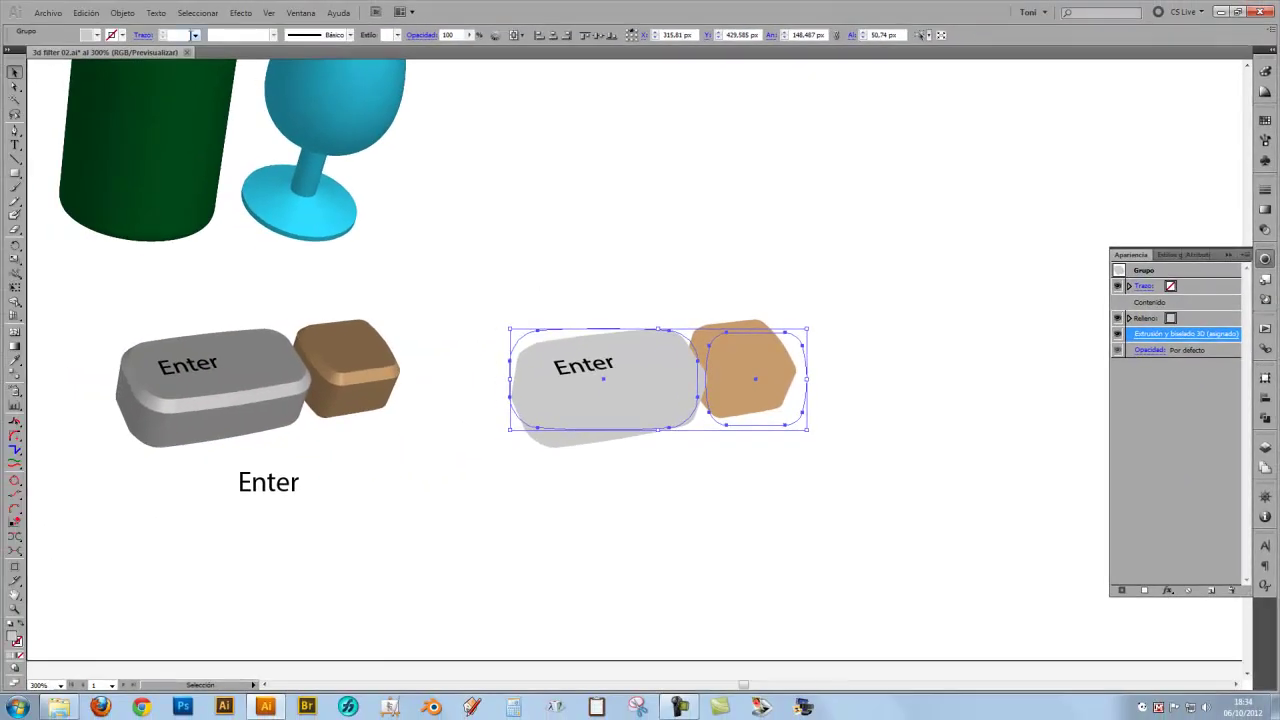
# Expand the copied keys' 3D appearance into paths and ungroup the result
pyautogui.click(122, 12)
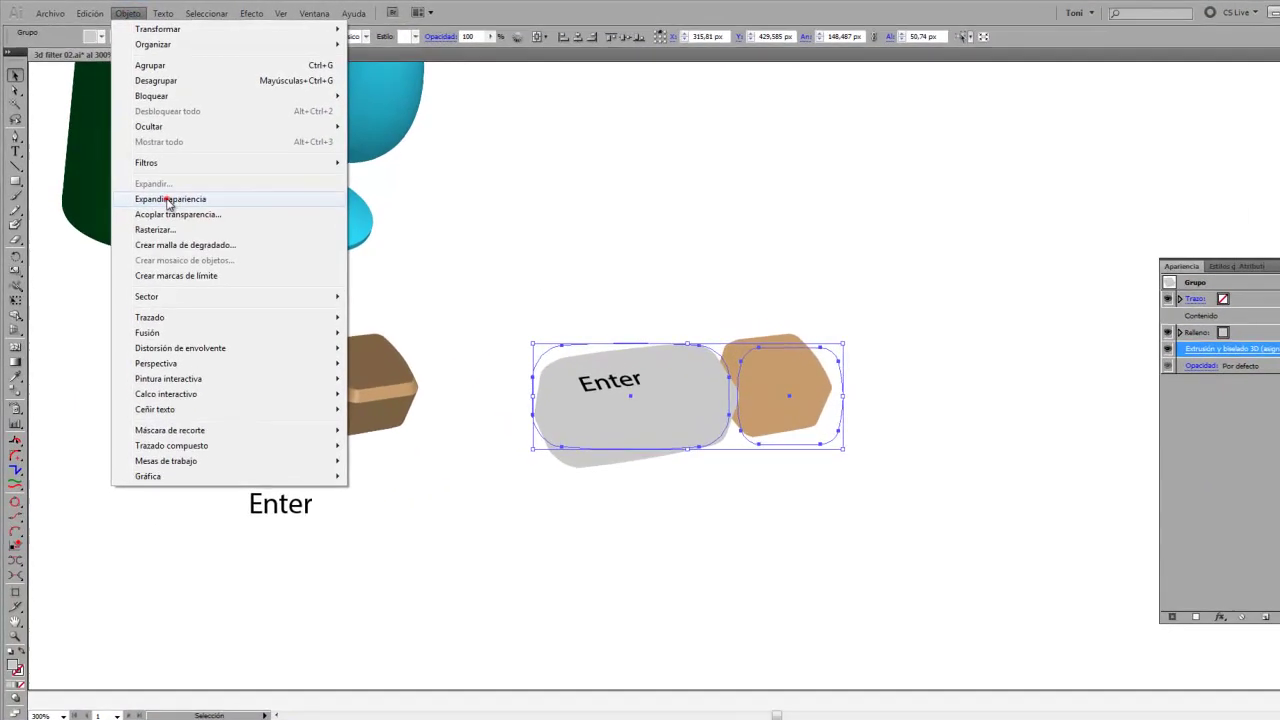
pyautogui.click(168, 200)
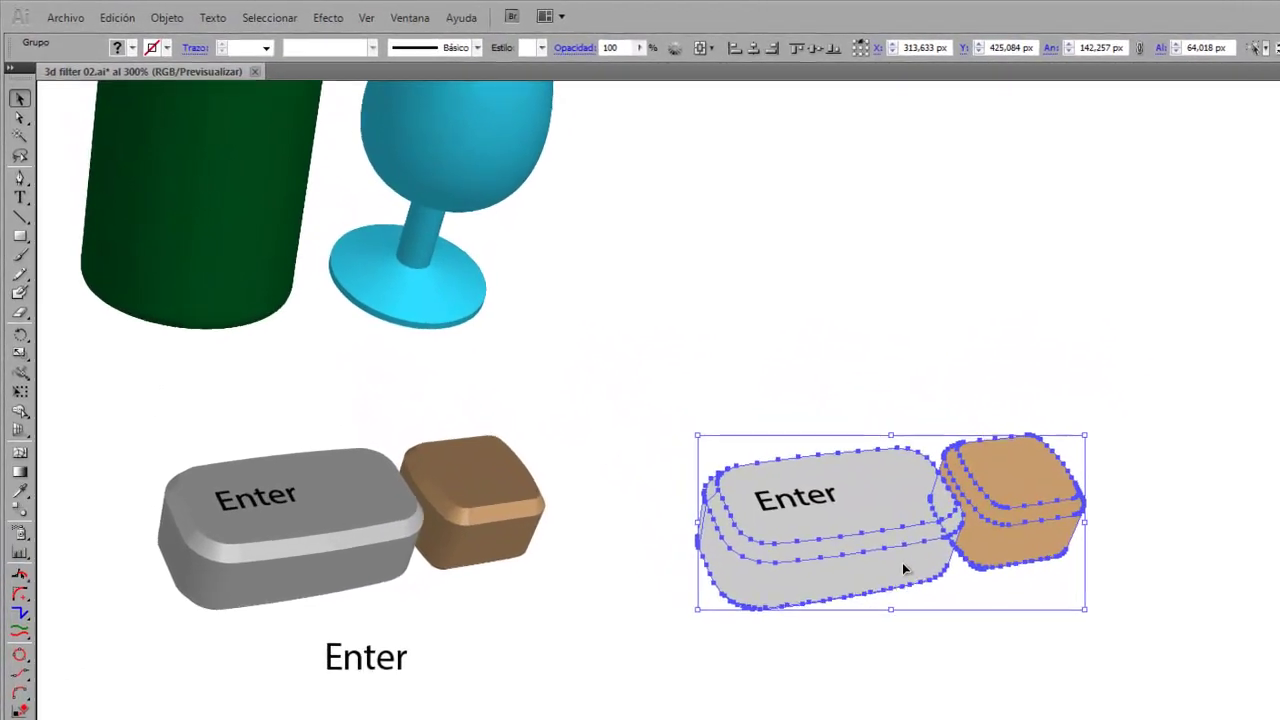
pyautogui.click(167, 18)
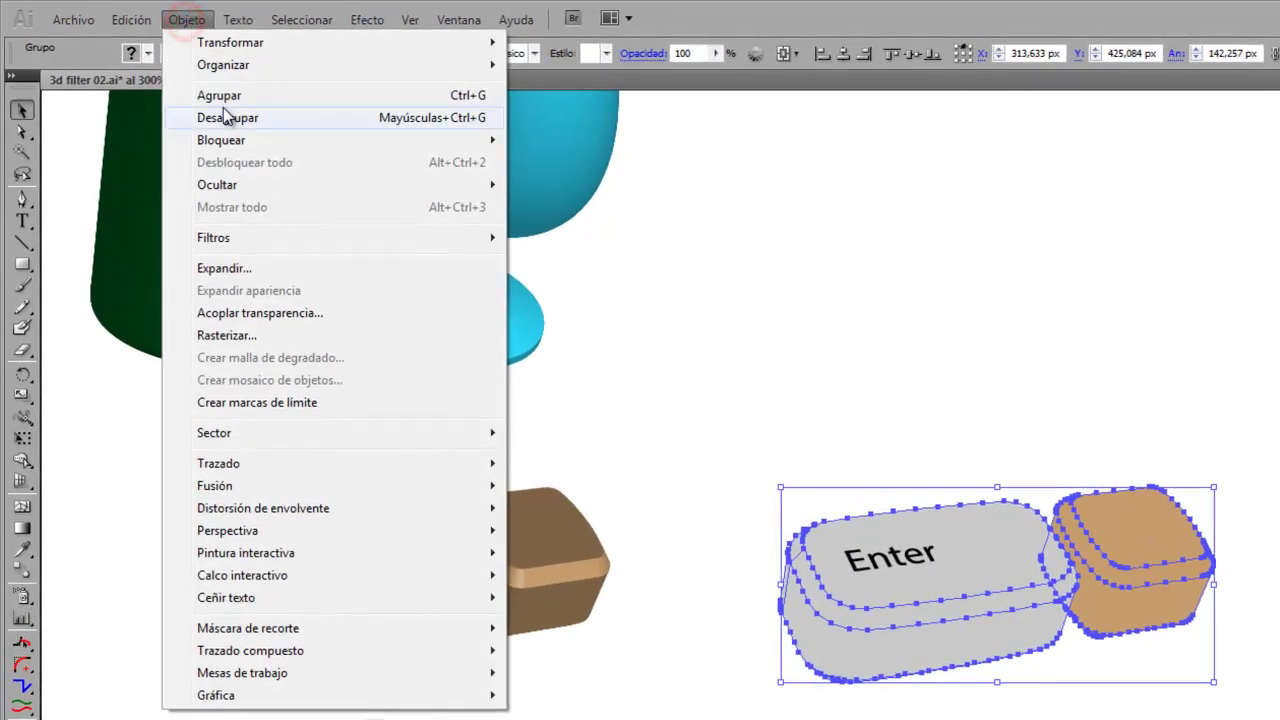
pyautogui.click(228, 118)
pyautogui.click(187, 19)
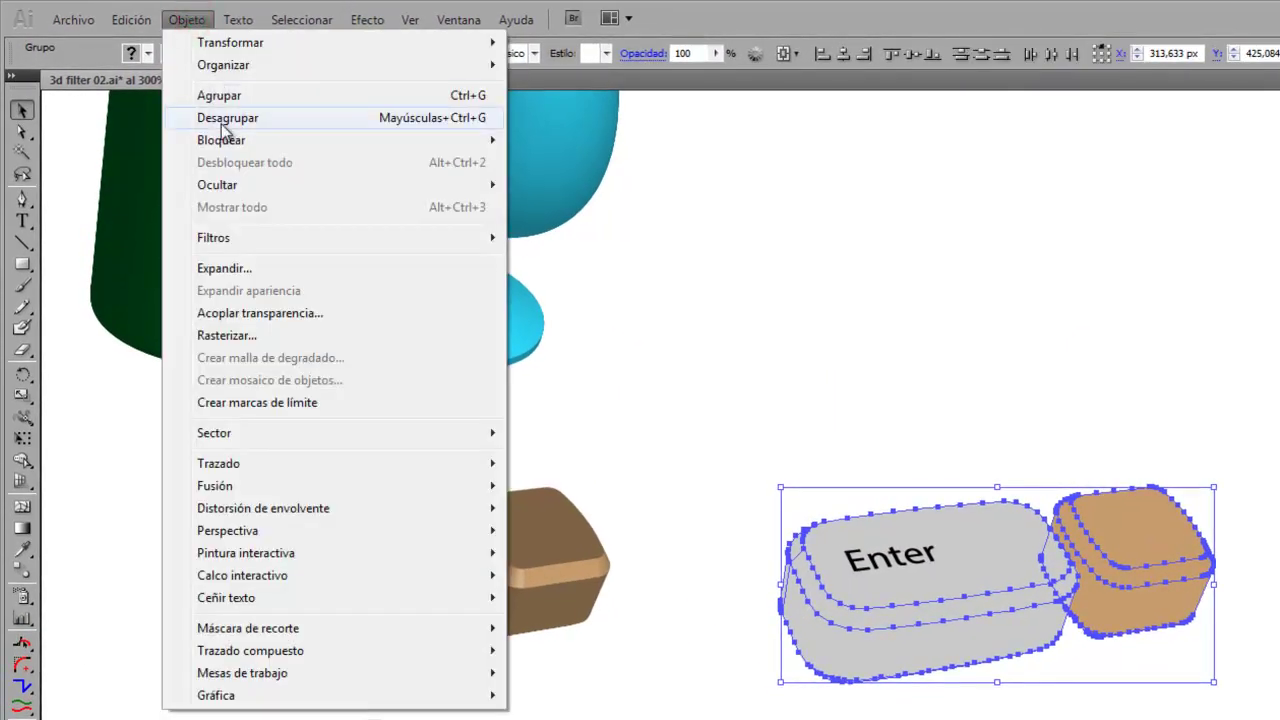
pyautogui.click(222, 120)
# Ungroup the remaining nested groups and apply default white fill with black stroke
pyautogui.click(187, 19)
pyautogui.click(218, 120)
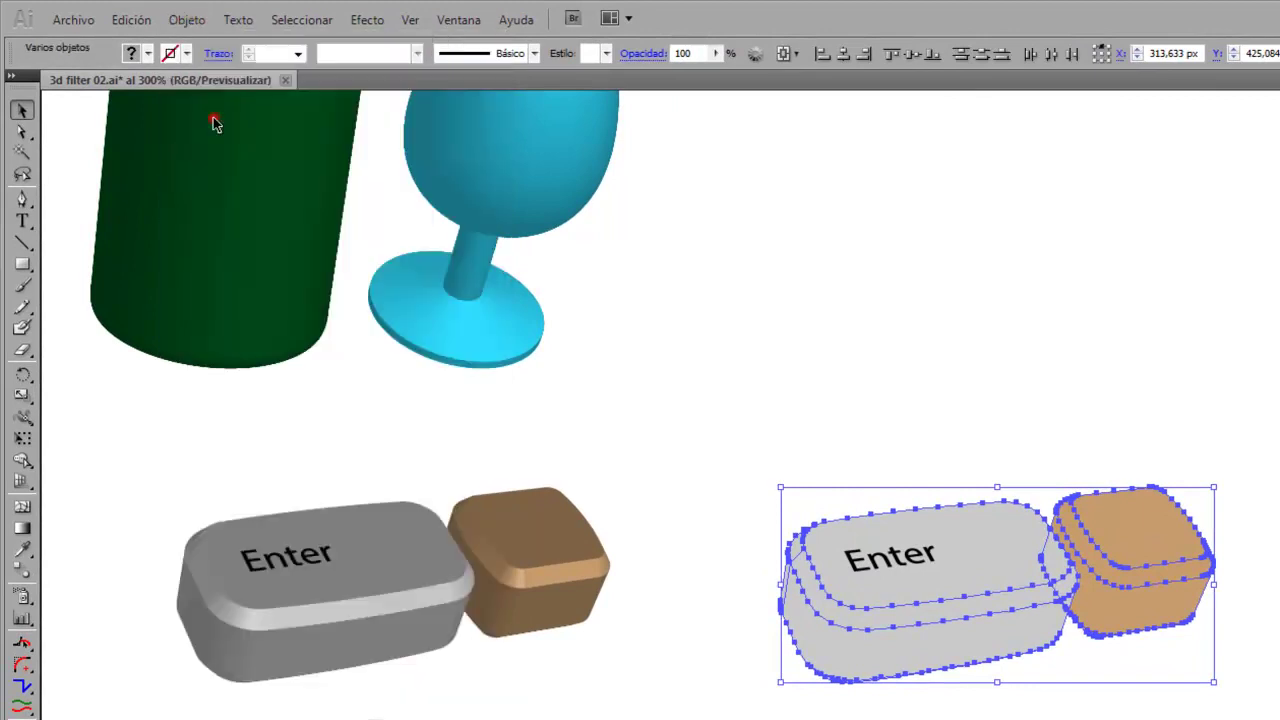
pyautogui.click(188, 20)
pyautogui.click(220, 119)
pyautogui.click(187, 19)
pyautogui.click(184, 19)
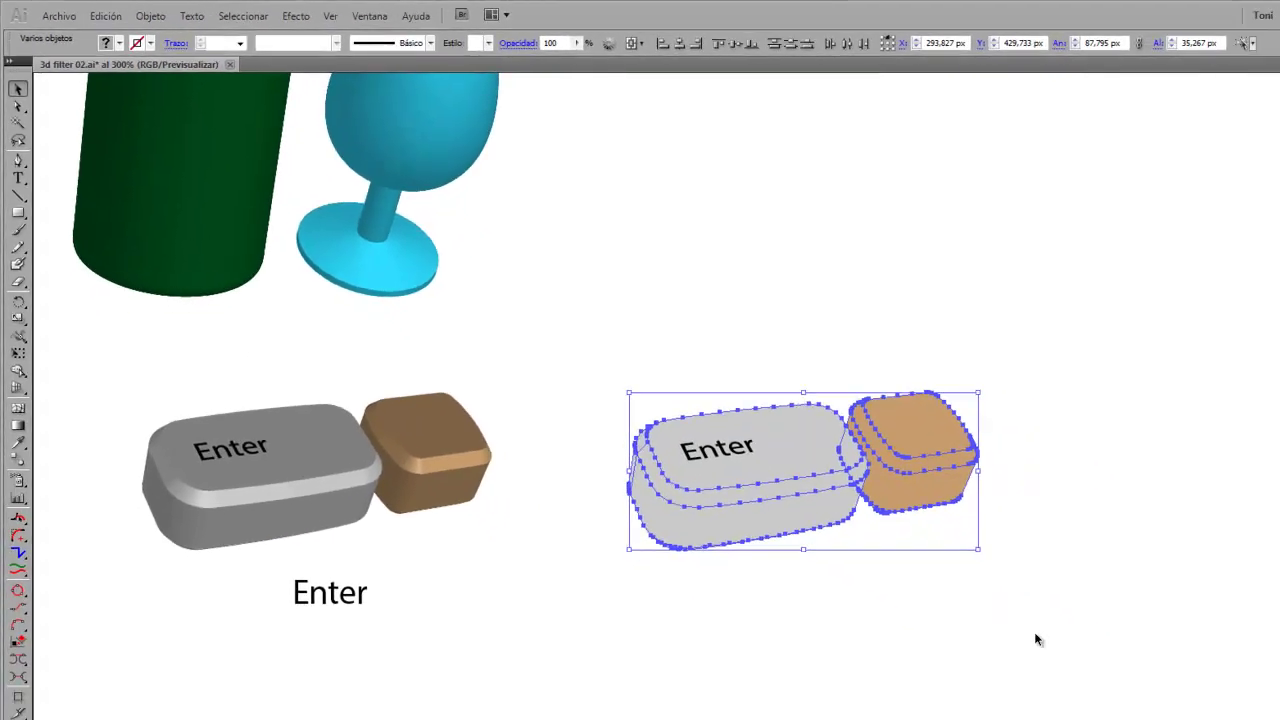
pyautogui.press('d')
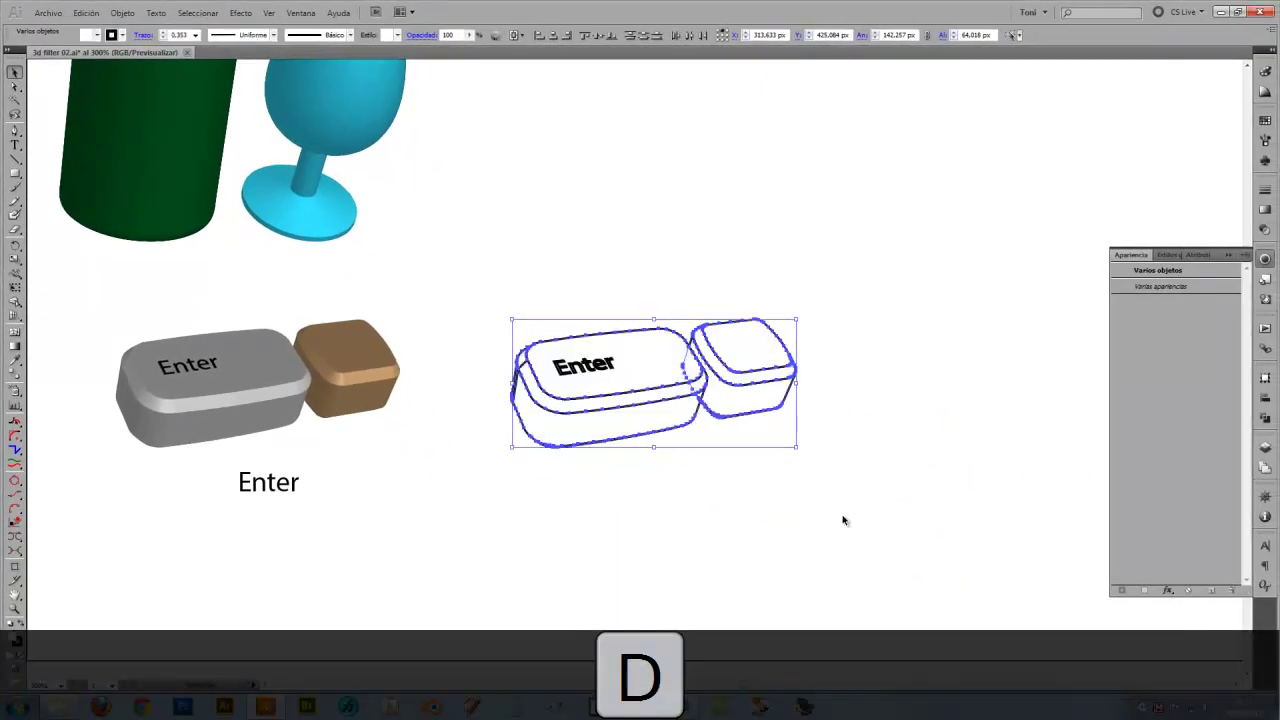
pyautogui.click(843, 516)
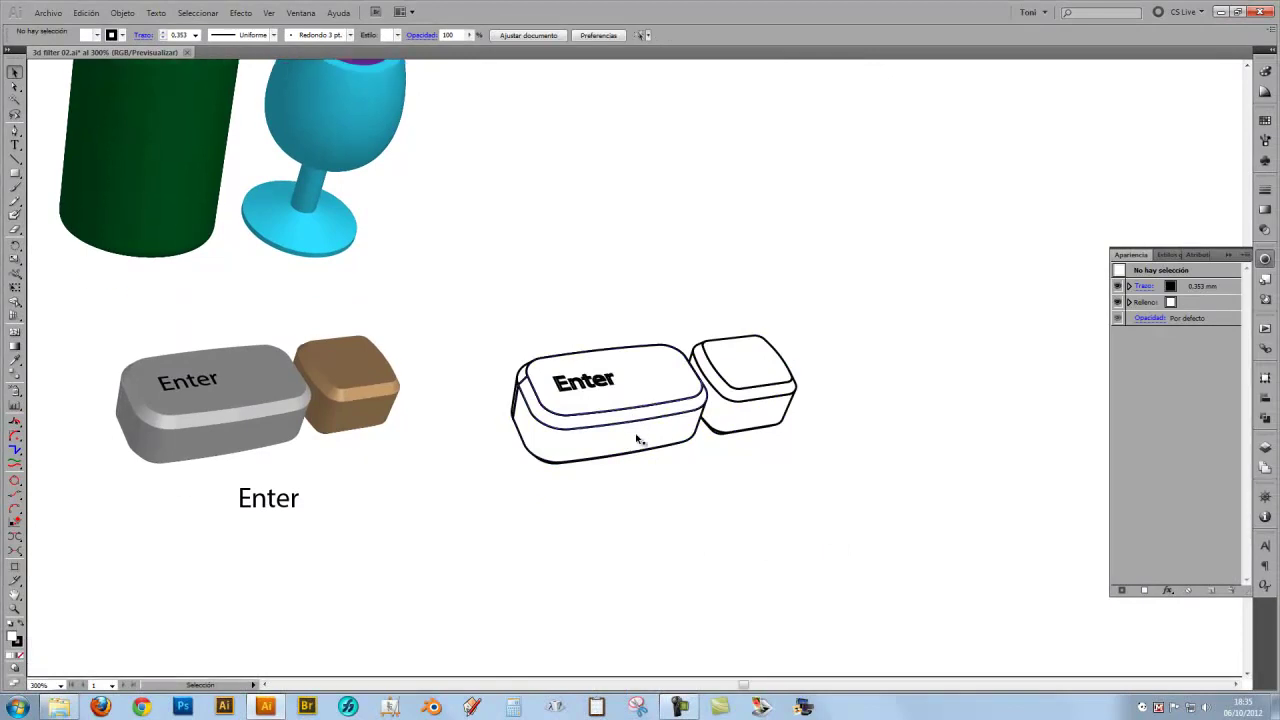
# Zoom in and inspect the Enter key outline and its inner band path
pyautogui.click(638, 407)
pyautogui.click(695, 488)
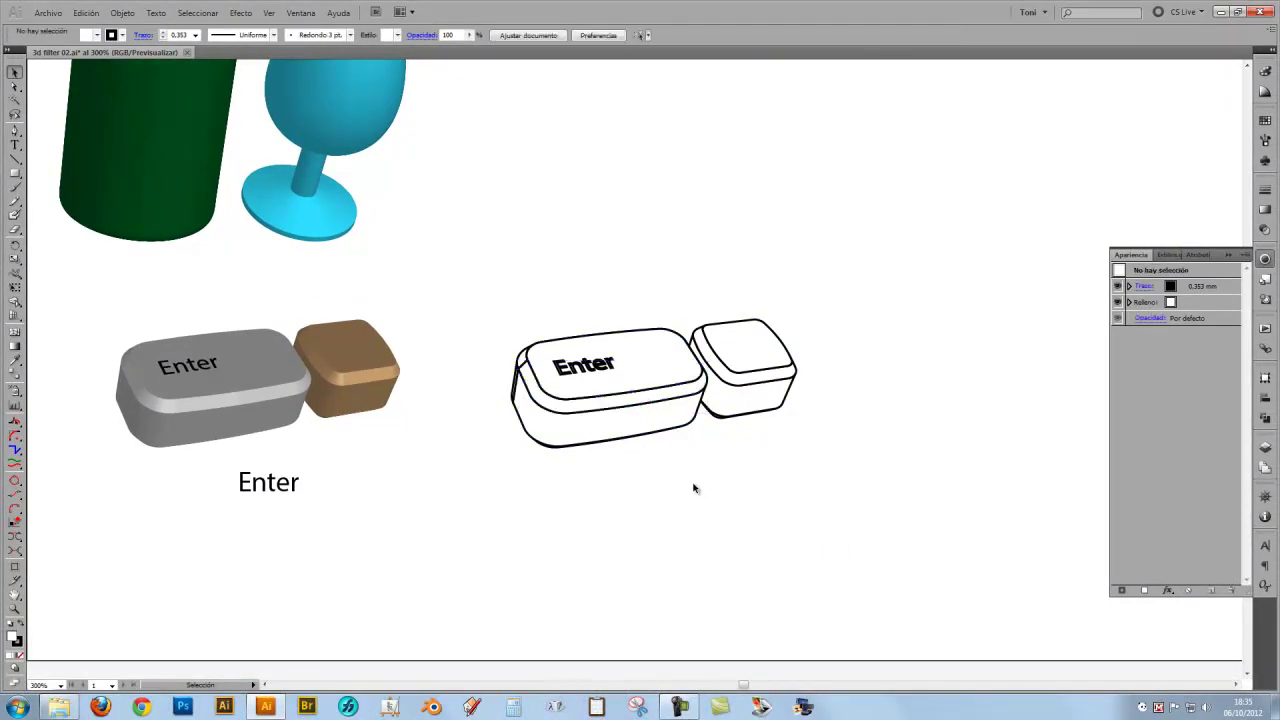
pyautogui.click(652, 386)
pyautogui.click(674, 449)
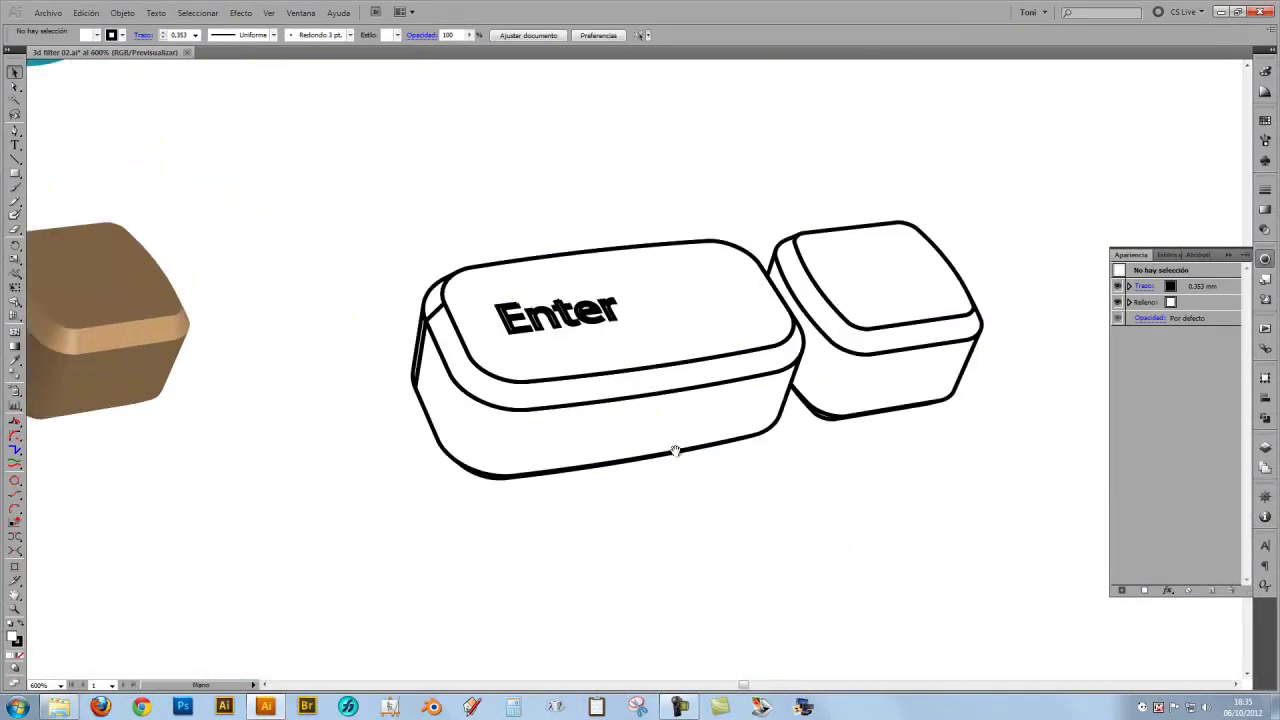
pyautogui.click(457, 423)
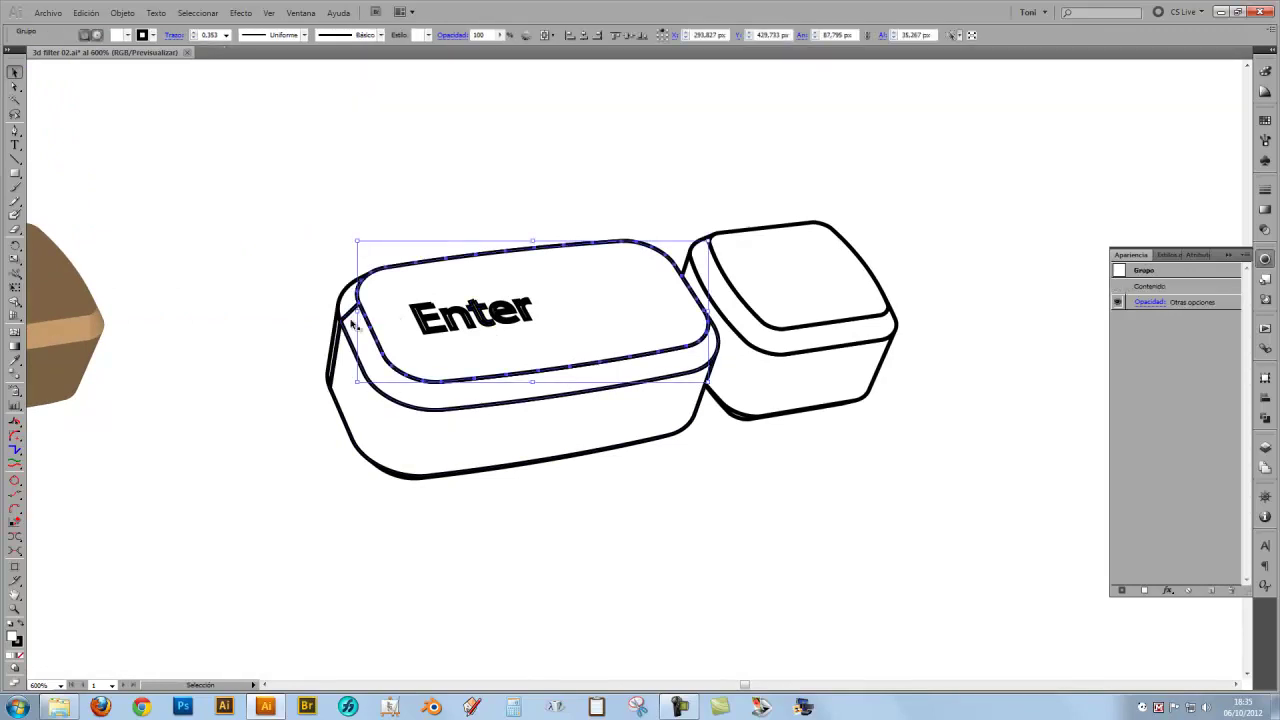
pyautogui.click(440, 408)
pyautogui.click(547, 539)
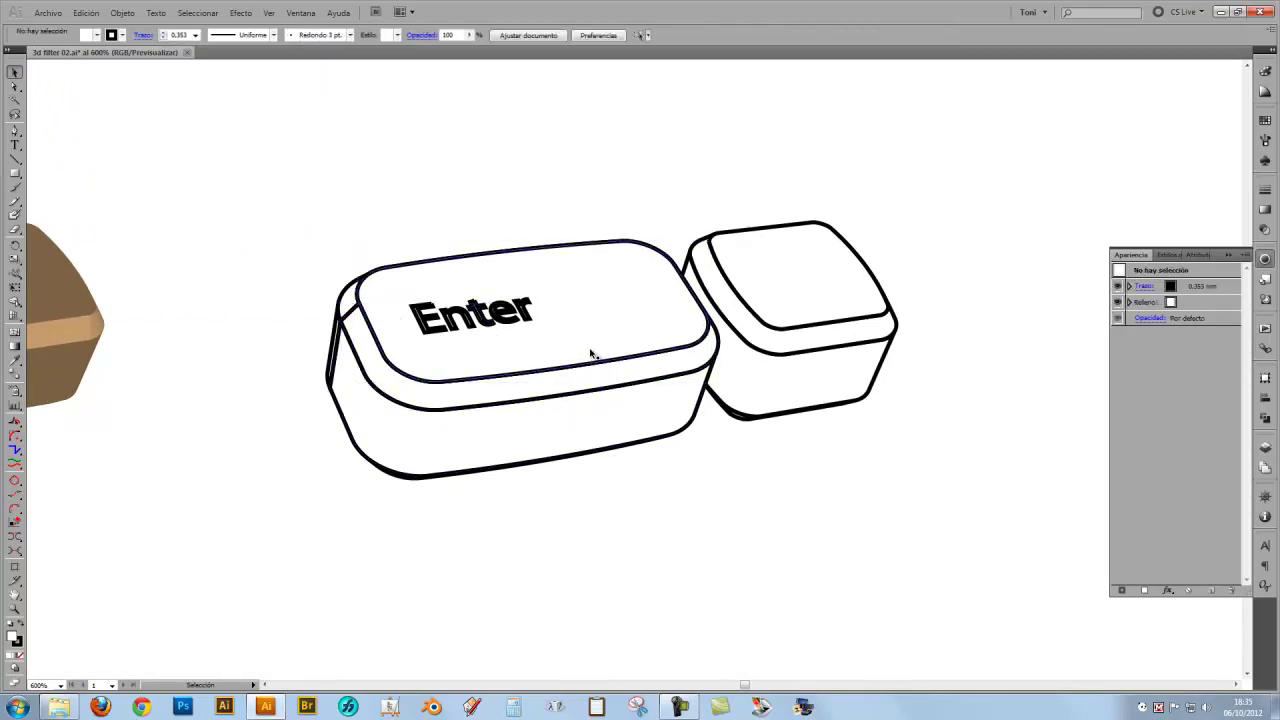
# Zoom back out and close the floating Apariencia panel
pyautogui.press('alt')
pyautogui.keyDown('alt'); pyautogui.click(558, 426); pyautogui.keyUp('alt')
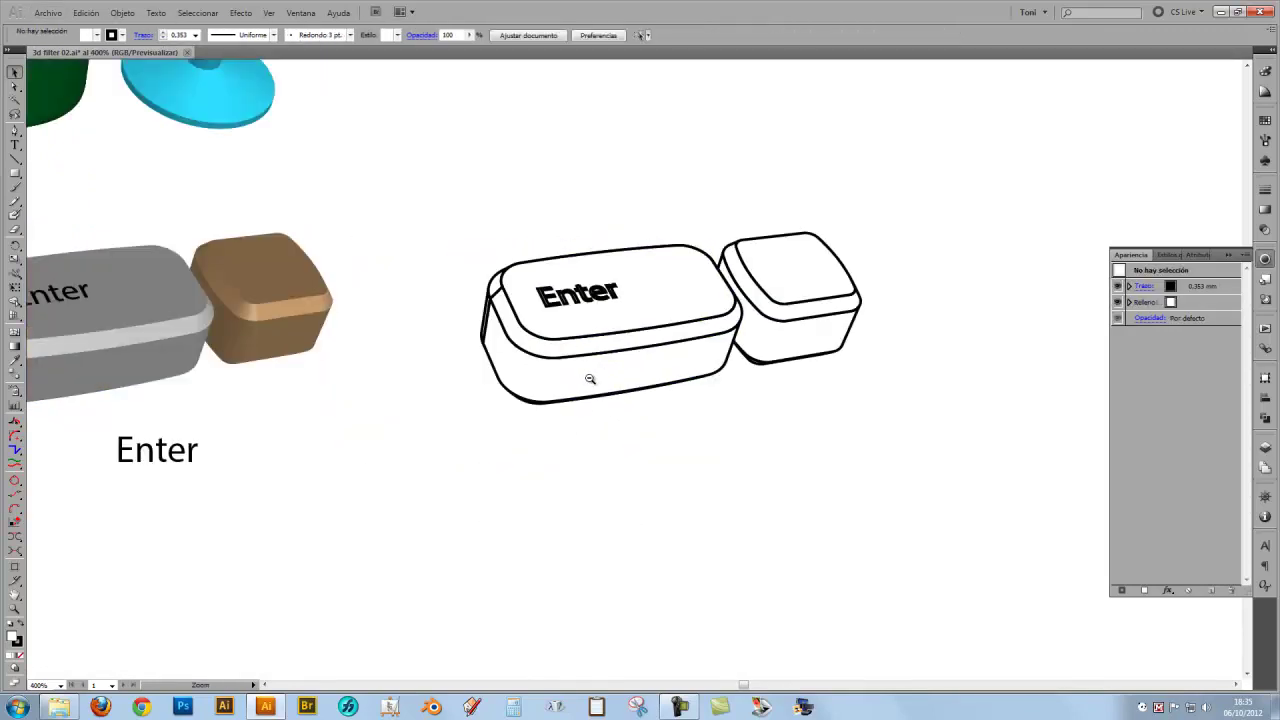
pyautogui.keyDown('alt'); pyautogui.click(615, 355); pyautogui.keyUp('alt')
pyautogui.keyDown('alt'); pyautogui.click(689, 371); pyautogui.keyUp('alt')
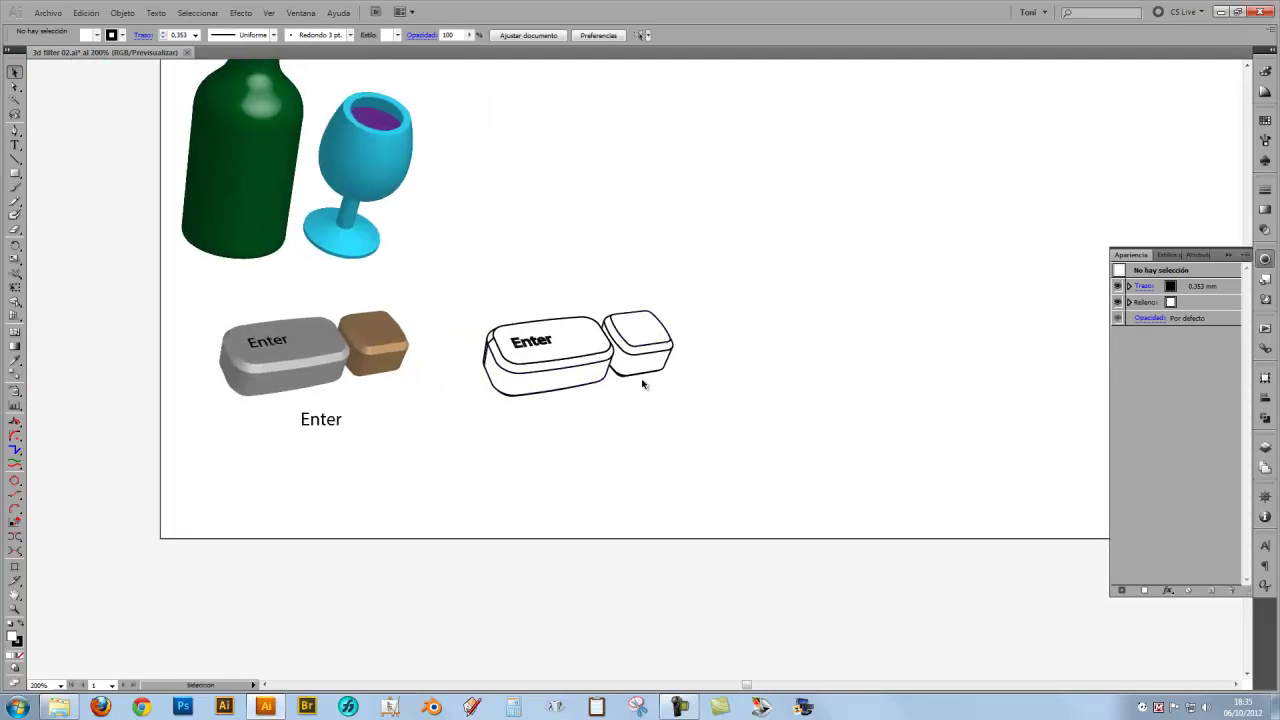
pyautogui.click(1229, 256)
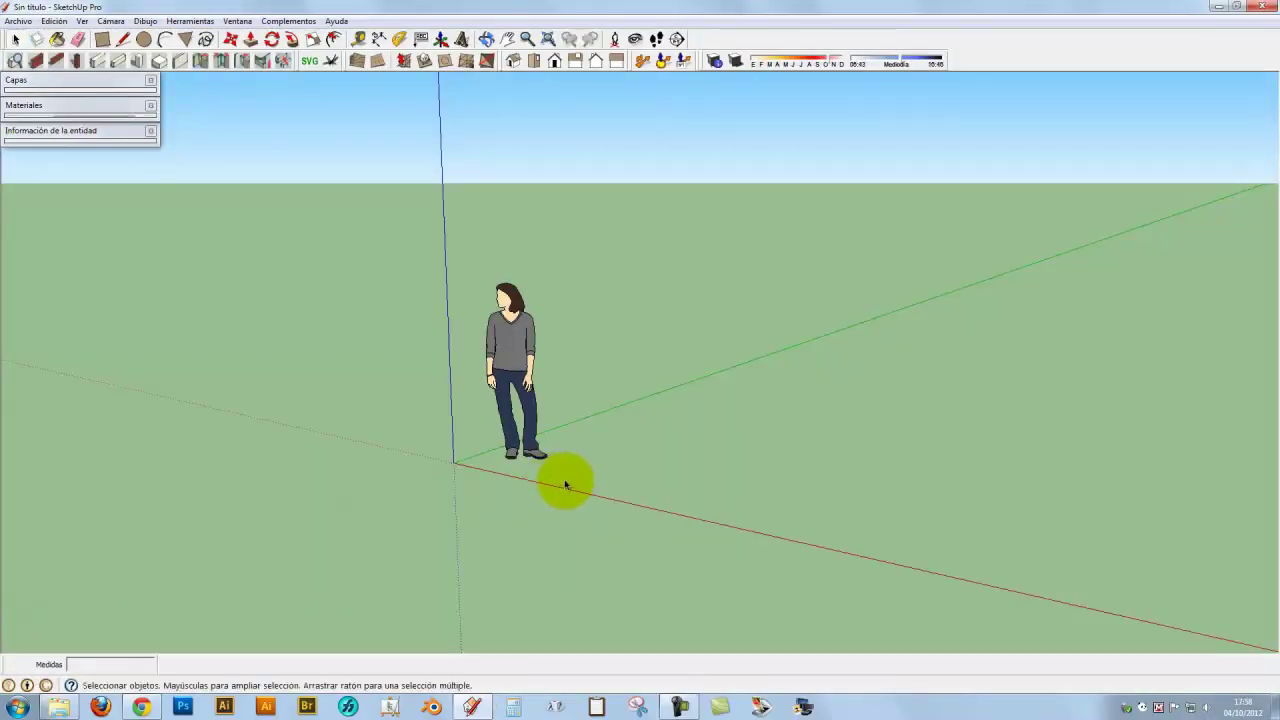
# Draw a ground rectangle beside the figure and Push/Pull it up into a box
pyautogui.moveTo(694, 440)
pyautogui.mouseDown()
pyautogui.moveTo(480, 480)
pyautogui.moveTo(337, 451)
pyautogui.moveTo(574, 464)
pyautogui.mouseUp()
pyautogui.click(102, 39)
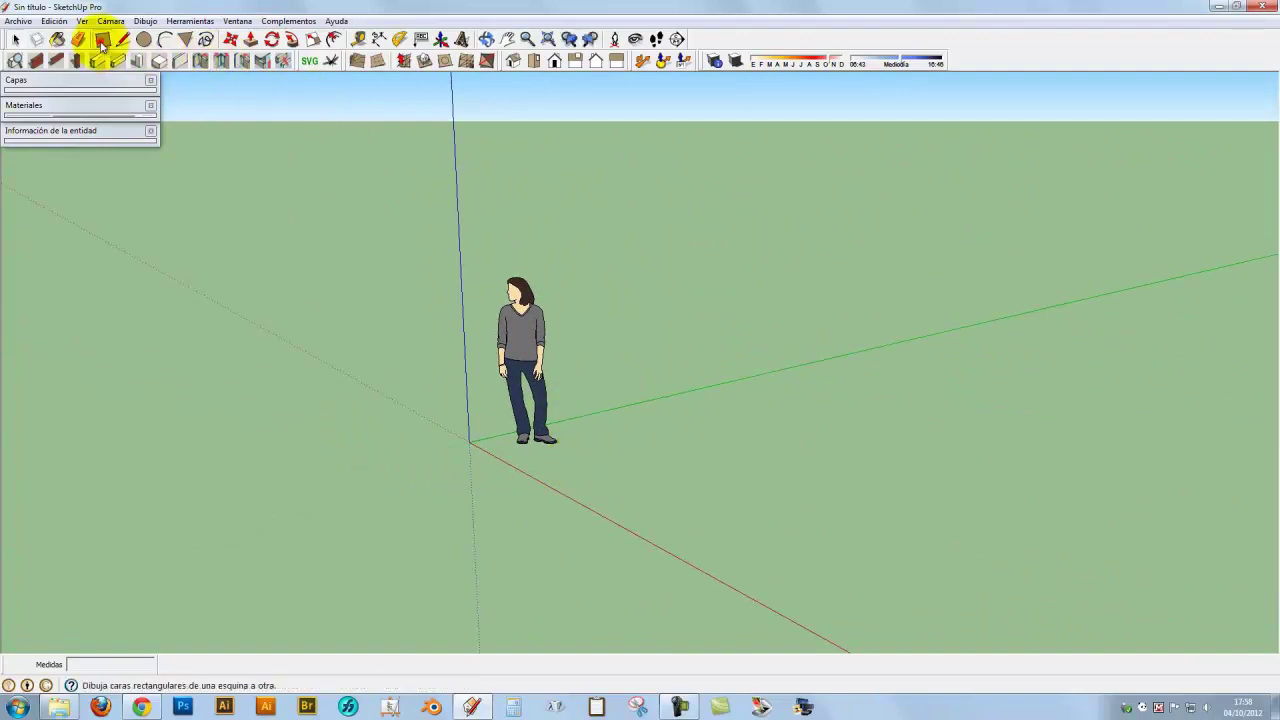
pyautogui.click(597, 435)
pyautogui.click(966, 444)
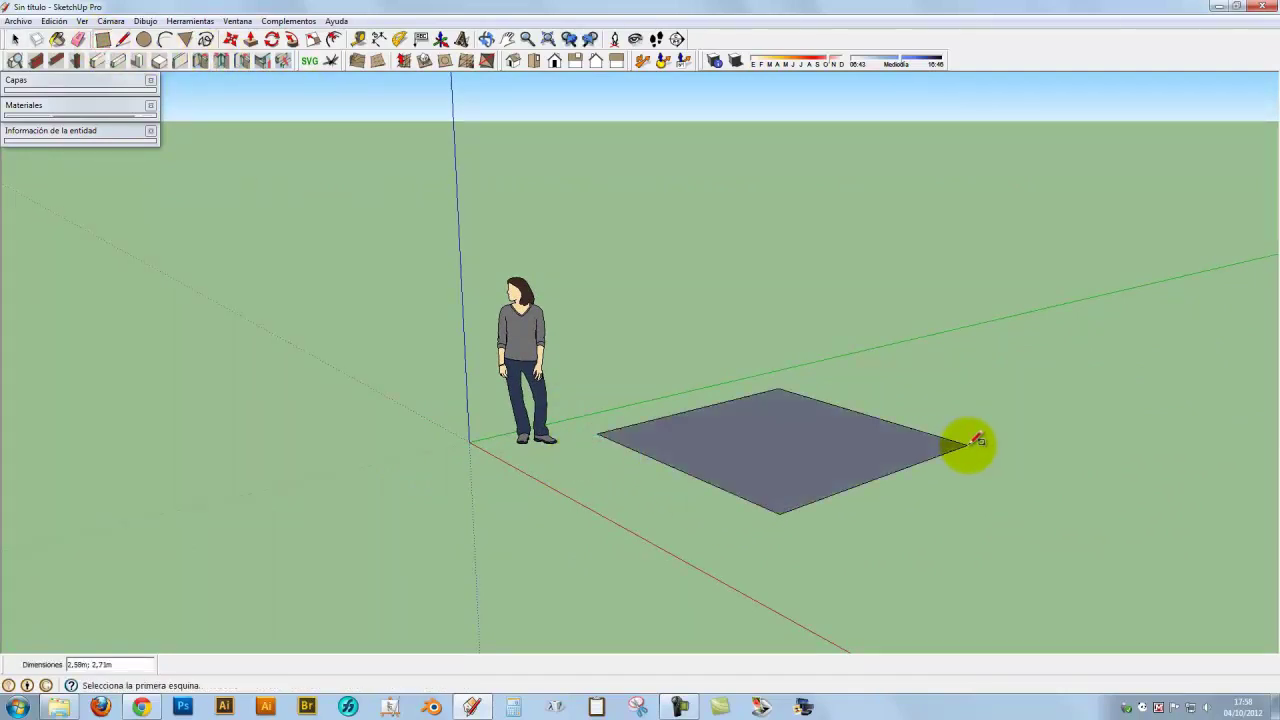
pyautogui.click(250, 39)
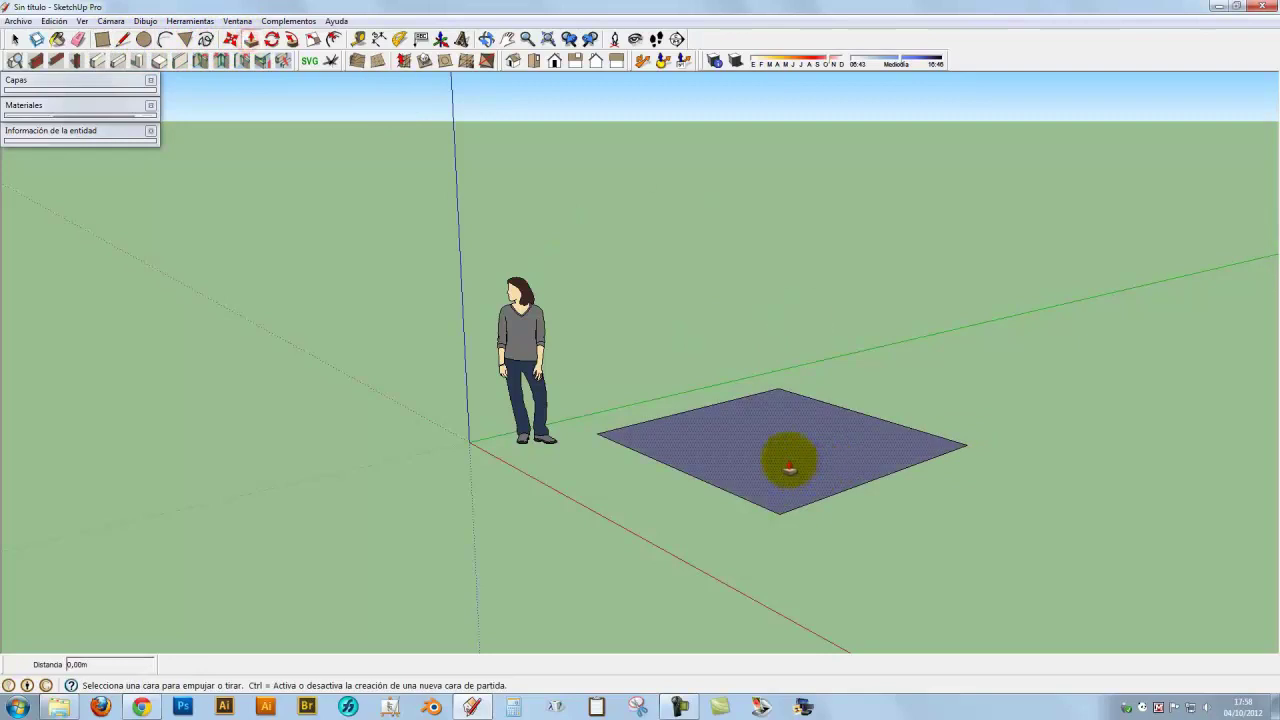
pyautogui.moveTo(787, 457); pyautogui.dragTo(791, 347)
pyautogui.click(791, 347)
# Draw a line between the top edges' midpoints and raise it to form a gable ridge
pyautogui.click(123, 39)
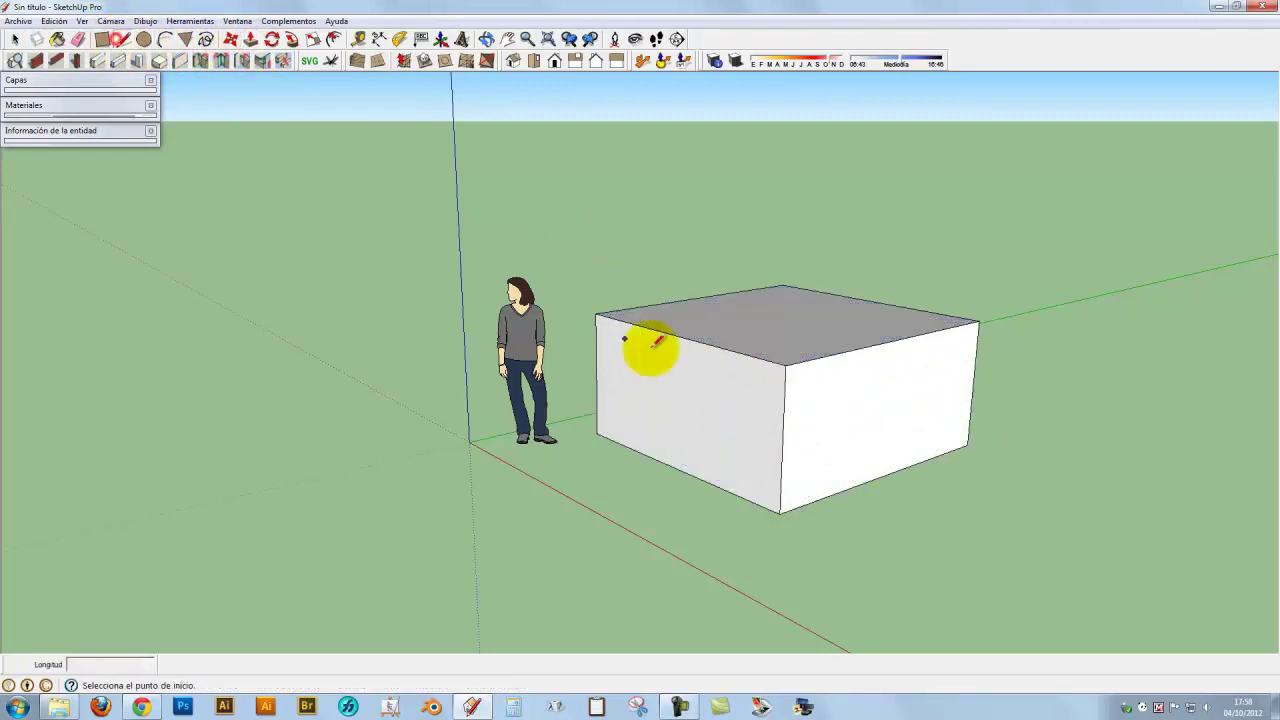
pyautogui.click(698, 297)
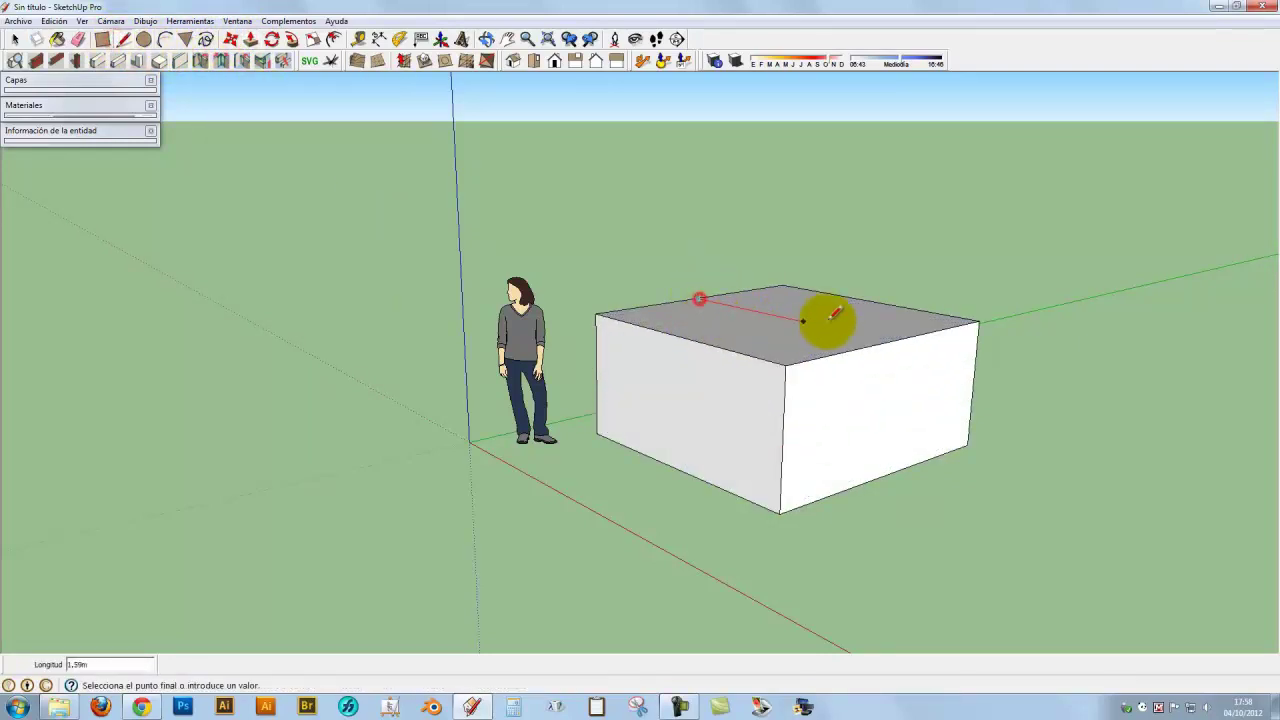
pyautogui.click(893, 338)
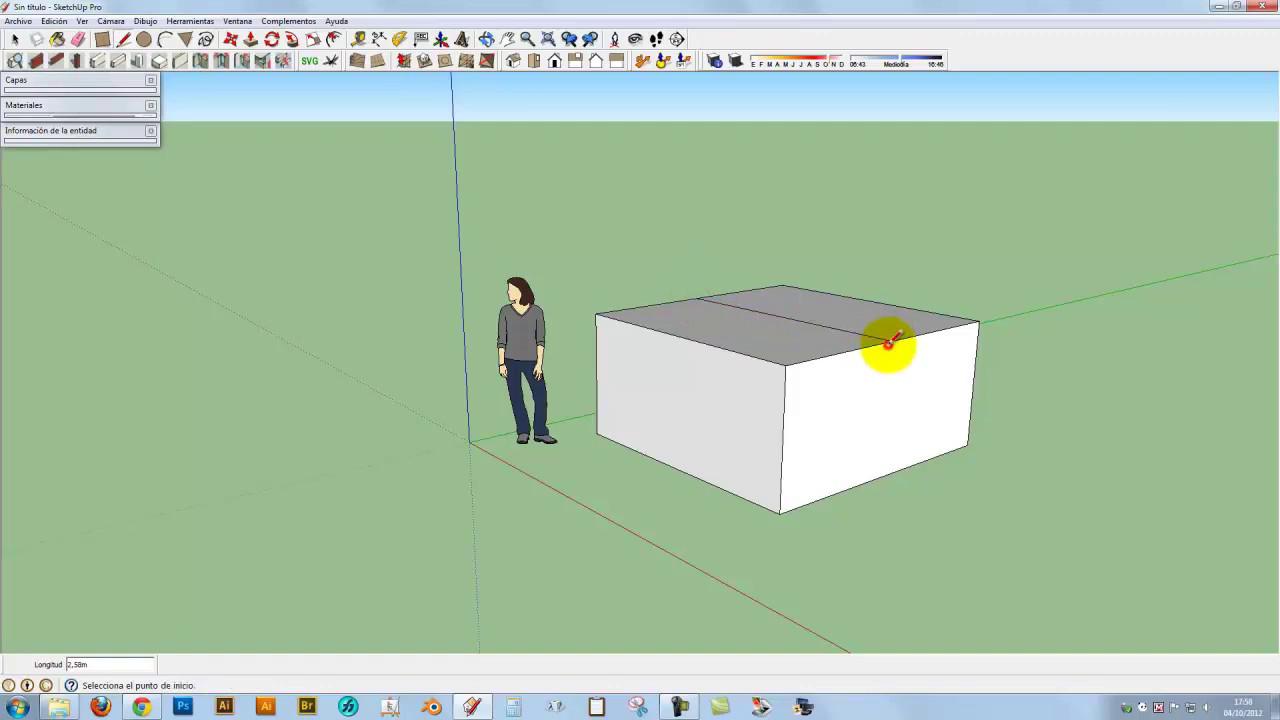
pyautogui.click(229, 39)
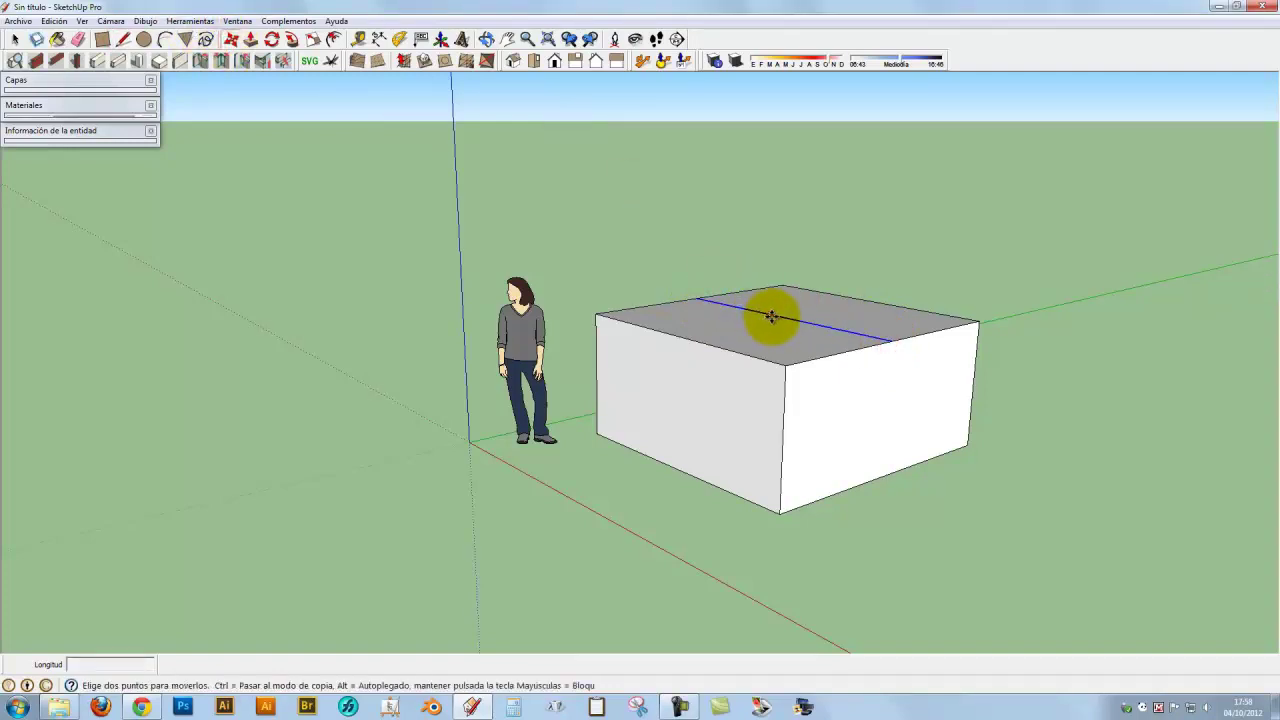
pyautogui.click(768, 318)
pyautogui.click(774, 248)
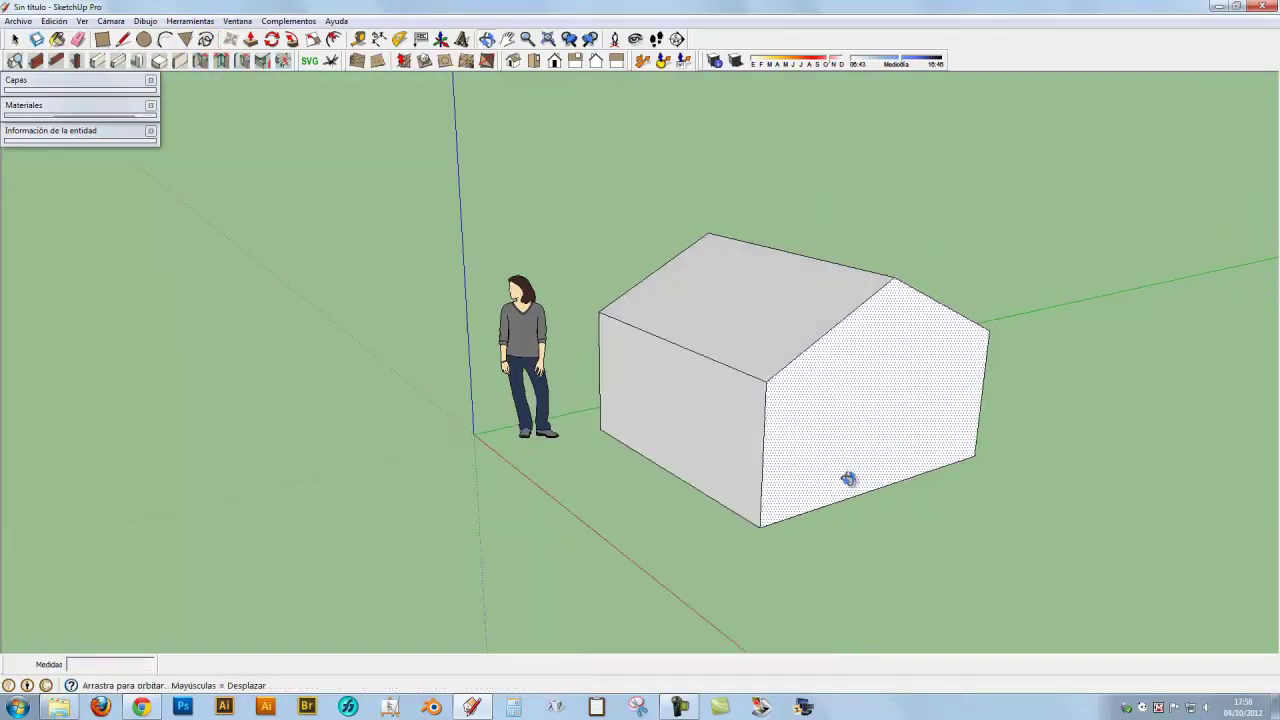
pyautogui.moveTo(846, 480)
pyautogui.mouseDown()
pyautogui.moveTo(566, 555)
pyautogui.moveTo(51, 363)
pyautogui.moveTo(97, 529)
pyautogui.mouseUp()
# Orbit and zoom around the gabled house to inspect it from several angles
pyautogui.click(17, 40)
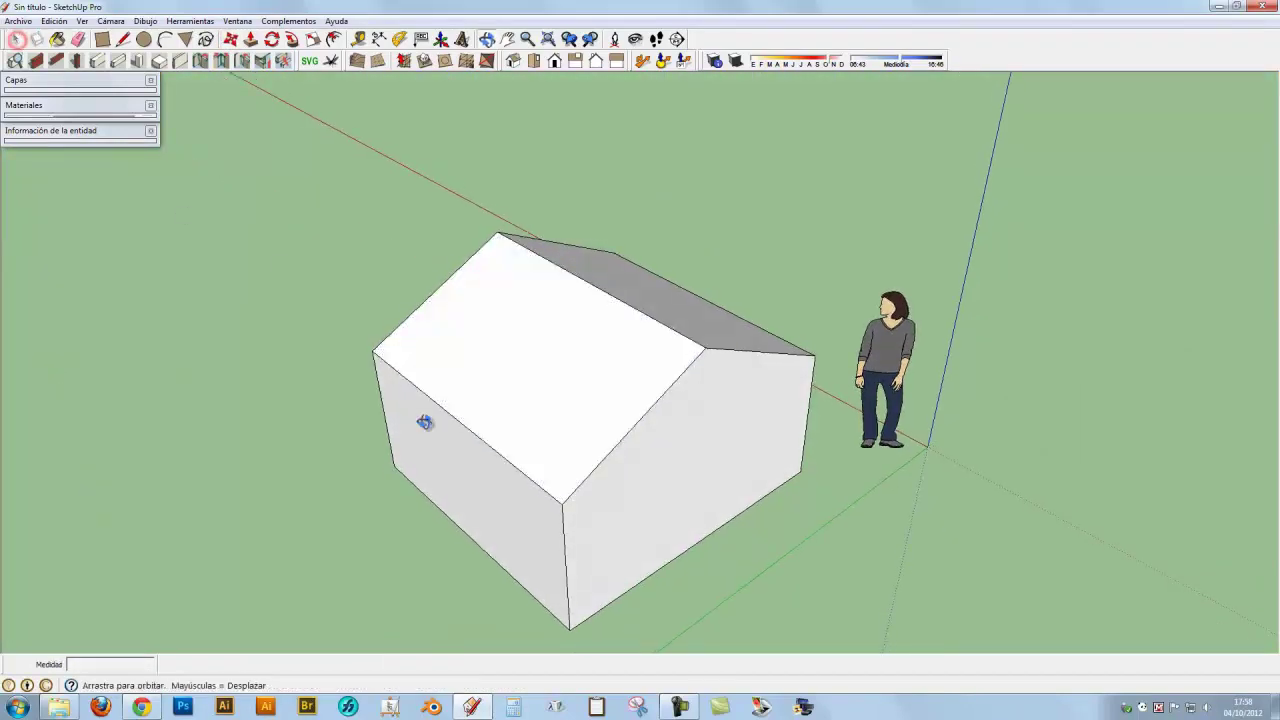
pyautogui.moveTo(426, 423); pyautogui.dragTo(612, 425)
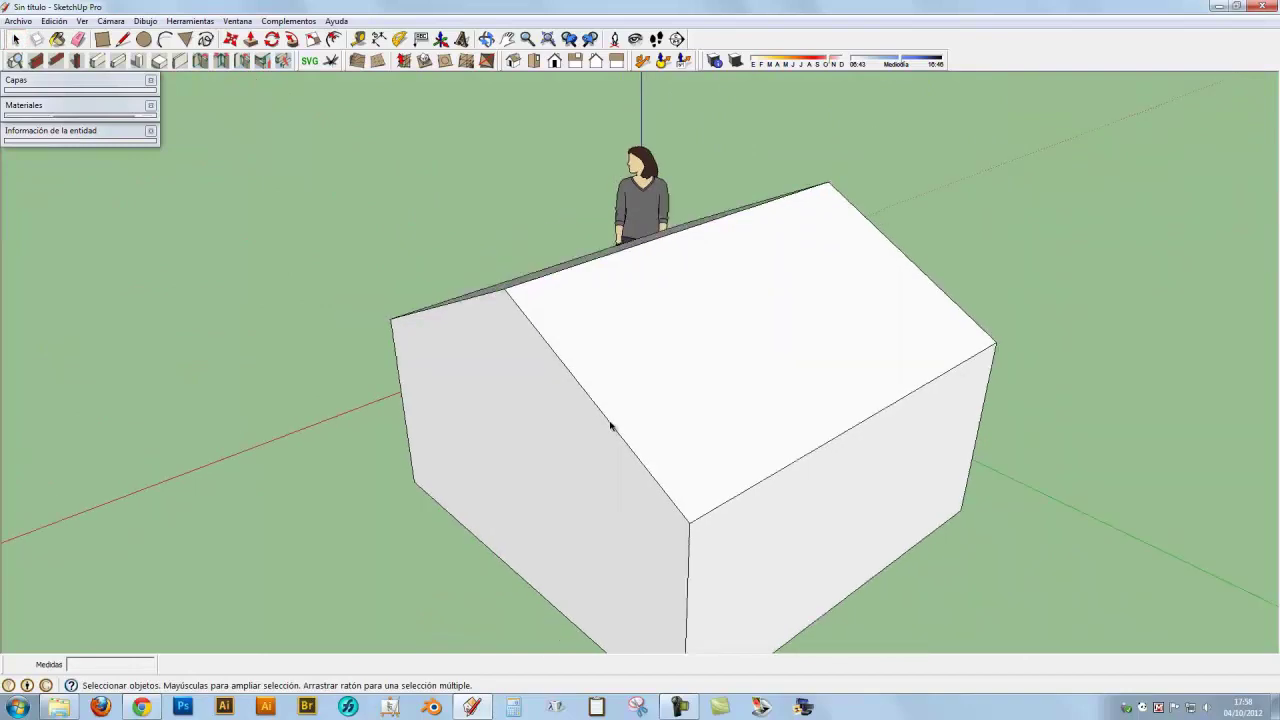
pyautogui.moveTo(612, 425)
pyautogui.mouseDown()
pyautogui.moveTo(944, 432)
pyautogui.moveTo(494, 391)
pyautogui.moveTo(531, 451)
pyautogui.moveTo(424, 426)
pyautogui.moveTo(380, 437)
pyautogui.moveTo(332, 395)
pyautogui.moveTo(317, 360)
pyautogui.moveTo(300, 460)
pyautogui.mouseUp()
pyautogui.press('space')
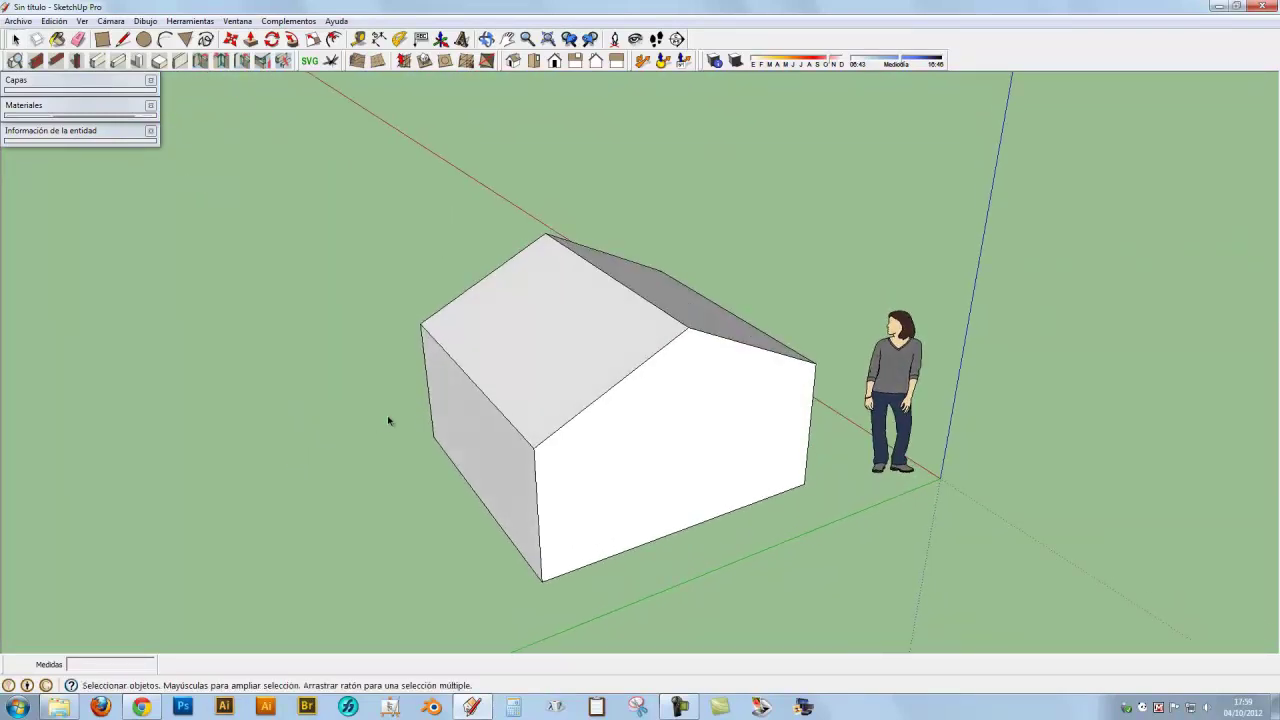
pyautogui.press('o')
pyautogui.moveTo(414, 428)
pyautogui.mouseDown()
pyautogui.moveTo(288, 434)
pyautogui.moveTo(661, 462)
pyautogui.moveTo(457, 477)
pyautogui.mouseUp()
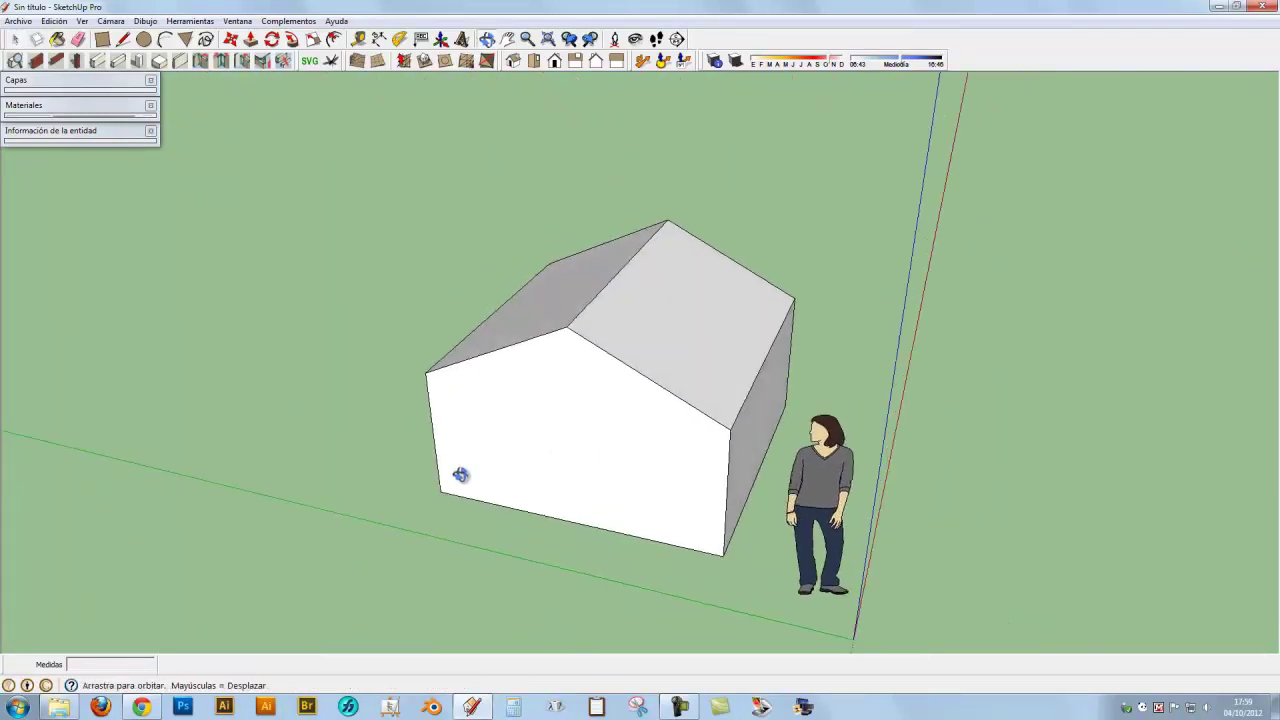
pyautogui.moveTo(606, 457)
pyautogui.mouseDown()
pyautogui.moveTo(537, 423)
pyautogui.moveTo(534, 480)
pyautogui.moveTo(669, 497)
pyautogui.moveTo(773, 471)
pyautogui.moveTo(577, 509)
pyautogui.moveTo(597, 474)
pyautogui.moveTo(600, 523)
pyautogui.moveTo(590, 502)
pyautogui.moveTo(620, 451)
pyautogui.moveTo(577, 480)
pyautogui.moveTo(543, 449)
pyautogui.moveTo(771, 445)
pyautogui.moveTo(943, 343)
pyautogui.mouseUp()
pyautogui.press('space')
pyautogui.press('o')
pyautogui.press('space')
pyautogui.press('o')
pyautogui.press('space')
pyautogui.press('o')
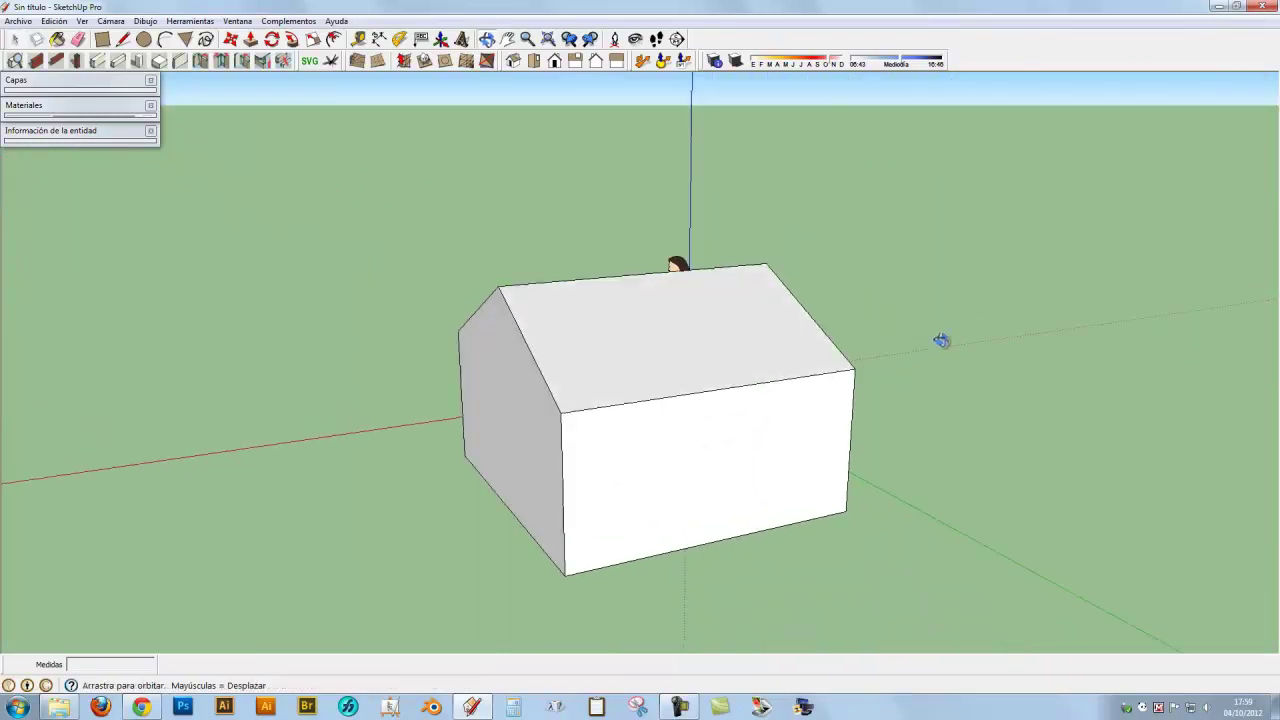
pyautogui.press('space')
pyautogui.press('o')
pyautogui.moveTo(571, 480)
pyautogui.mouseDown()
pyautogui.moveTo(729, 557)
pyautogui.moveTo(609, 551)
pyautogui.moveTo(294, 479)
pyautogui.moveTo(457, 414)
pyautogui.moveTo(466, 451)
pyautogui.moveTo(504, 455)
pyautogui.mouseUp()
pyautogui.press('space')
pyautogui.press('o')
pyautogui.press('space')
pyautogui.press('o')
pyautogui.press('space')
pyautogui.scroll(2, 594, 366)
pyautogui.scroll(2, 594, 364)
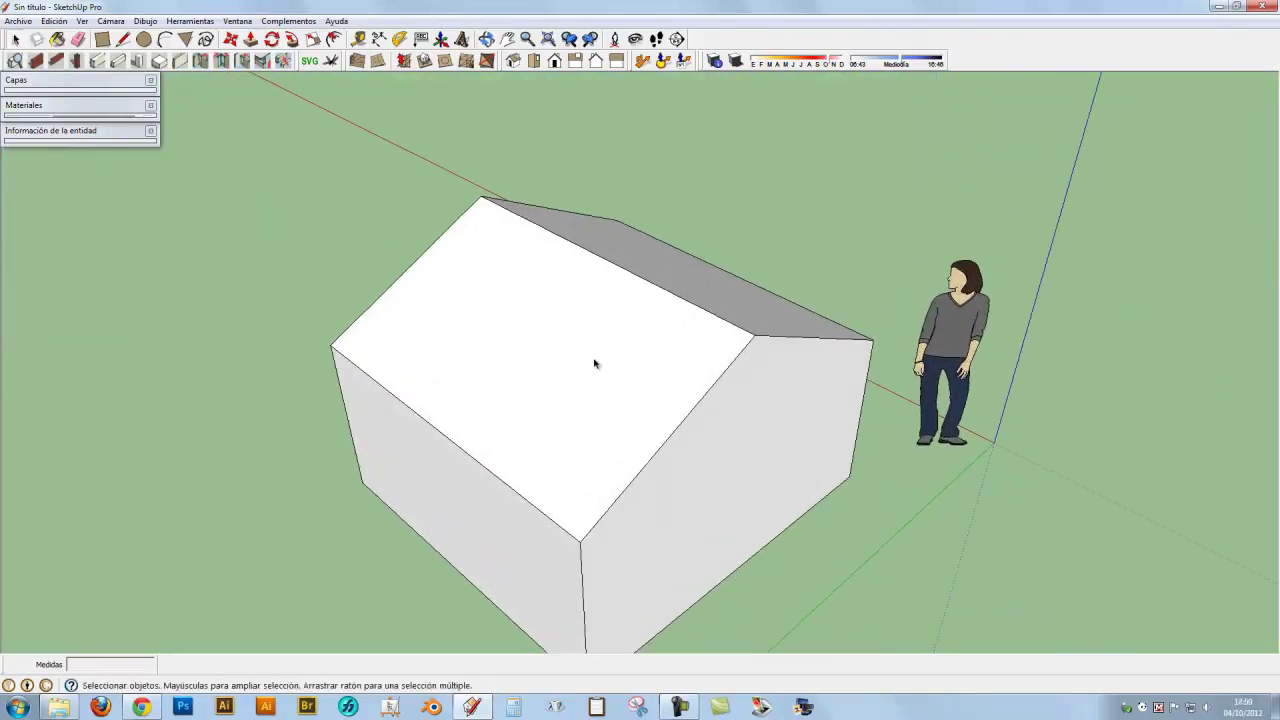
pyautogui.moveTo(620, 410)
pyautogui.mouseDown()
pyautogui.moveTo(400, 329)
pyautogui.moveTo(409, 389)
pyautogui.moveTo(607, 390)
pyautogui.moveTo(534, 374)
pyautogui.mouseUp()
pyautogui.scroll(-1, 598, 387)
pyautogui.moveTo(629, 408)
pyautogui.mouseDown()
pyautogui.moveTo(638, 440)
pyautogui.moveTo(429, 286)
pyautogui.moveTo(257, 403)
pyautogui.moveTo(257, 440)
pyautogui.moveTo(279, 409)
pyautogui.moveTo(637, 429)
pyautogui.mouseUp()
pyautogui.scroll(2, 637, 429)
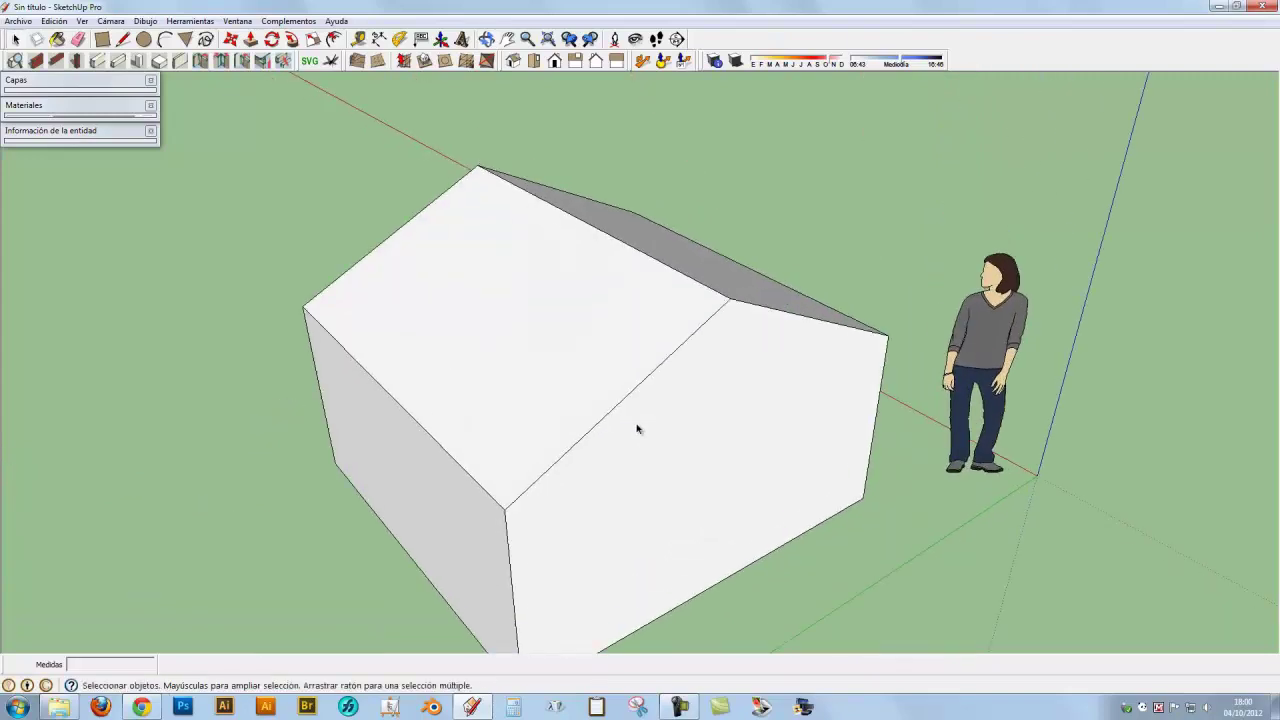
# Close SketchUp, answer its save prompt, and return Chrome to the 'untextured house' results
pyautogui.click(1262, 6)
pyautogui.click(645, 383)
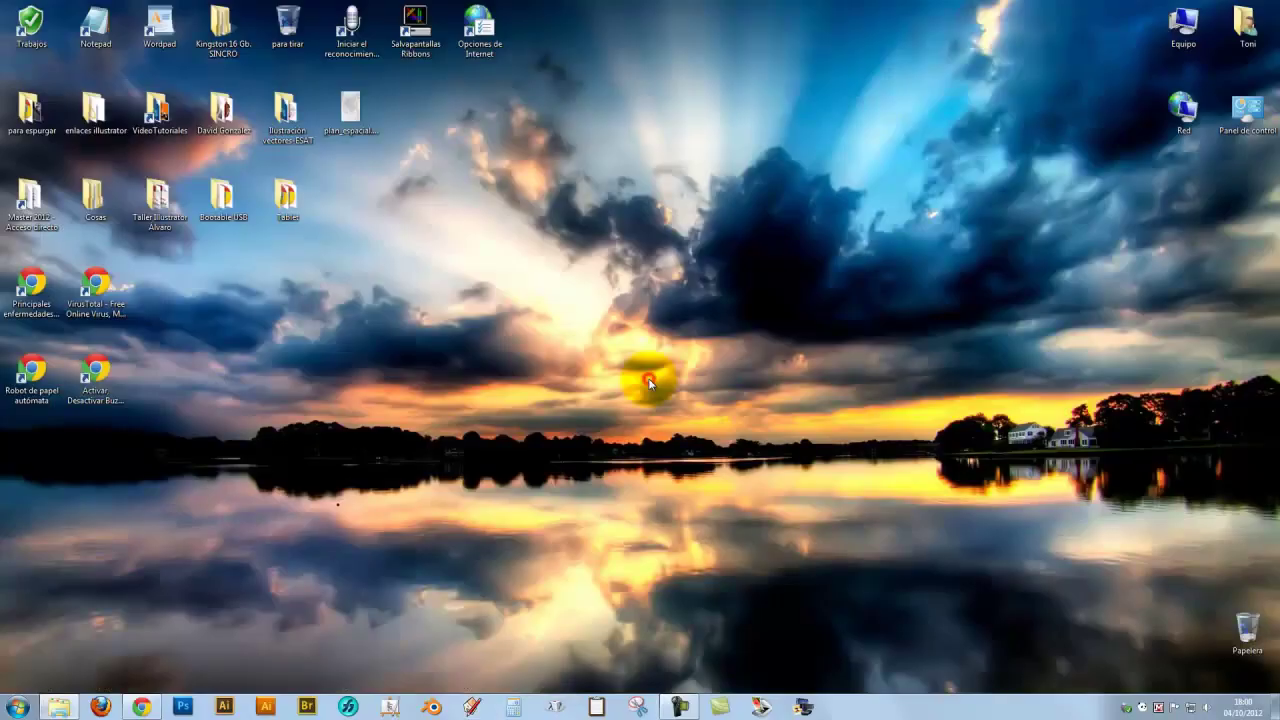
pyautogui.click(139, 707)
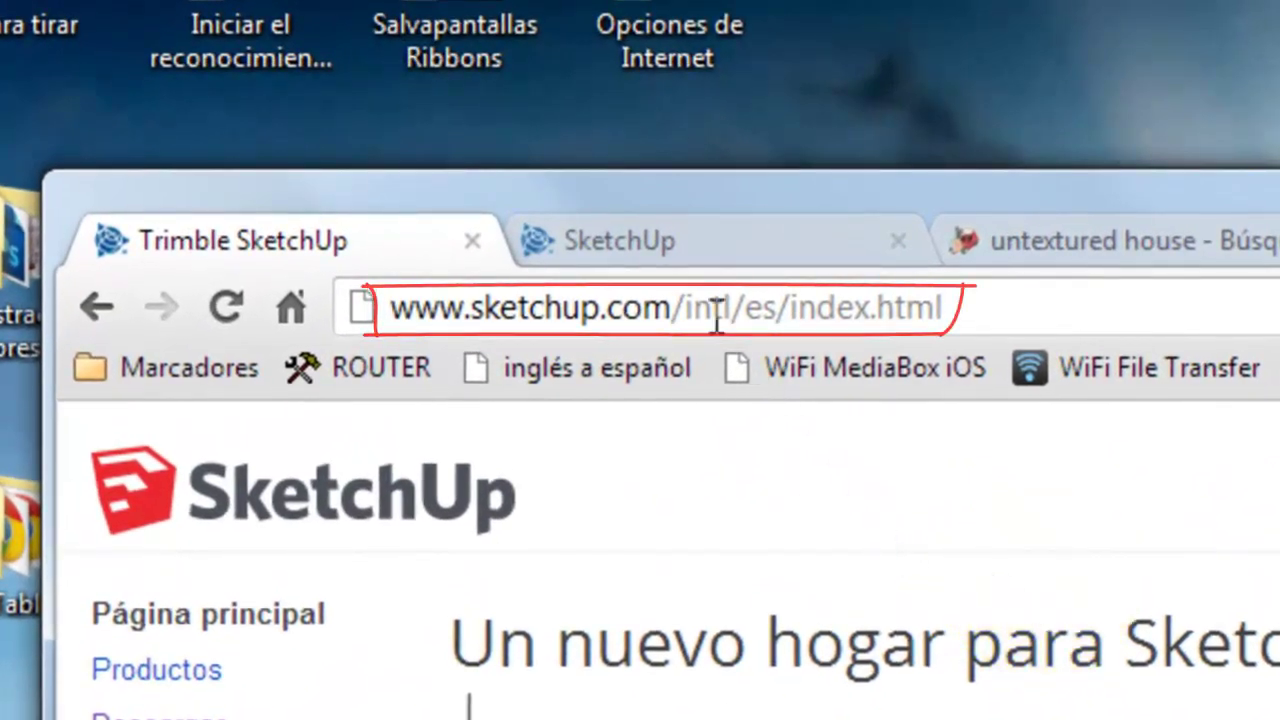
pyautogui.click(686, 250)
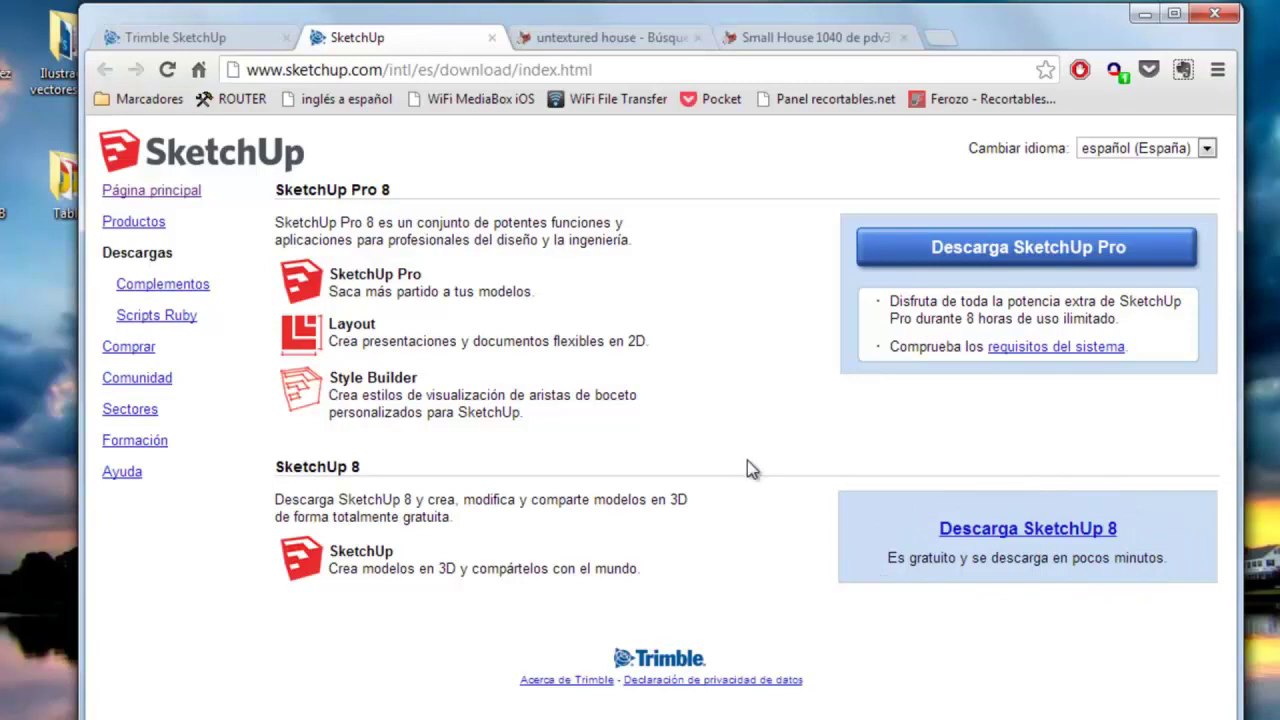
pyautogui.click(605, 38)
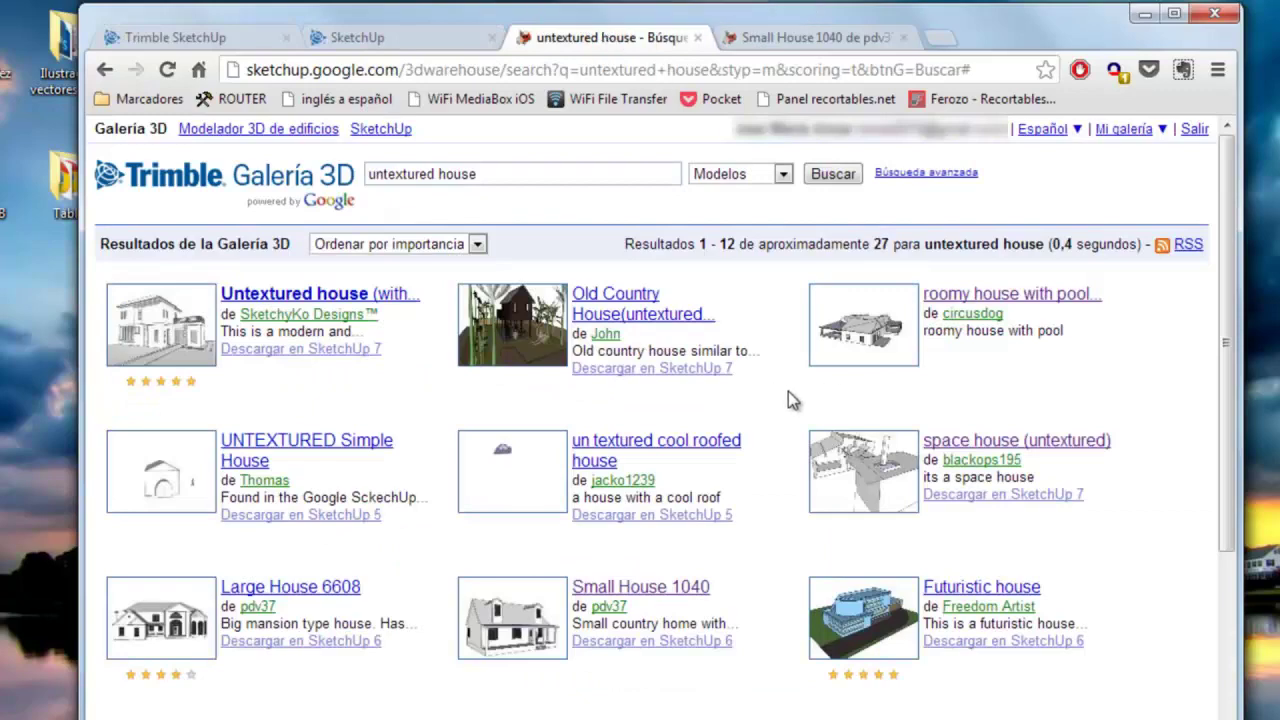
# Scroll through the 'untextured house' 3D Warehouse search results
pyautogui.scroll(-3, 793, 400)
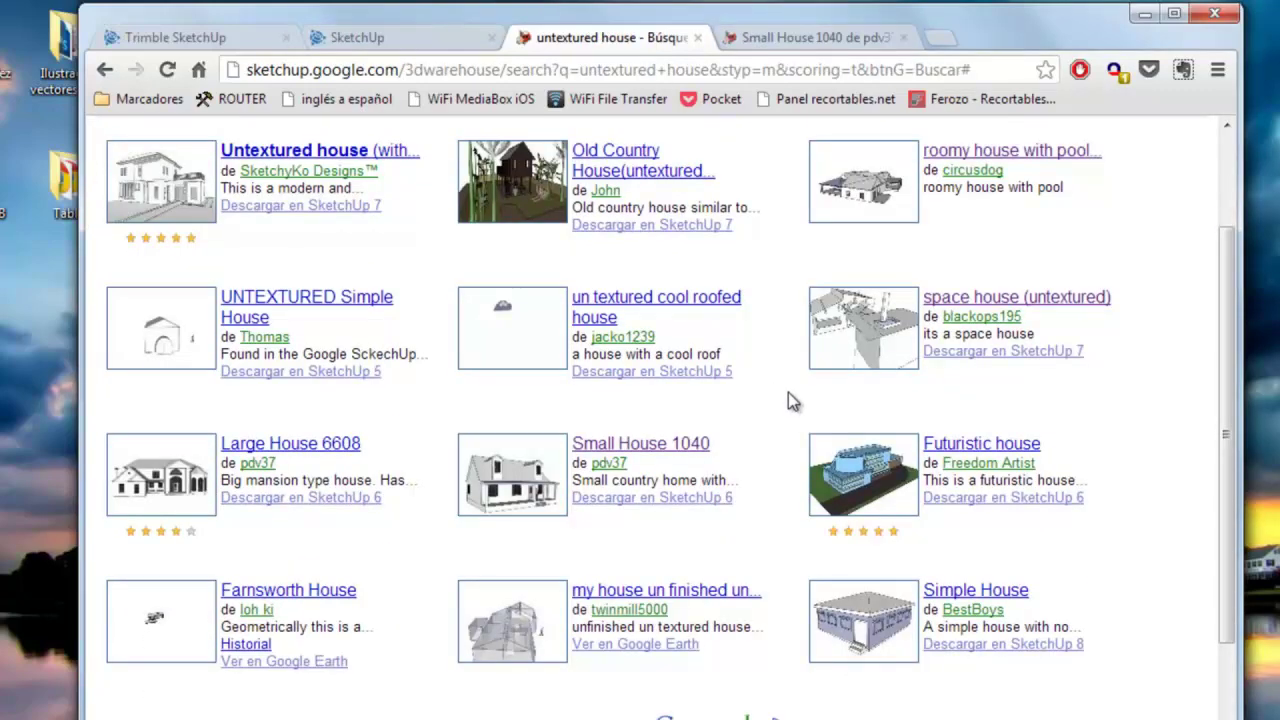
pyautogui.scroll(-3, 793, 400)
pyautogui.scroll(5, 793, 400)
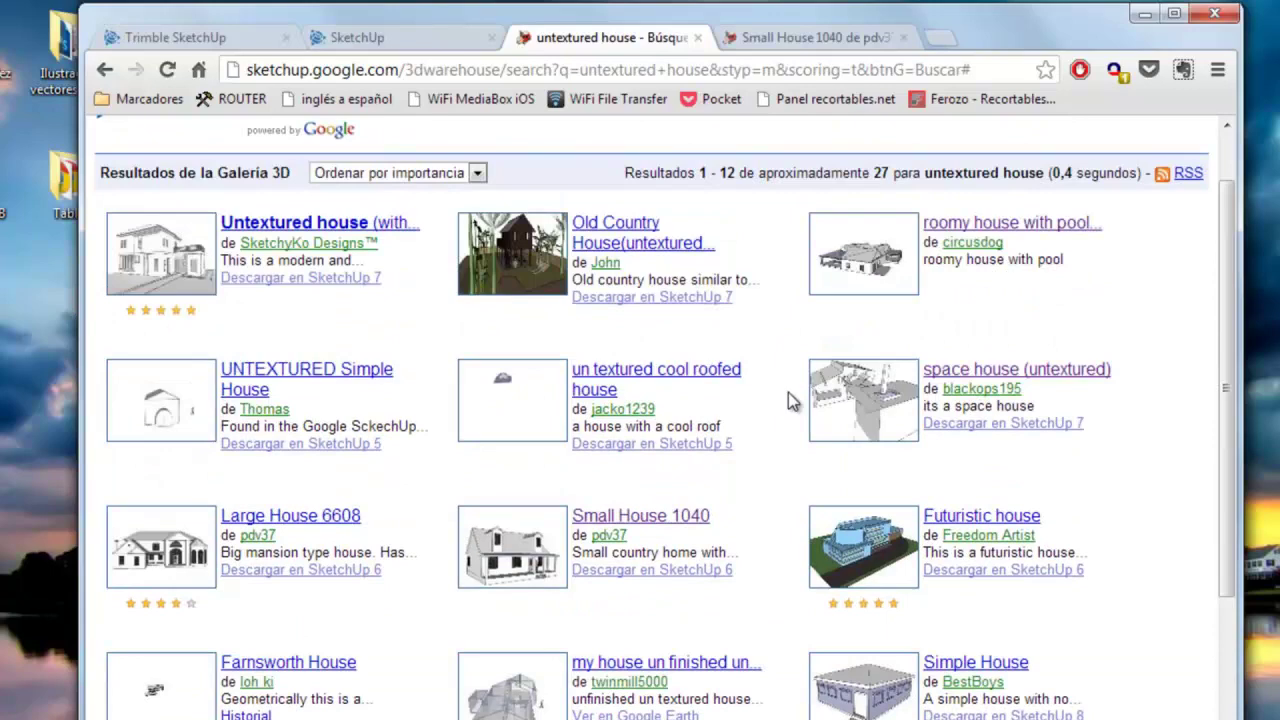
pyautogui.scroll(2, 793, 400)
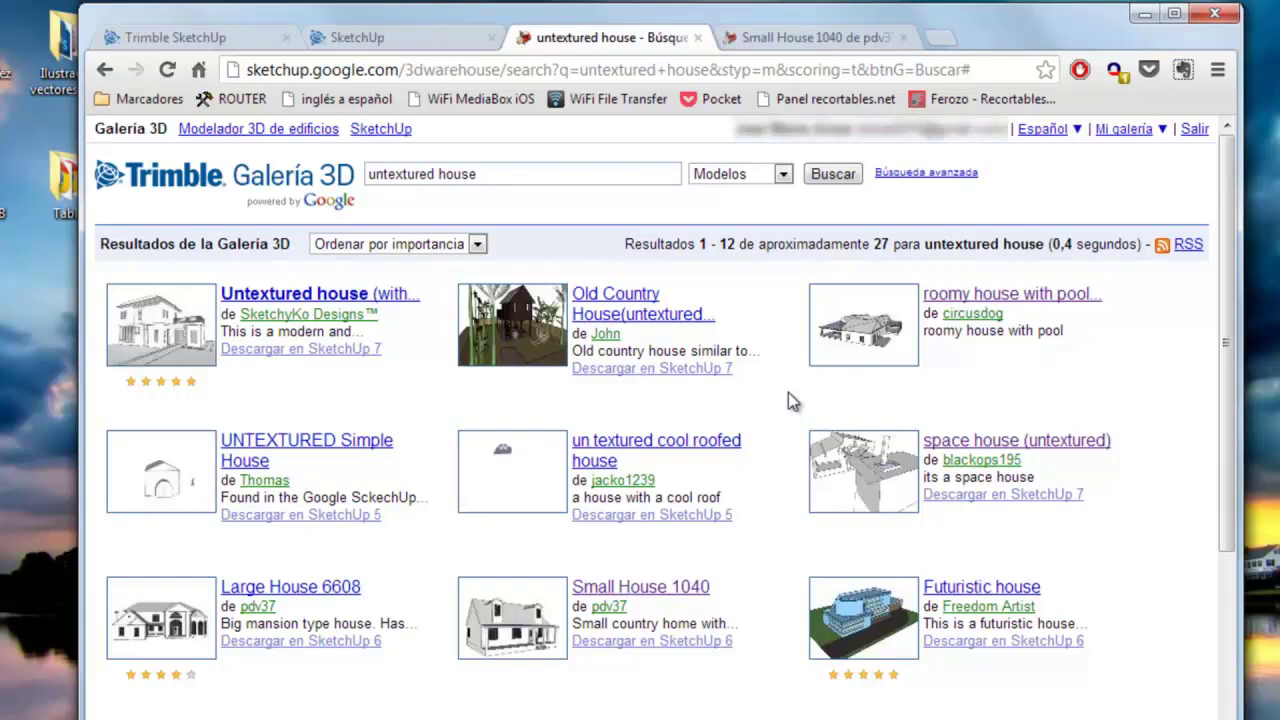
pyautogui.scroll(-3, 790, 400)
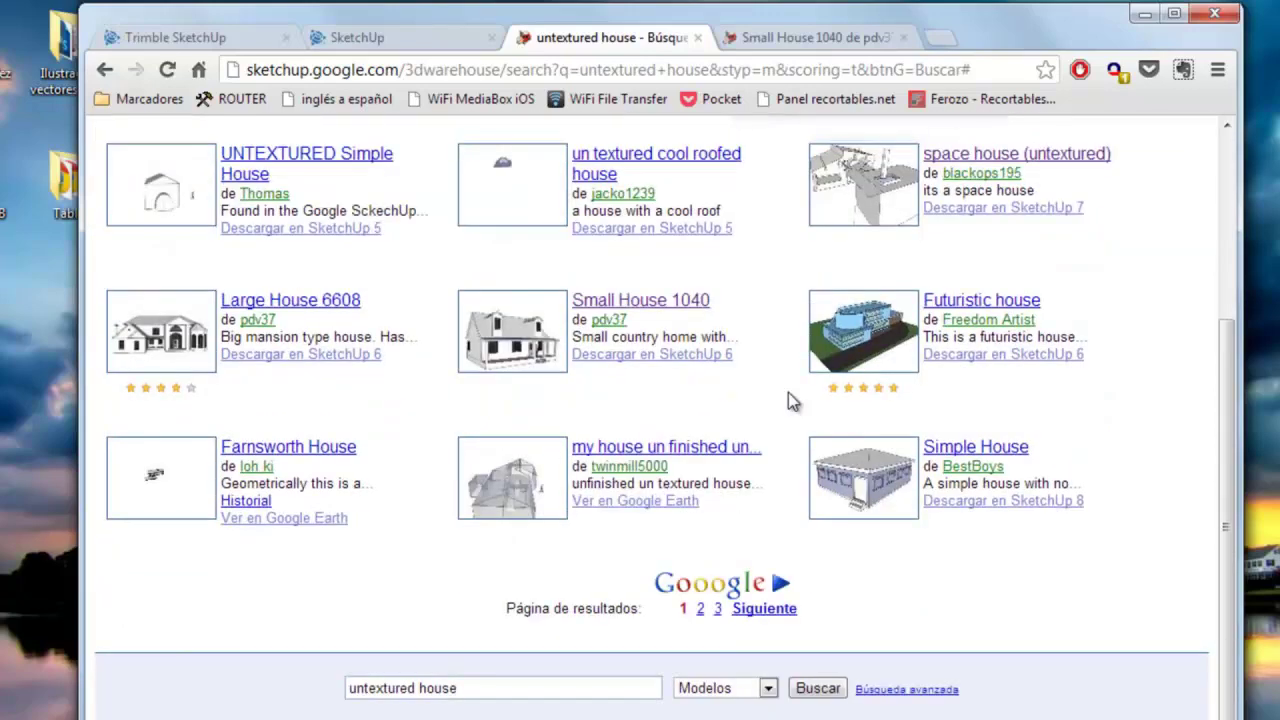
pyautogui.scroll(3, 790, 400)
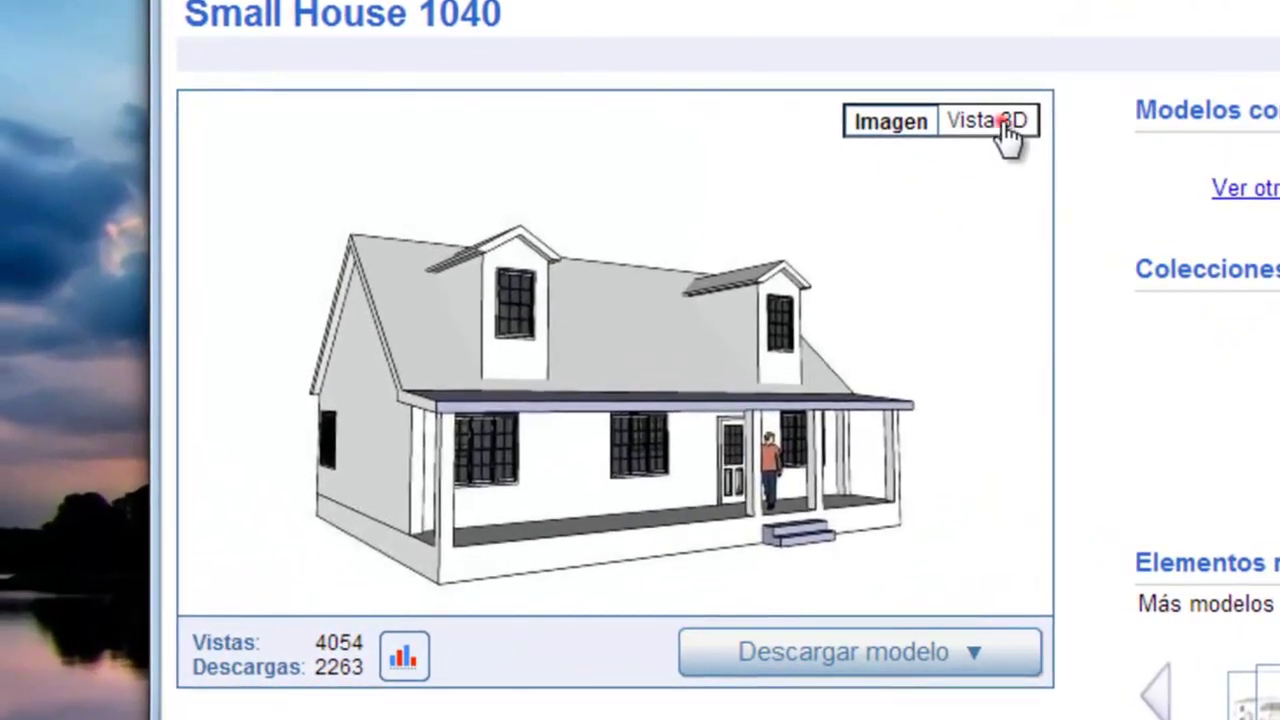
# Rotate the Small House 1040 Vista 3D preview, then download the 123 kB SketchUp file
pyautogui.click(1005, 122)
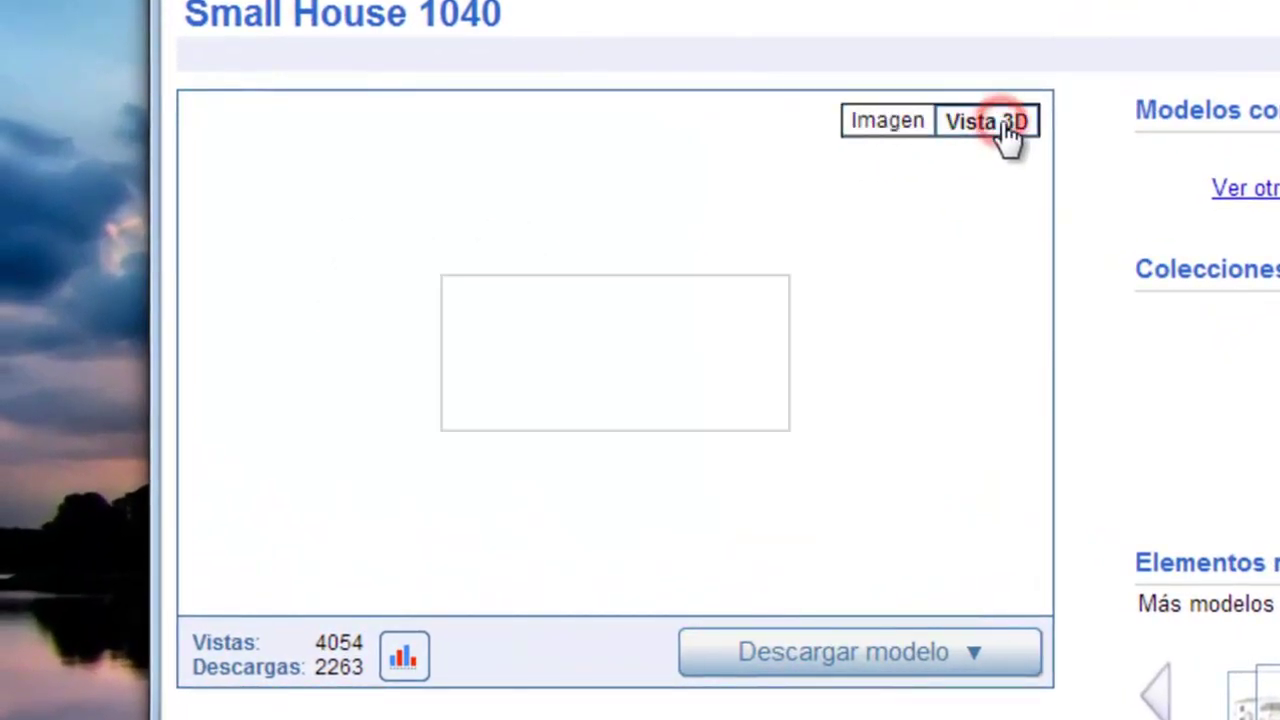
pyautogui.moveTo(709, 403)
pyautogui.mouseDown()
pyautogui.moveTo(449, 414)
pyautogui.moveTo(677, 420)
pyautogui.mouseUp()
pyautogui.moveTo(517, 420)
pyautogui.mouseDown()
pyautogui.moveTo(642, 420)
pyautogui.moveTo(791, 391)
pyautogui.moveTo(500, 434)
pyautogui.moveTo(517, 451)
pyautogui.moveTo(749, 429)
pyautogui.moveTo(449, 409)
pyautogui.moveTo(759, 404)
pyautogui.moveTo(586, 400)
pyautogui.moveTo(609, 366)
pyautogui.moveTo(529, 349)
pyautogui.mouseUp()
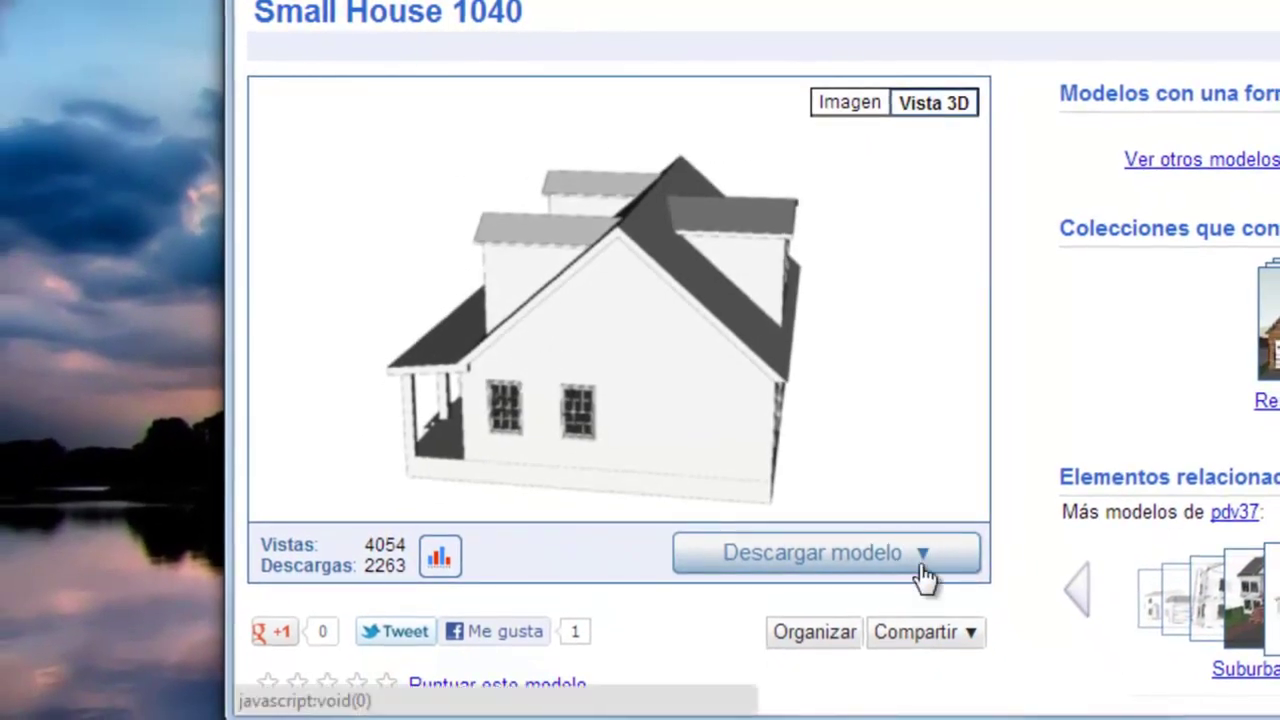
pyautogui.click(921, 565)
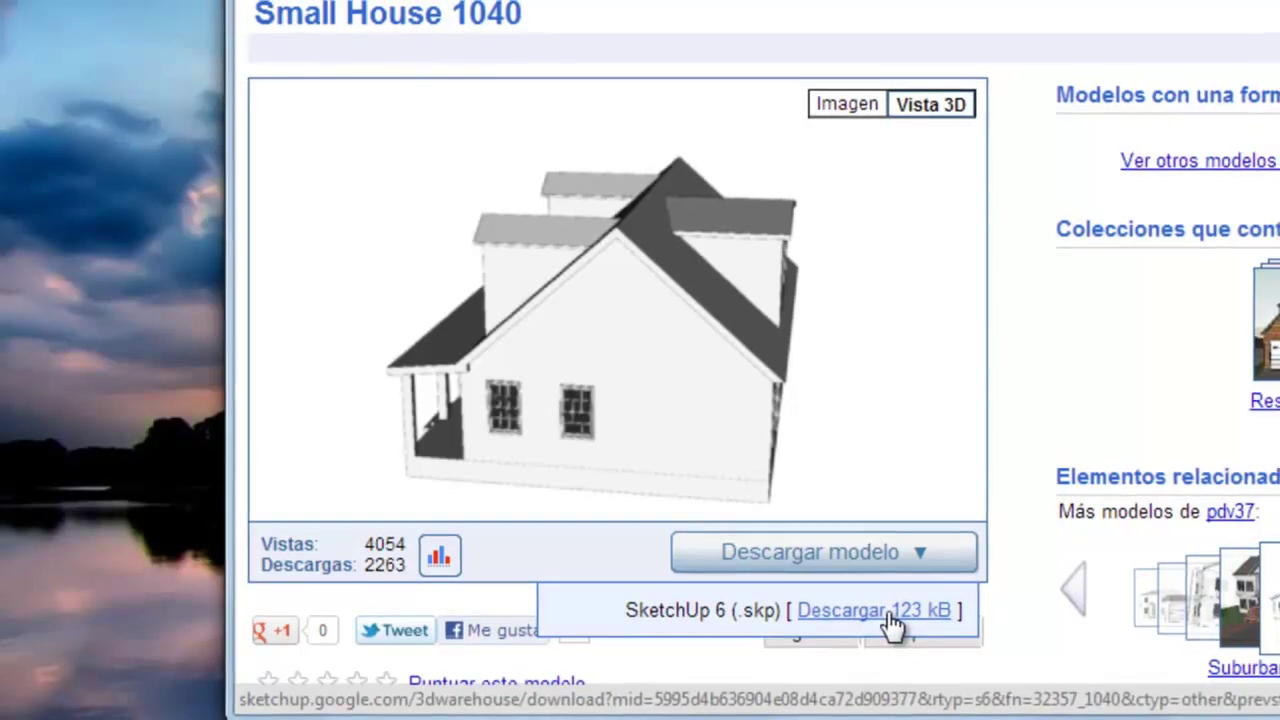
pyautogui.click(892, 614)
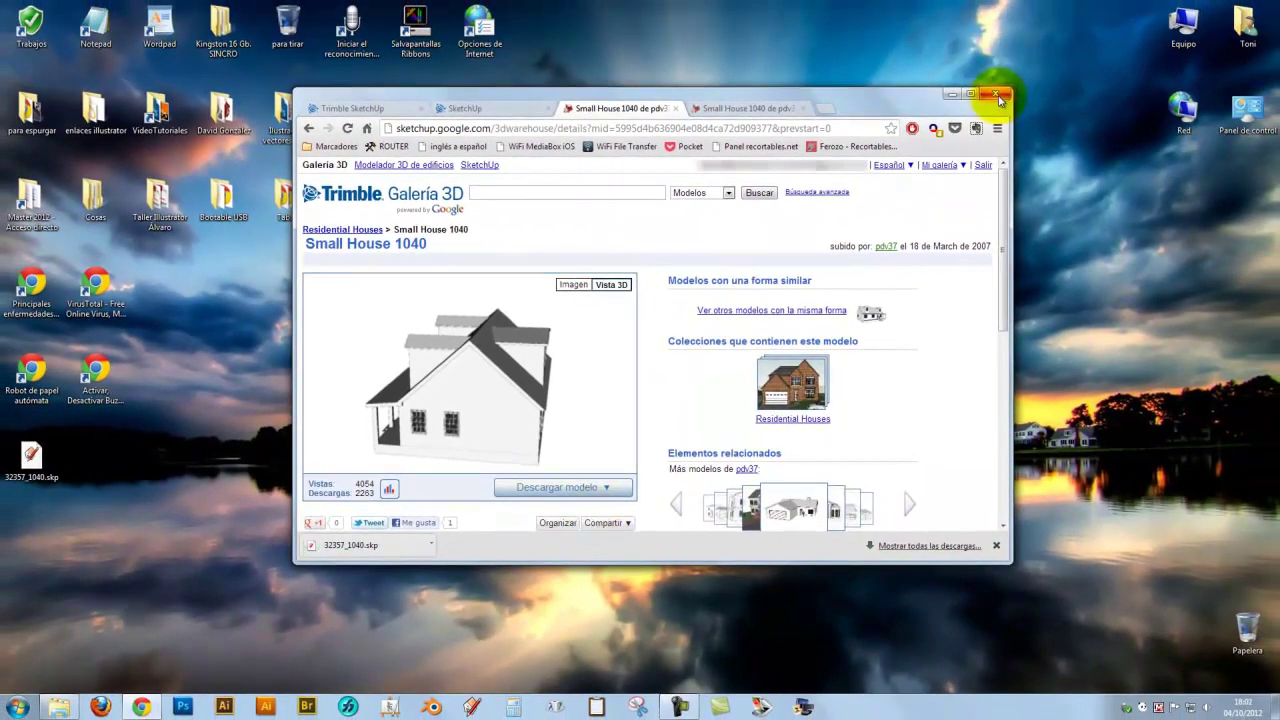
# Close the browser, orbit the downloaded house into view, and head to Archivo > Exportar > Gráfico 2D
pyautogui.click(997, 95)
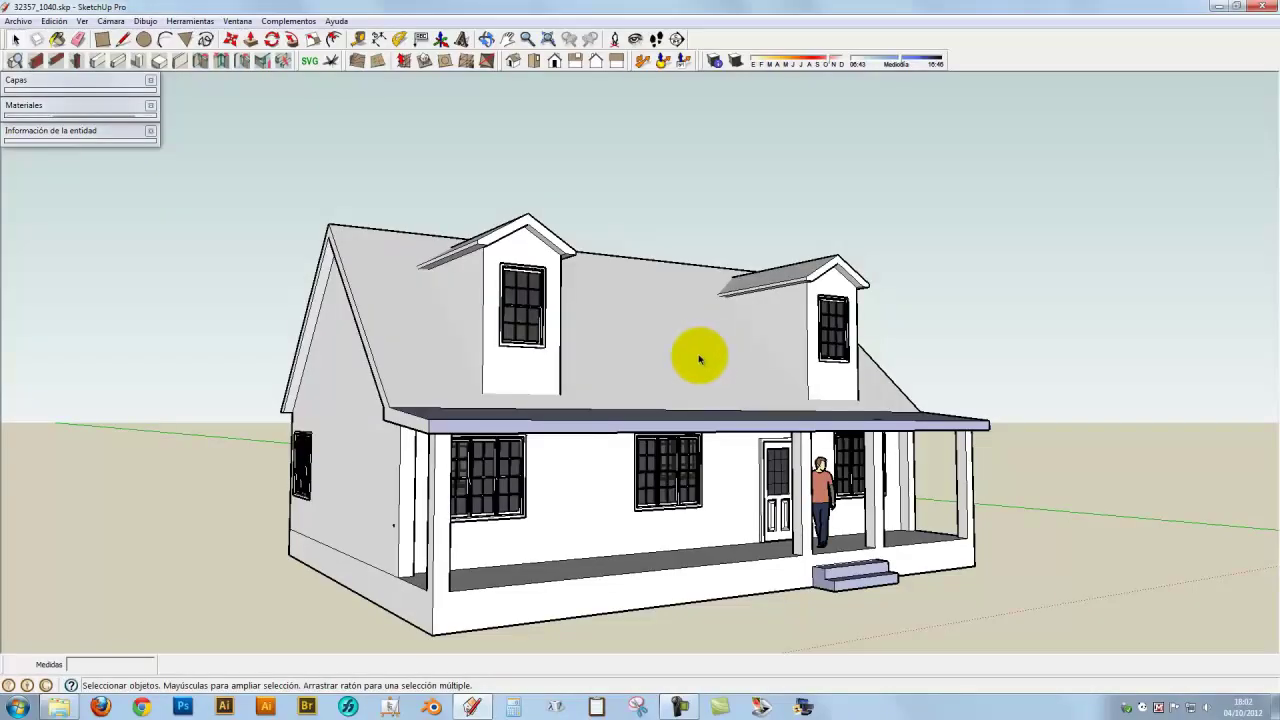
pyautogui.moveTo(700, 360)
pyautogui.mouseDown()
pyautogui.moveTo(663, 432)
pyautogui.moveTo(394, 451)
pyautogui.moveTo(289, 423)
pyautogui.moveTo(931, 506)
pyautogui.moveTo(590, 443)
pyautogui.moveTo(903, 431)
pyautogui.moveTo(329, 373)
pyautogui.moveTo(409, 449)
pyautogui.moveTo(751, 532)
pyautogui.moveTo(1166, 506)
pyautogui.moveTo(620, 382)
pyautogui.mouseUp()
pyautogui.press('space')
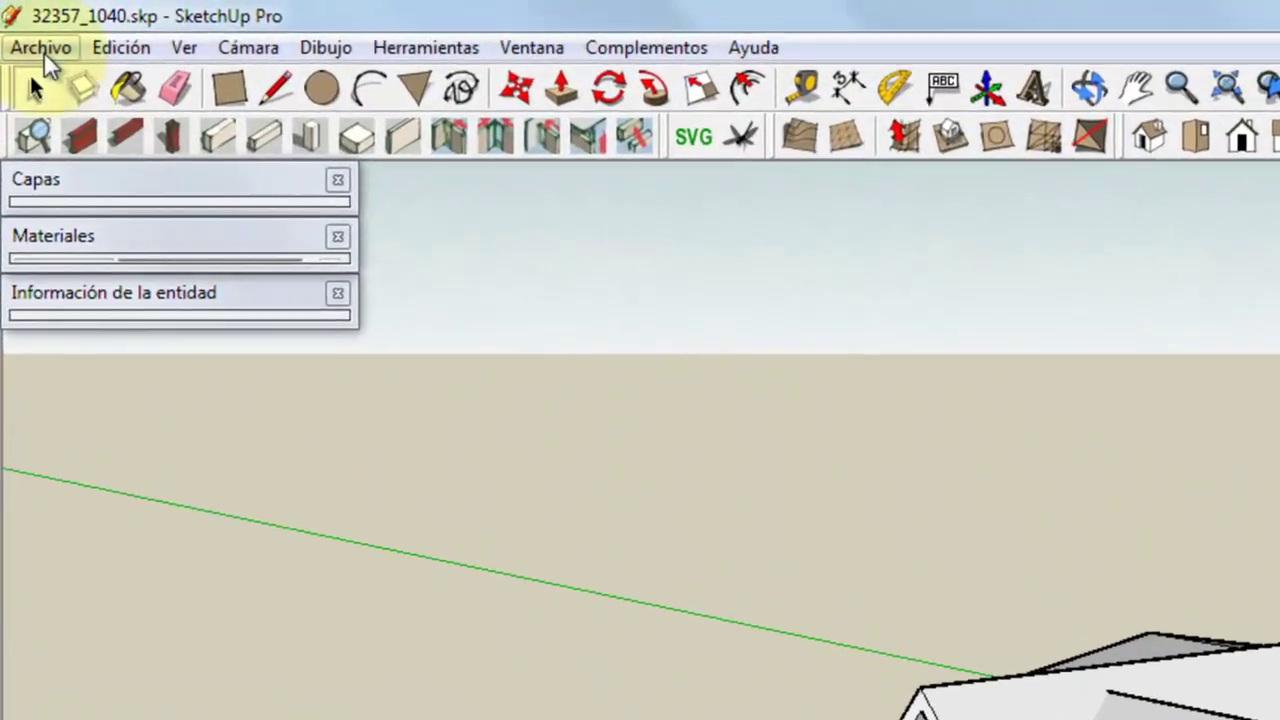
pyautogui.click(19, 23)
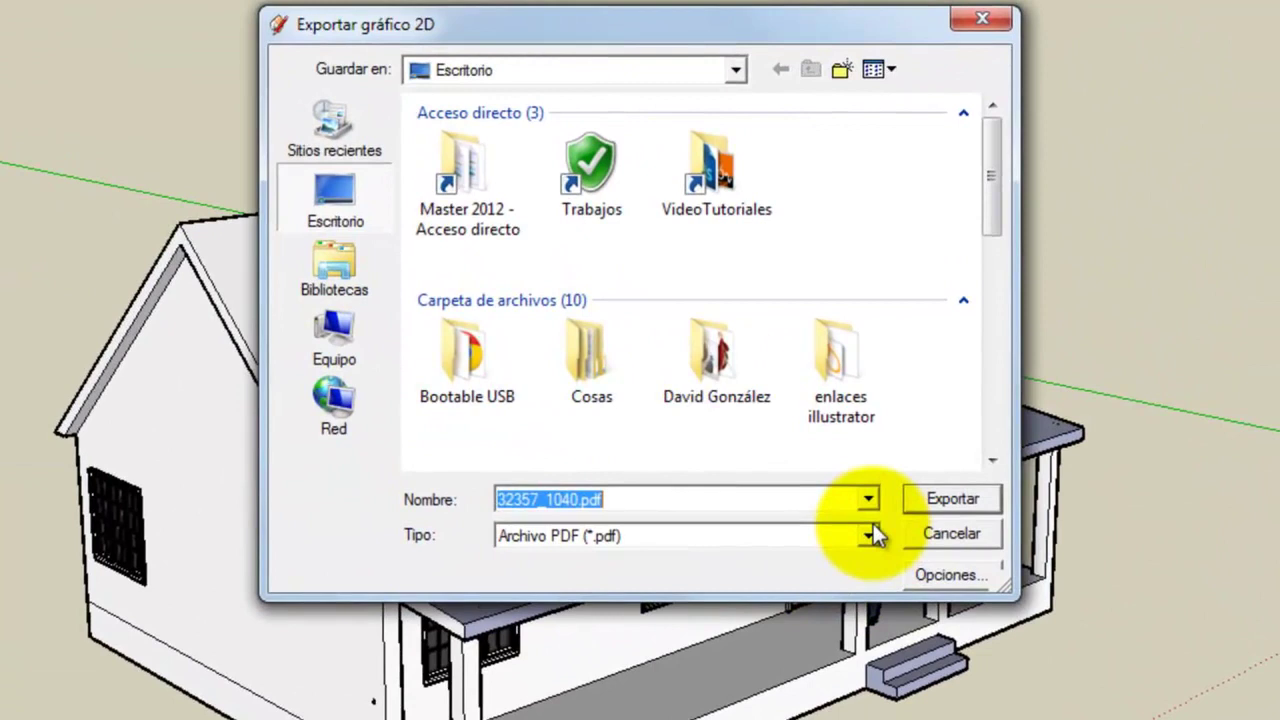
# Export the house view to the desktop as 32357_1040.pdf, then close SketchUp
pyautogui.click(868, 536)
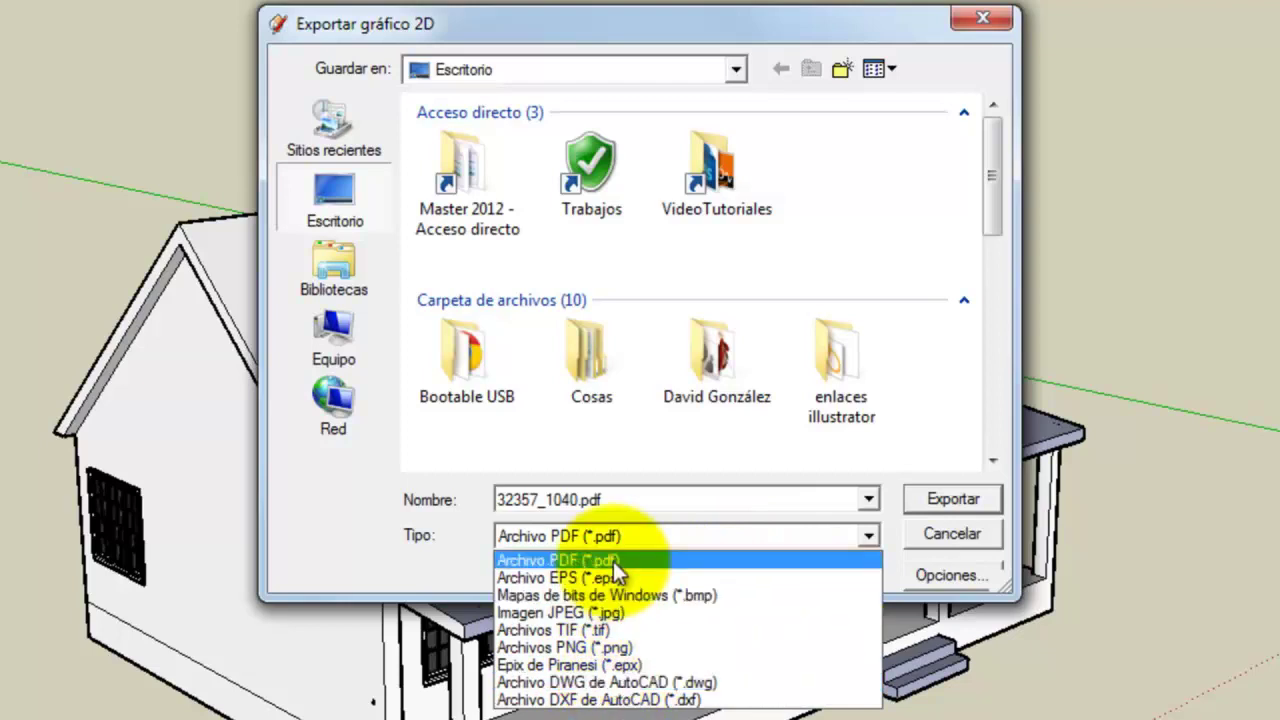
pyautogui.click(889, 515)
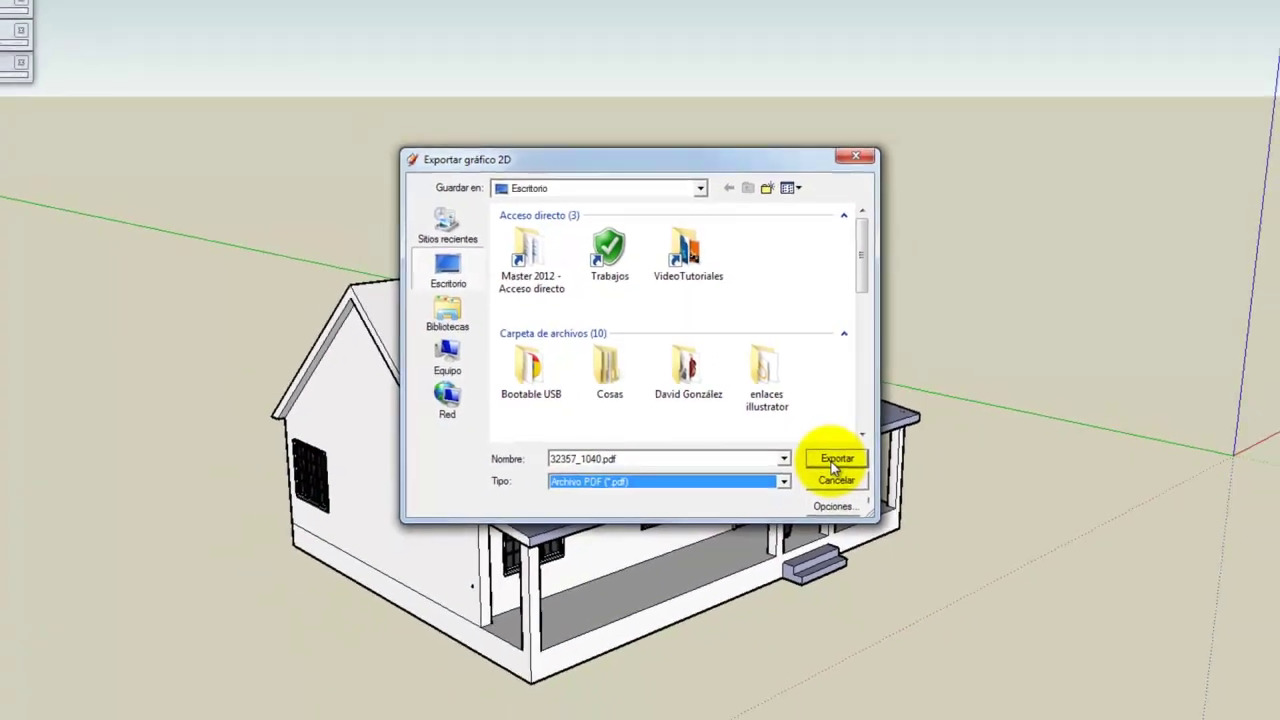
pyautogui.click(910, 487)
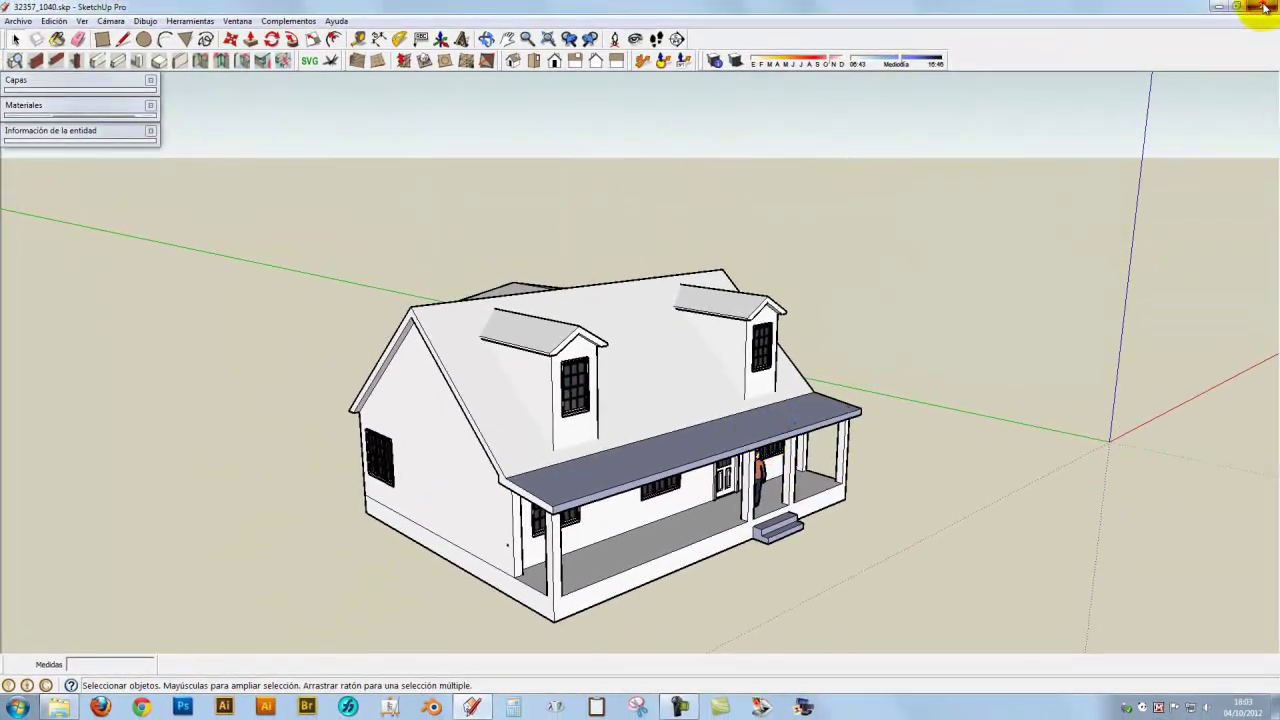
pyautogui.click(1265, 7)
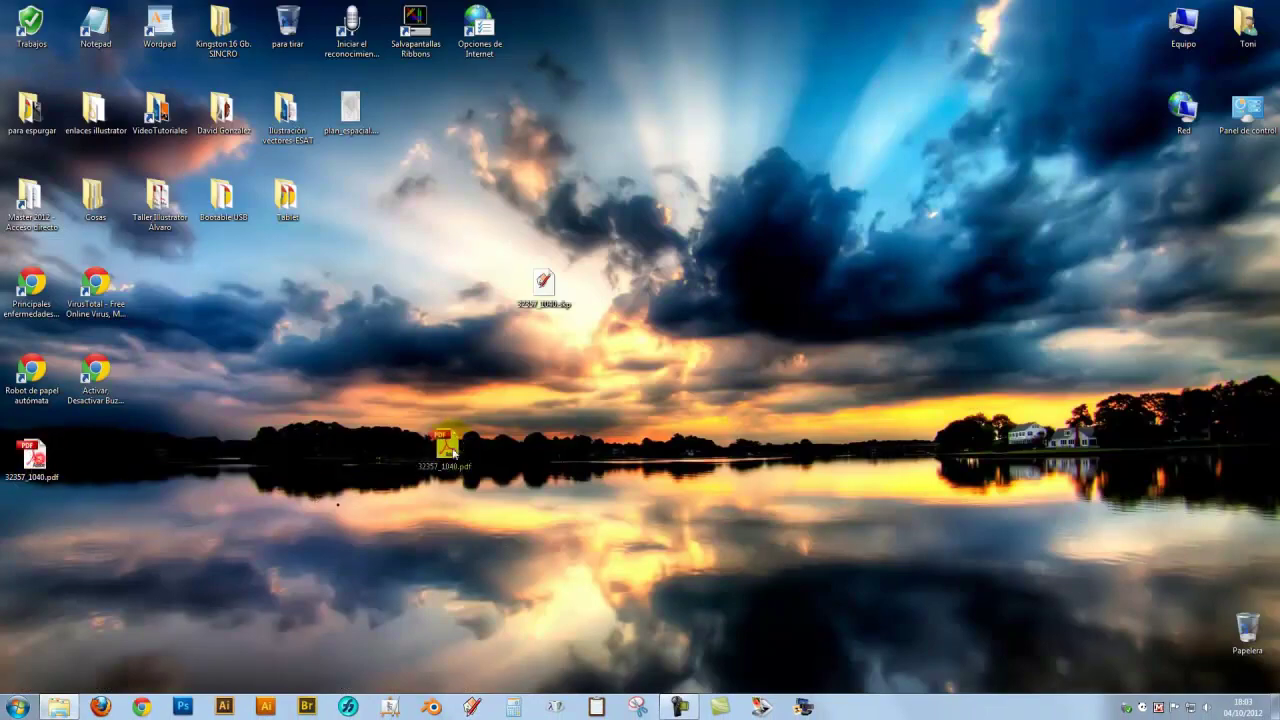
# Place 32357_1040.pdf beside the .skp file and open it with Adobe Illustrator CS6
pyautogui.moveTo(453, 453); pyautogui.dragTo(548, 372)
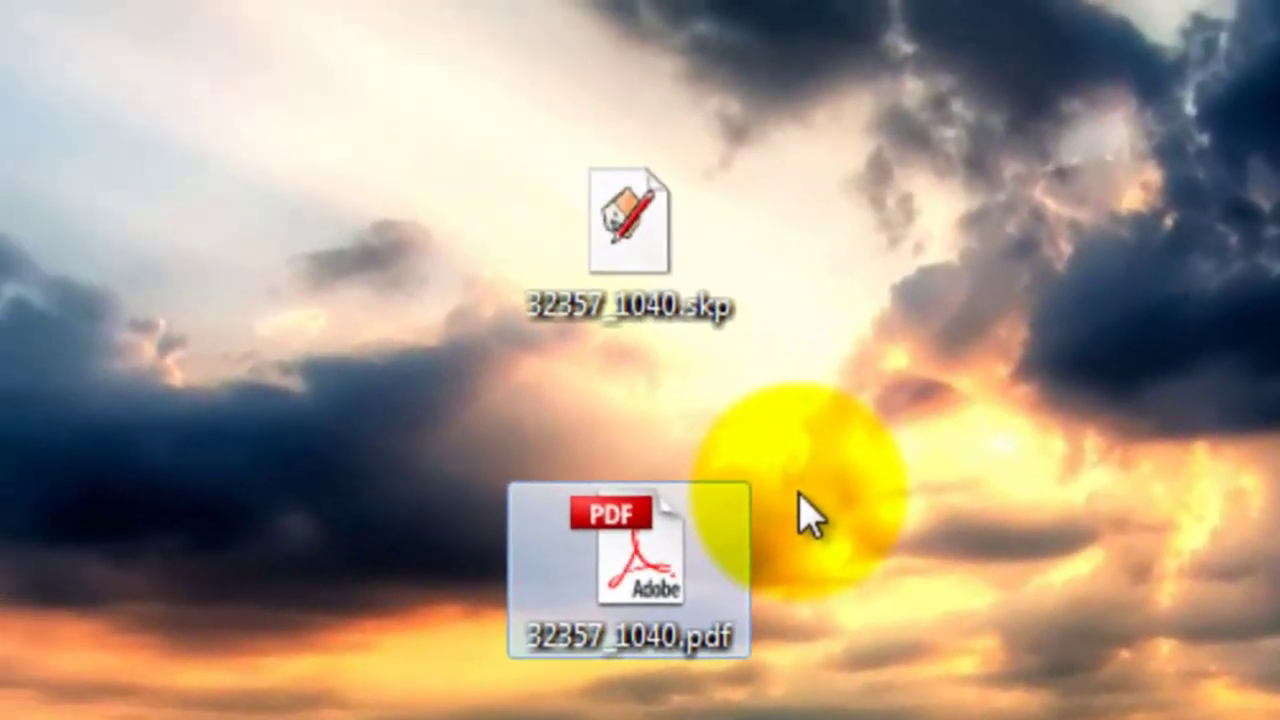
pyautogui.rightClick(962, 660)
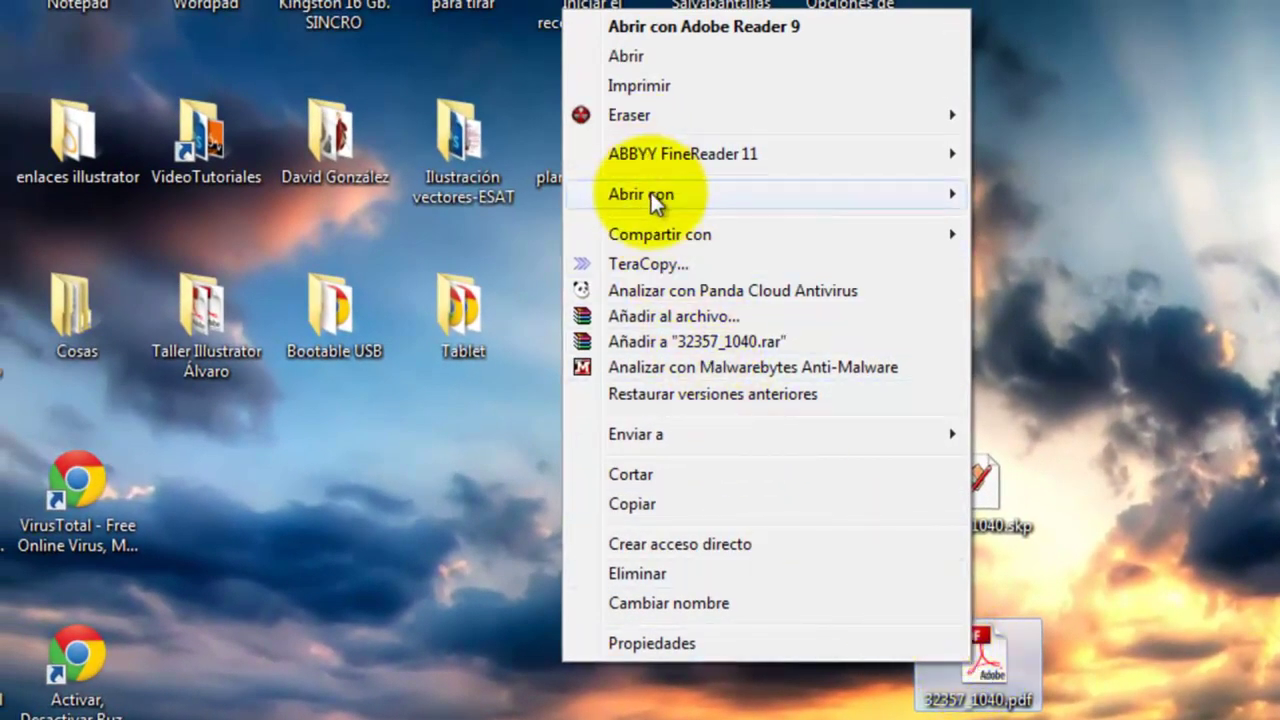
pyautogui.moveTo(629, 191)
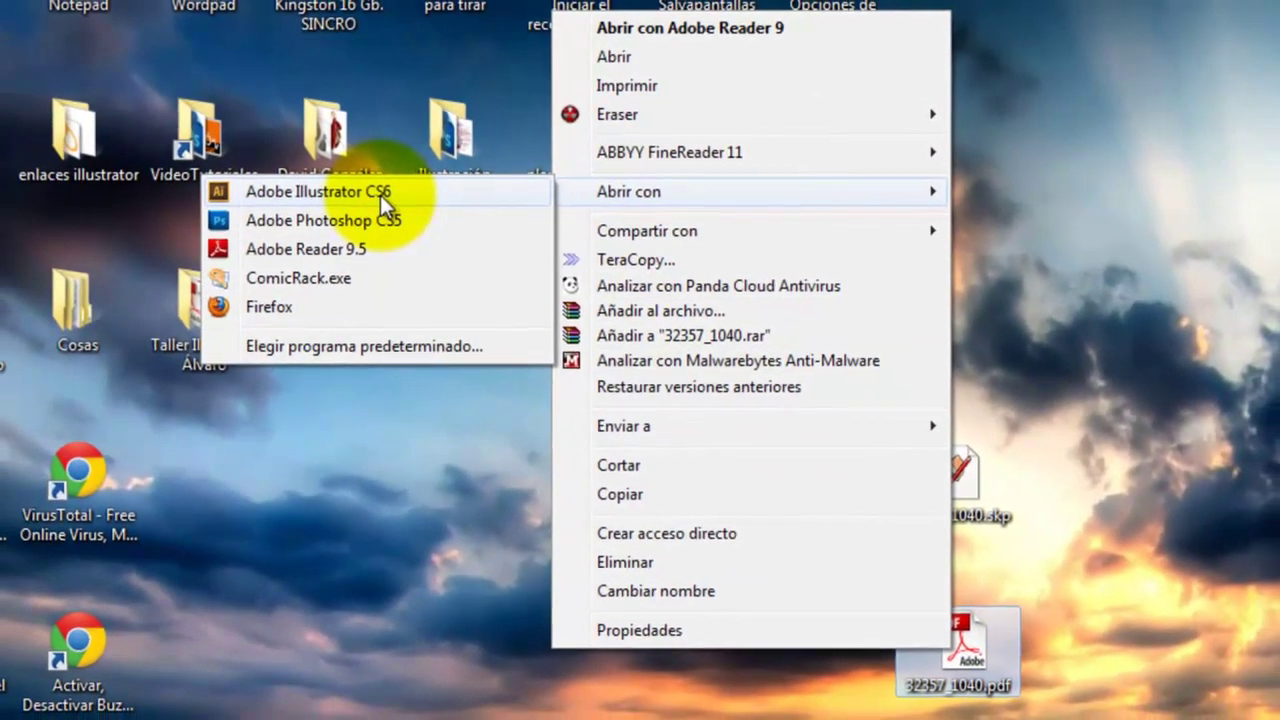
pyautogui.click(380, 195)
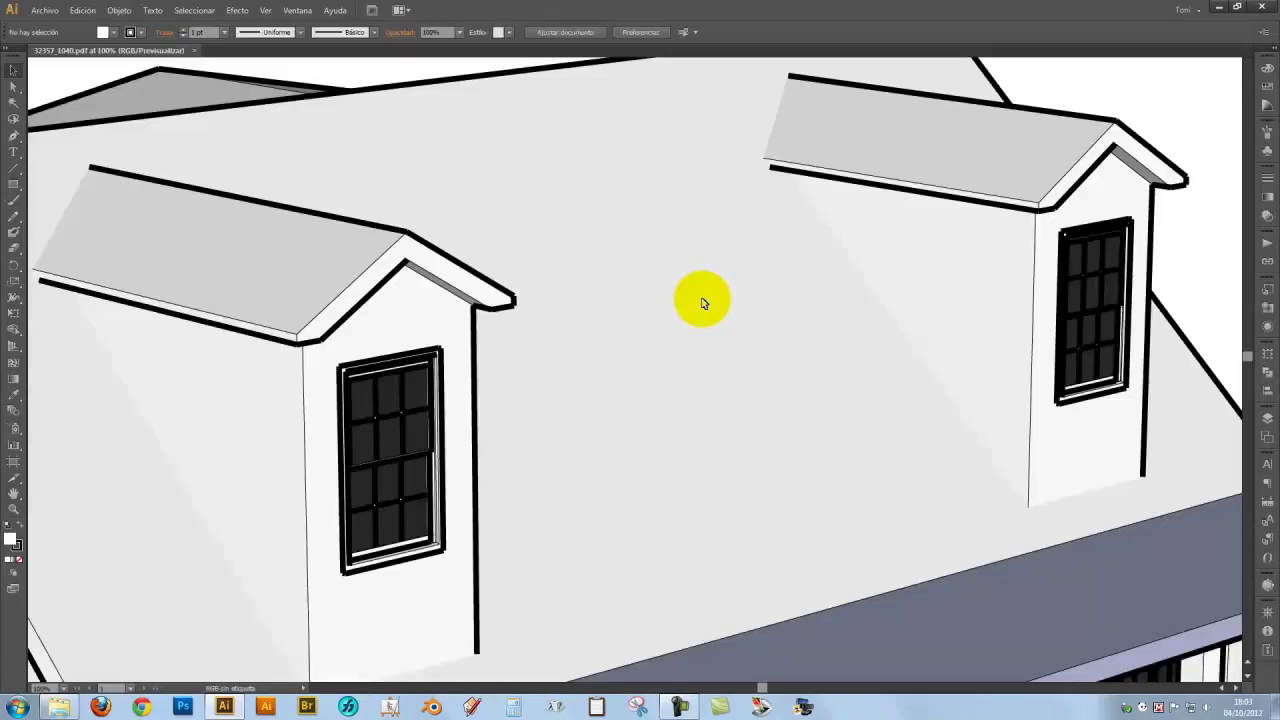
# Zoom out to fit the whole house, then select and deselect the roof
pyautogui.hotkey('ctrl', '-')
pyautogui.hotkey('ctrl', '-')
pyautogui.hotkey('ctrl', '-')
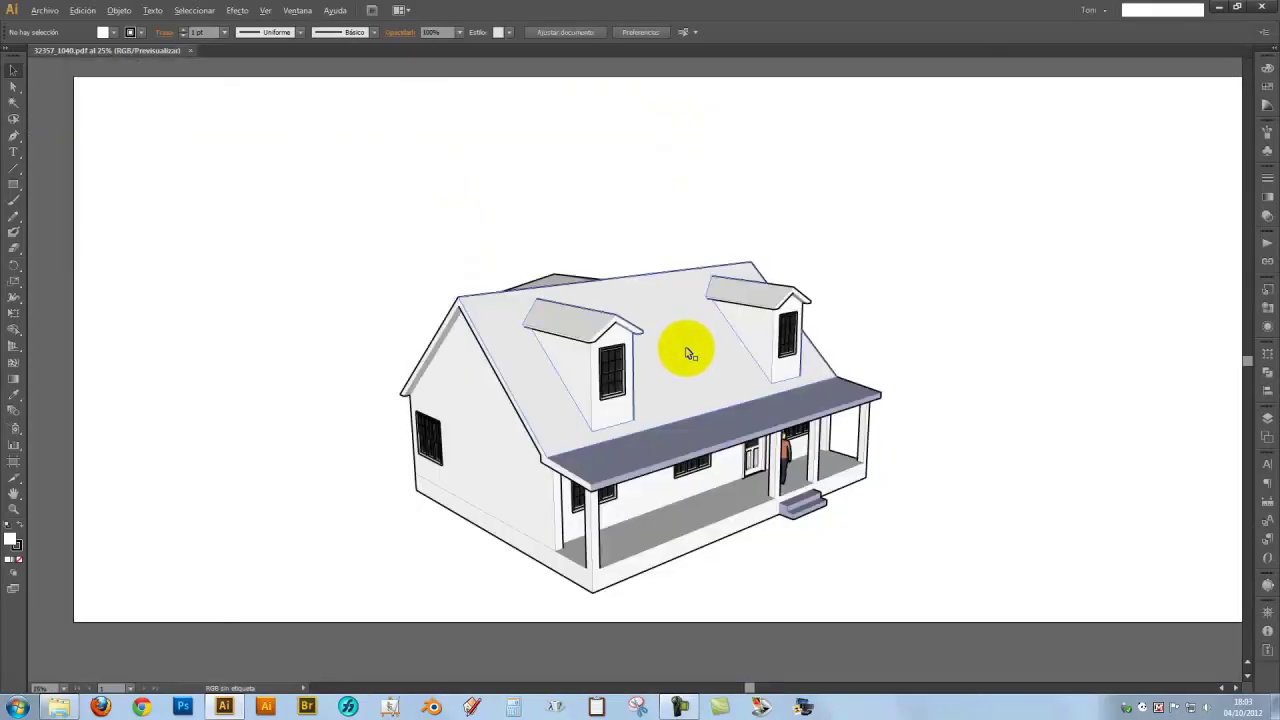
pyautogui.hotkey('ctrl', '-')
pyautogui.hotkey('ctrl', '+')
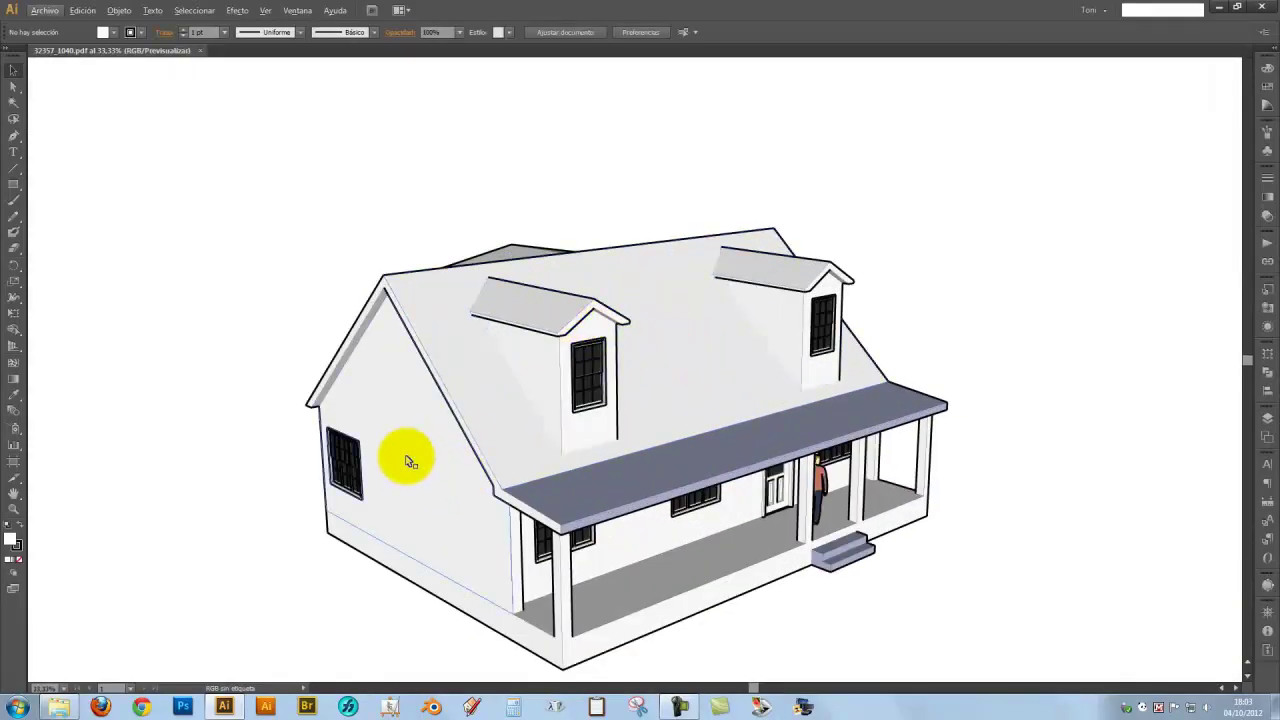
pyautogui.moveTo(403, 446); pyautogui.dragTo(575, 440)
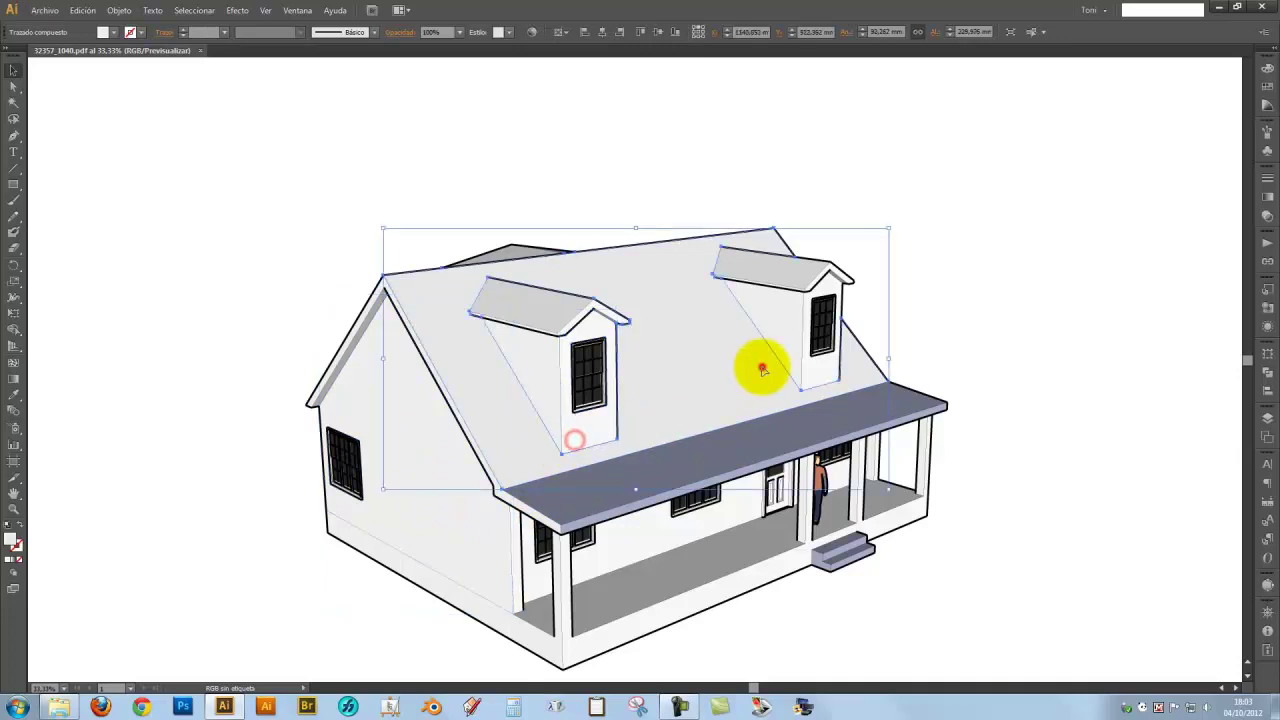
pyautogui.click(920, 514)
pyautogui.click(1001, 520)
# Check the drawing's bare paths in Outline view, then return to normal preview
pyautogui.hotkey('ctrl', 'y')
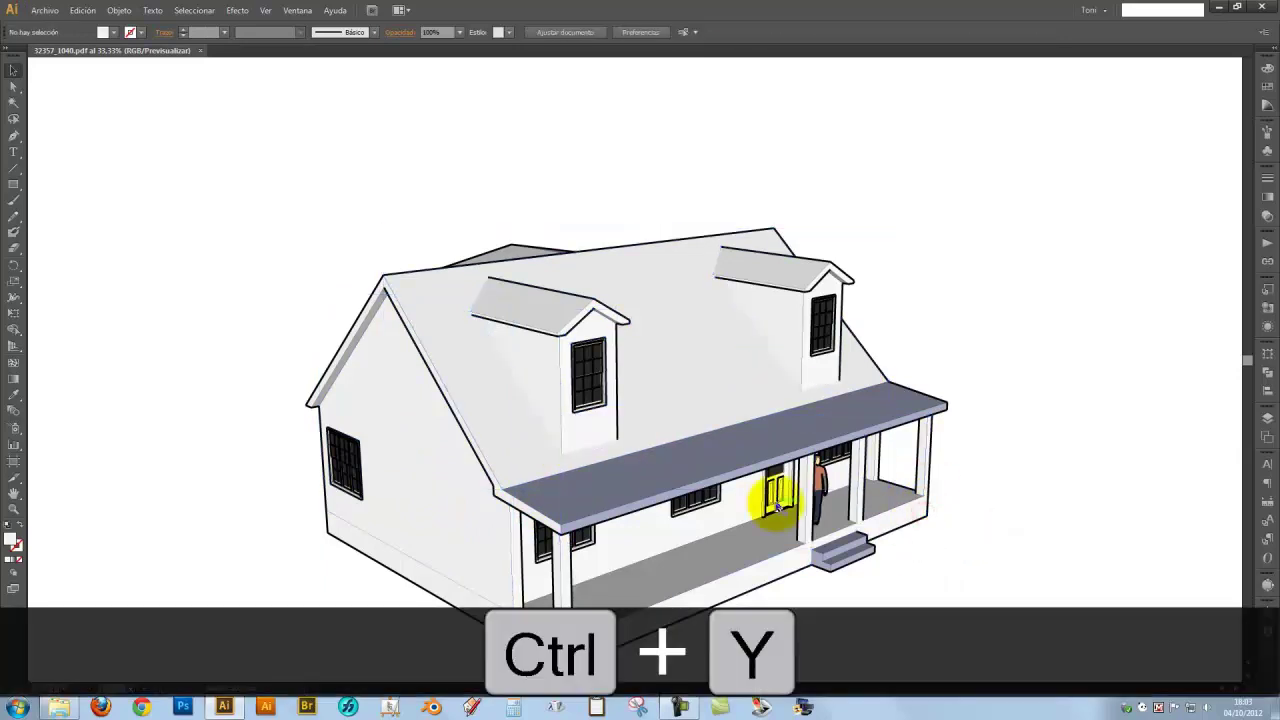
pyautogui.scroll(-3, 770, 492)
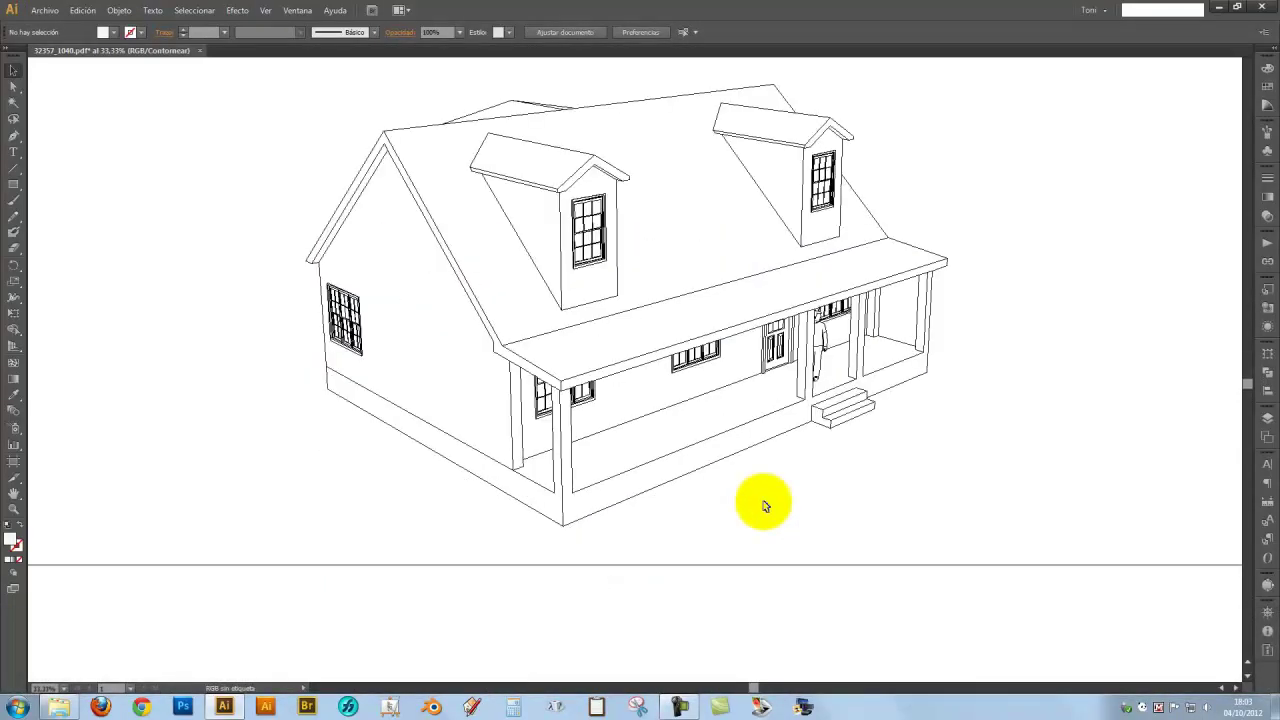
pyautogui.scroll(2, 757, 506)
pyautogui.hotkey('ctrl', 'y')
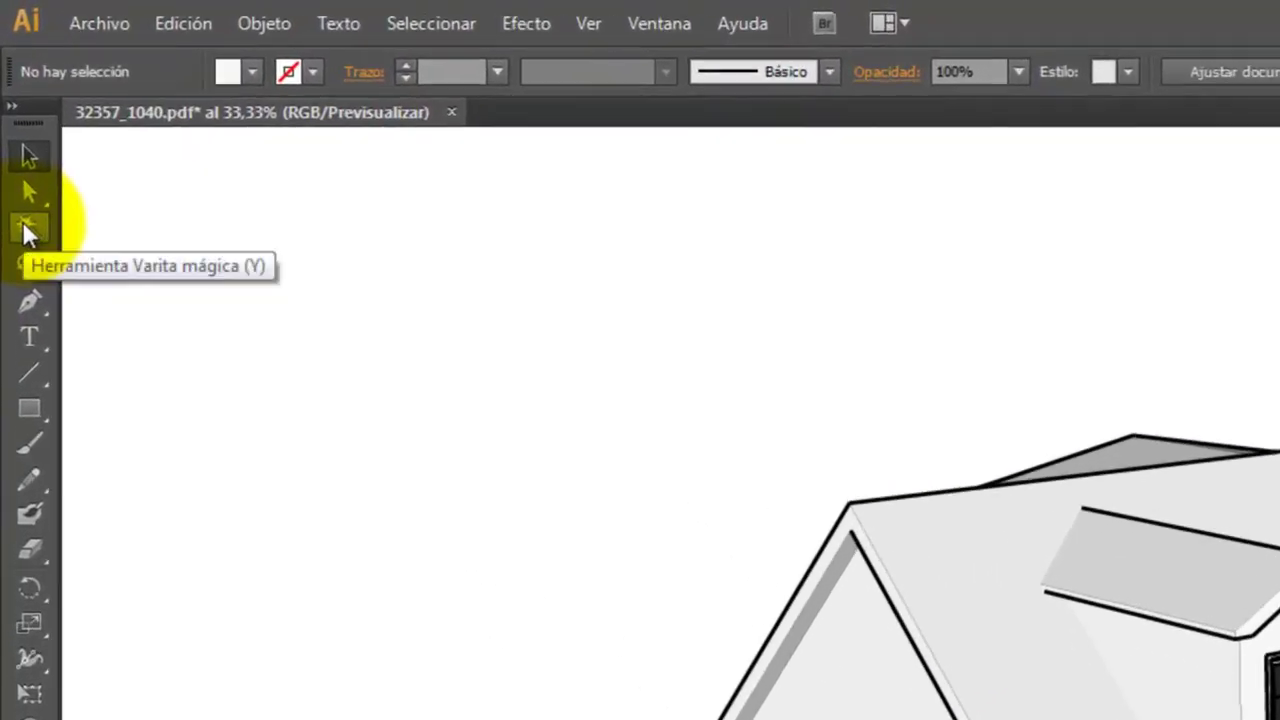
# Set the Magic Wand to match stroke colour and select all the black house outlines
pyautogui.click(26, 230)
pyautogui.doubleClick(26, 230)
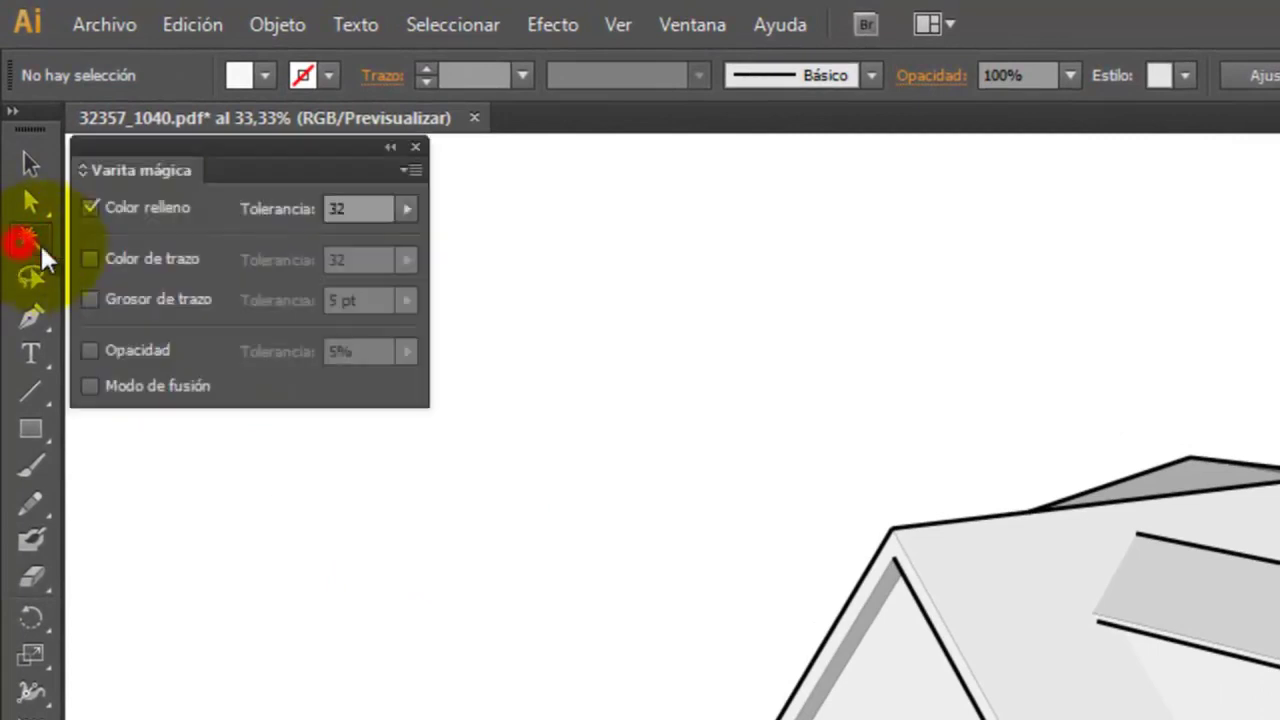
pyautogui.click(90, 258)
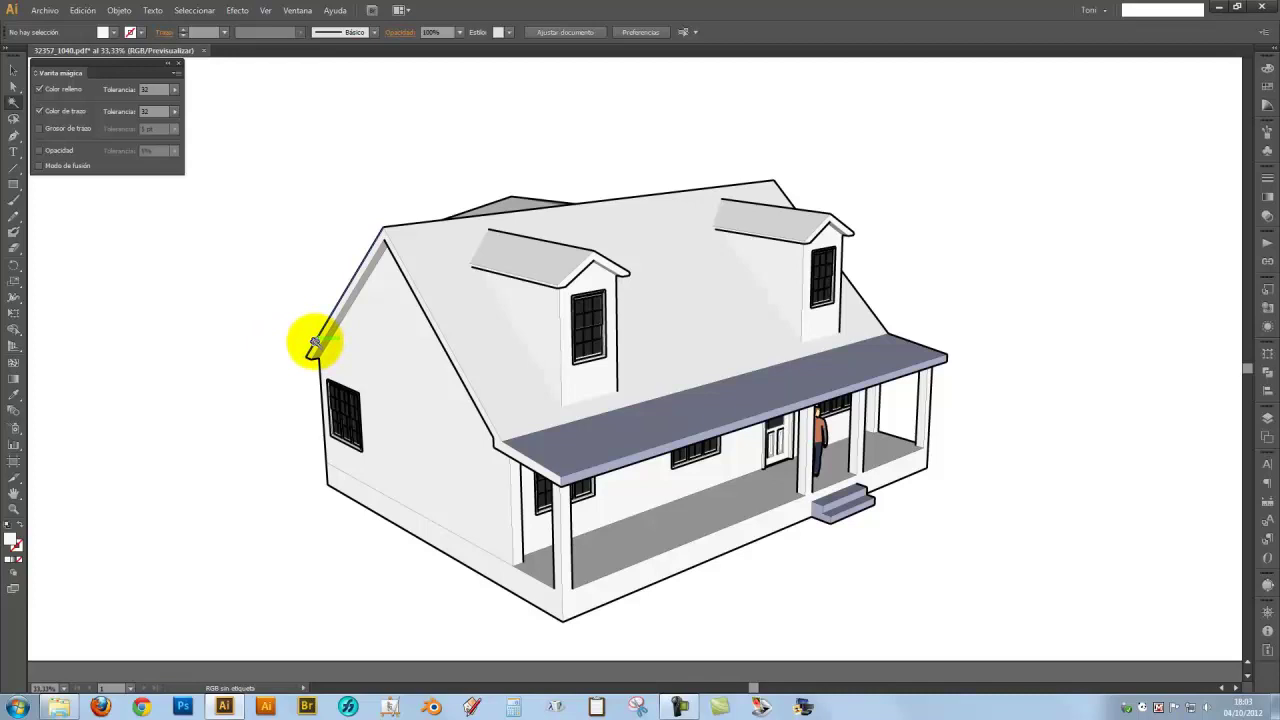
pyautogui.click(314, 342)
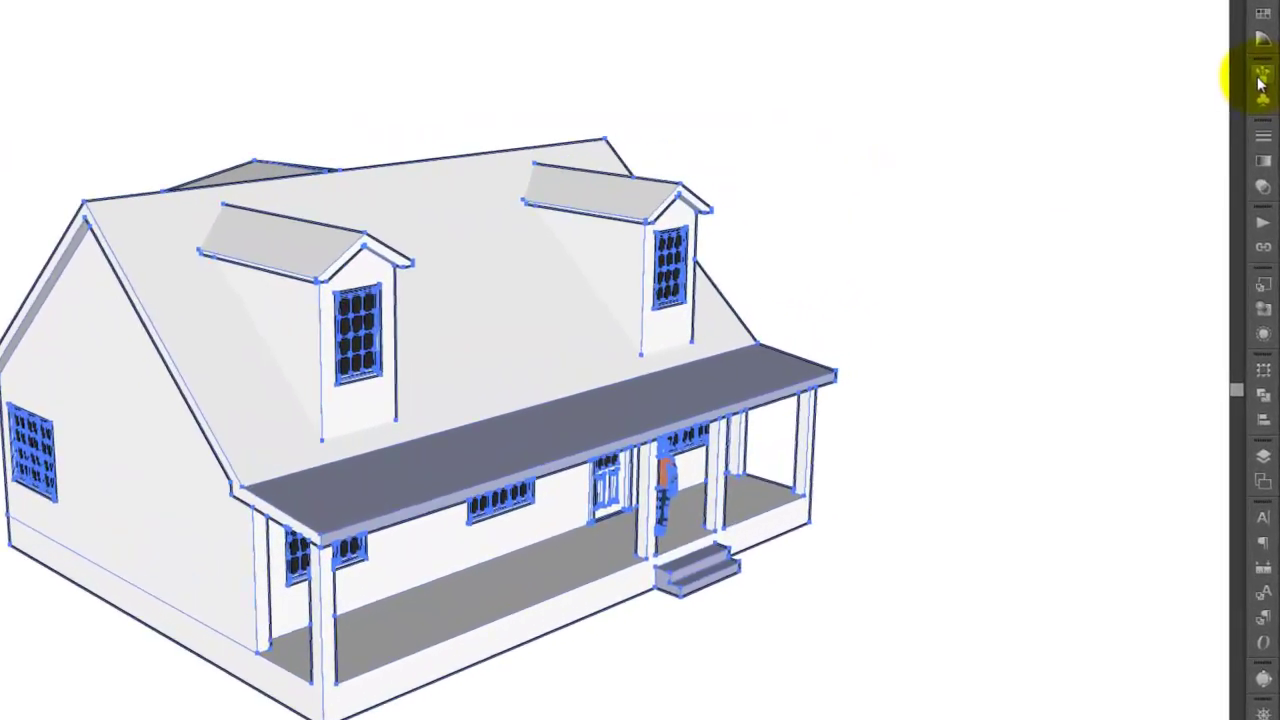
# Load the Artístico_LápizTizaCarboncillo brush library and apply a charcoal brush to the selected outlines
pyautogui.click(1257, 55)
pyautogui.click(1021, 446)
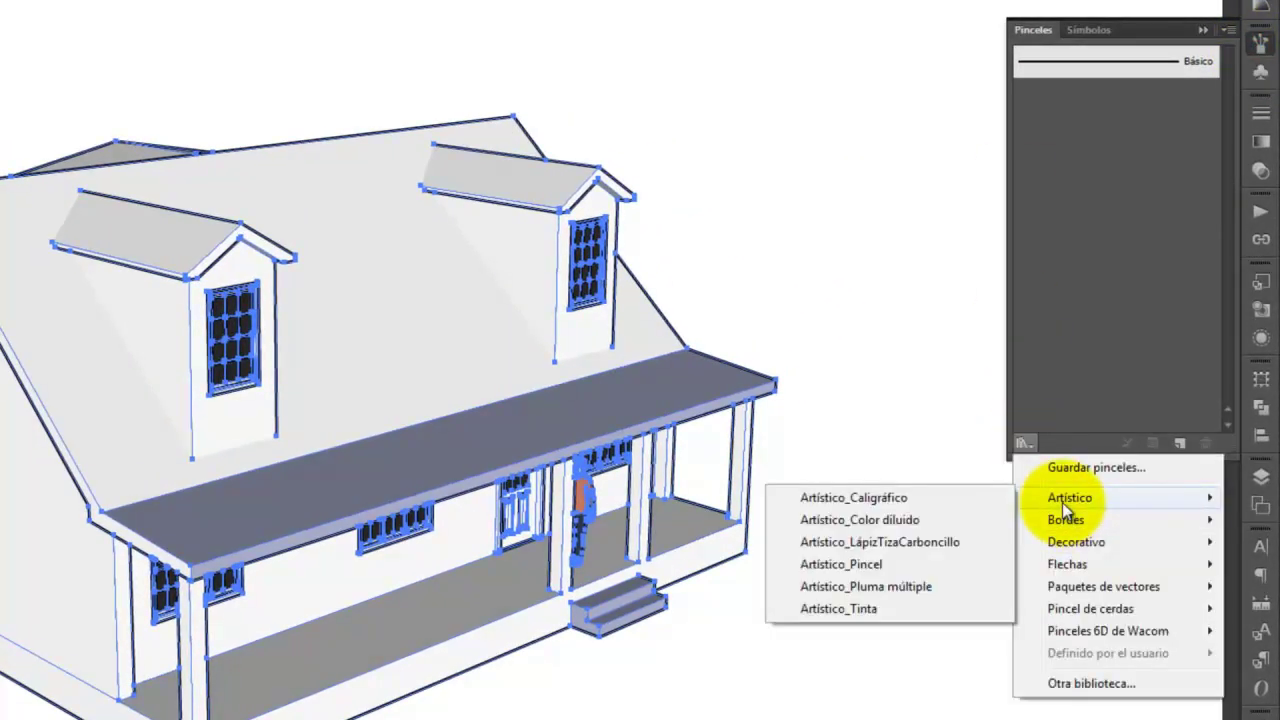
pyautogui.click(950, 540)
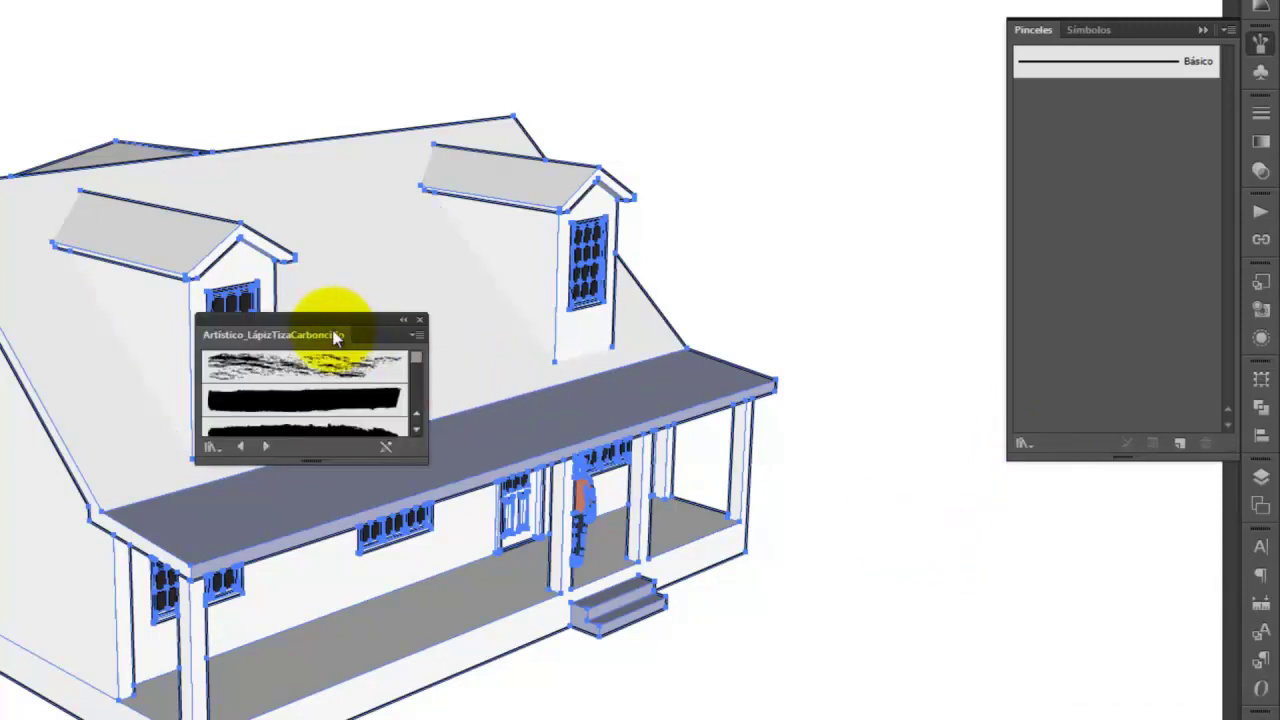
pyautogui.moveTo(322, 330); pyautogui.dragTo(813, 40)
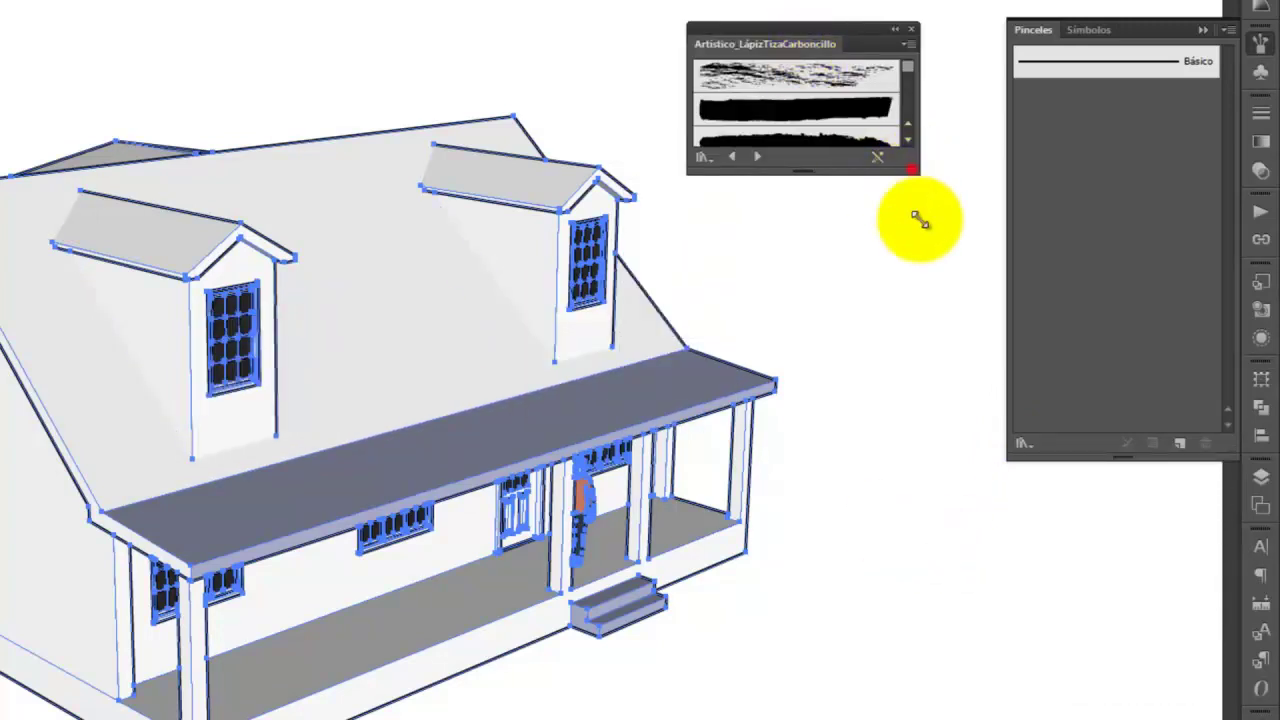
pyautogui.moveTo(918, 178); pyautogui.dragTo(922, 386)
pyautogui.click(818, 242)
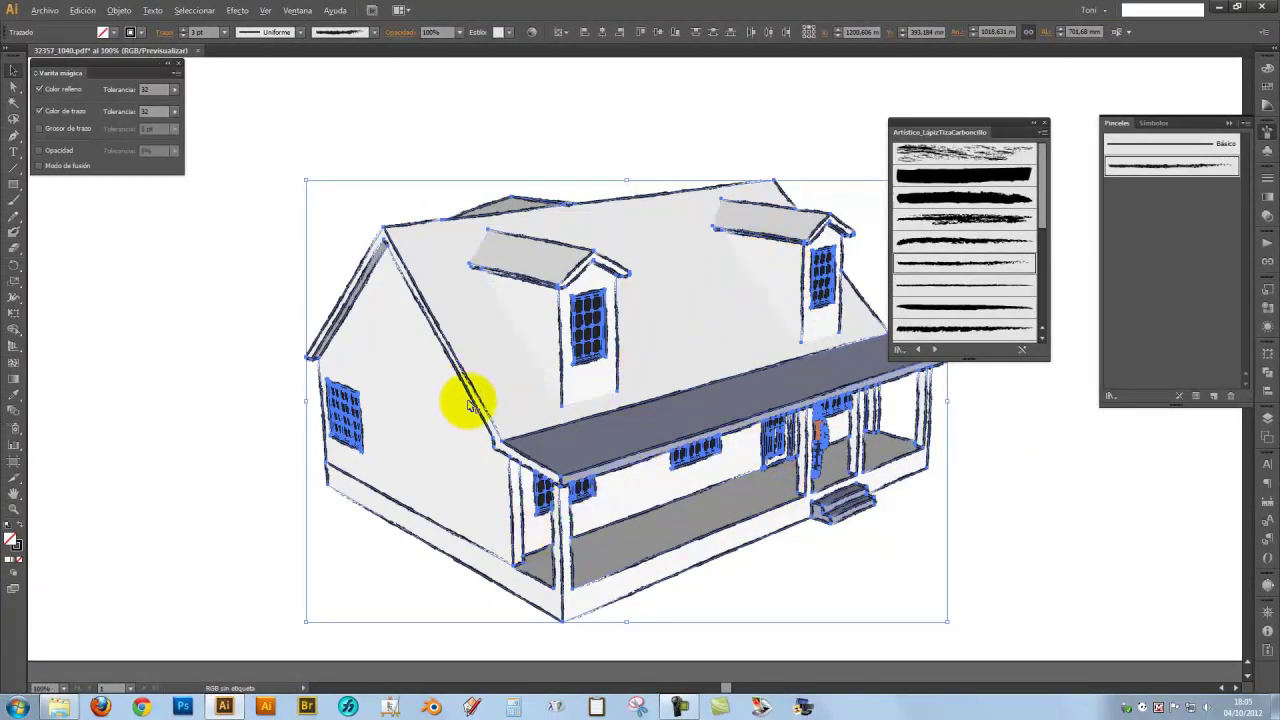
# Deselect and zoom around the house to inspect the charcoal-sketched lines
pyautogui.scroll(3, 467, 403)
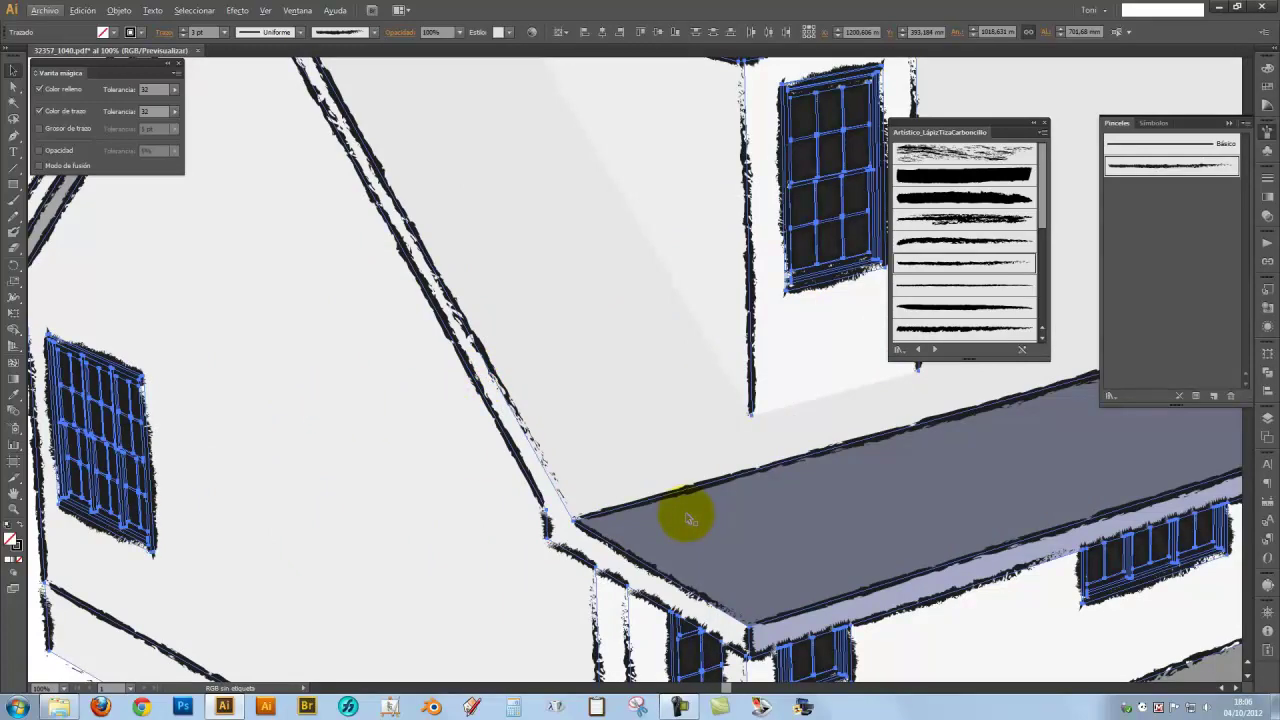
pyautogui.scroll(-3, 690, 518)
pyautogui.scroll(-1, 749, 500)
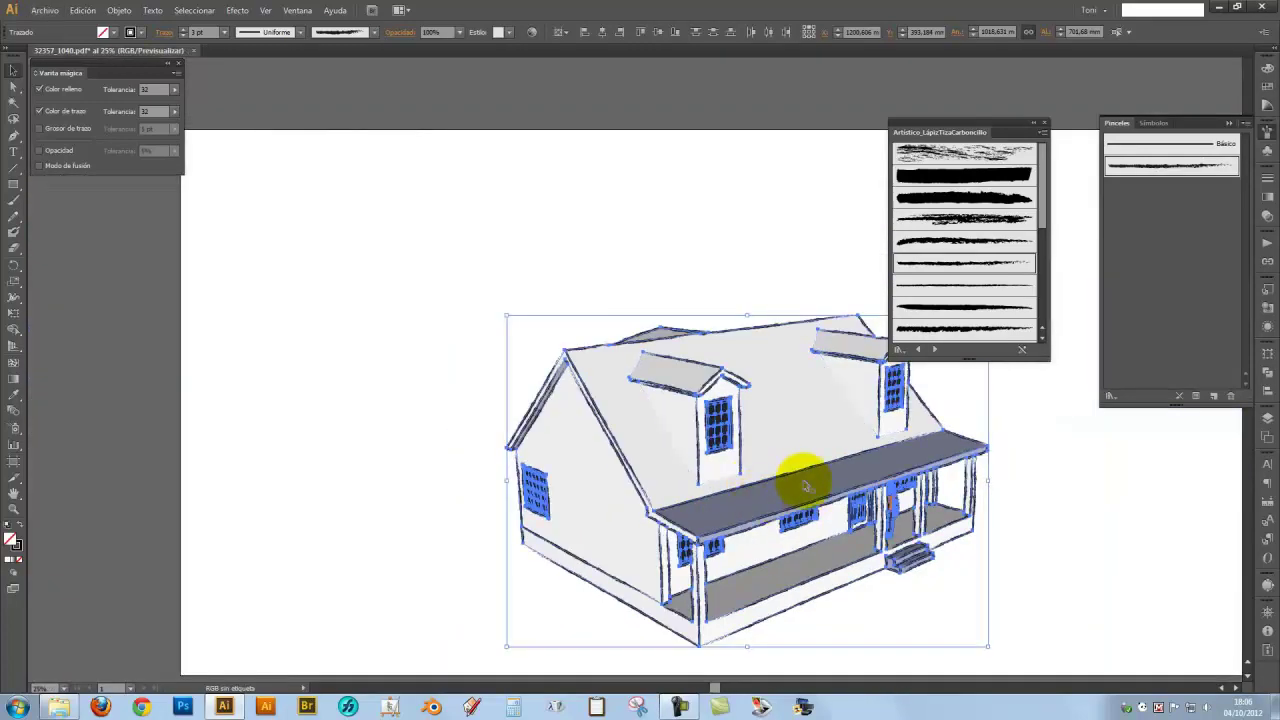
pyautogui.moveTo(807, 455); pyautogui.dragTo(629, 420)
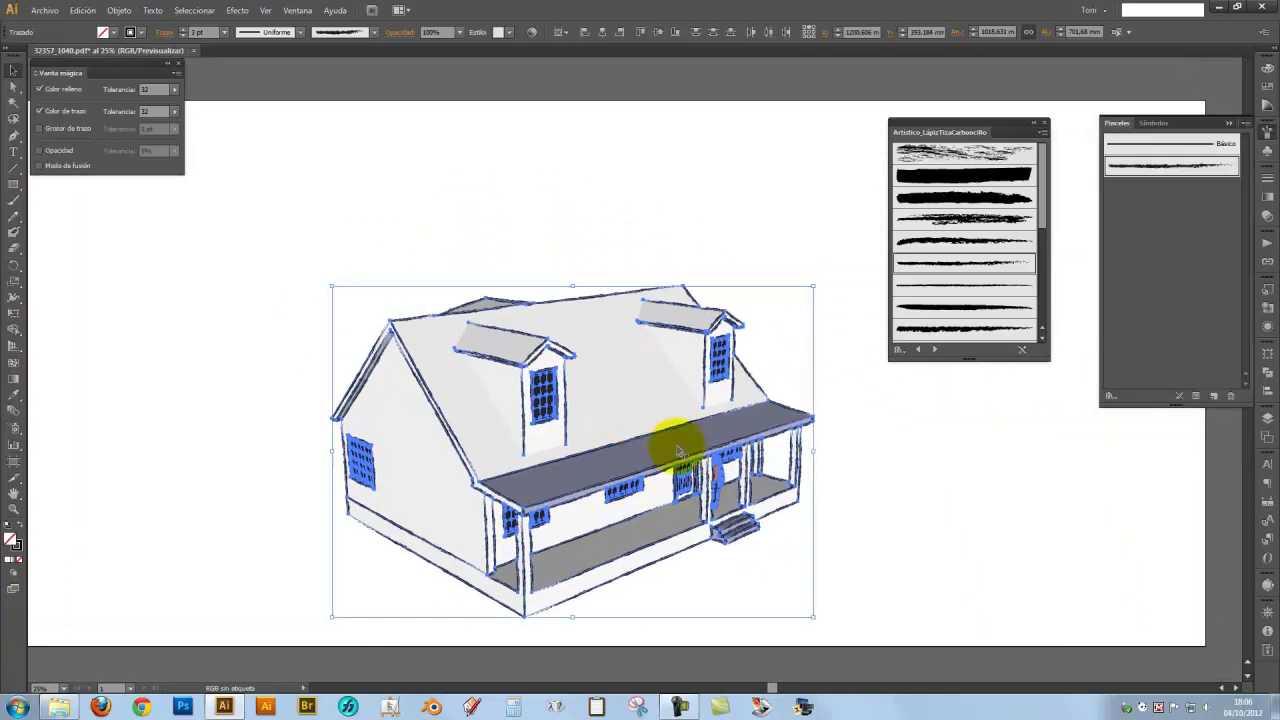
pyautogui.click(966, 509)
pyautogui.scroll(3, 714, 503)
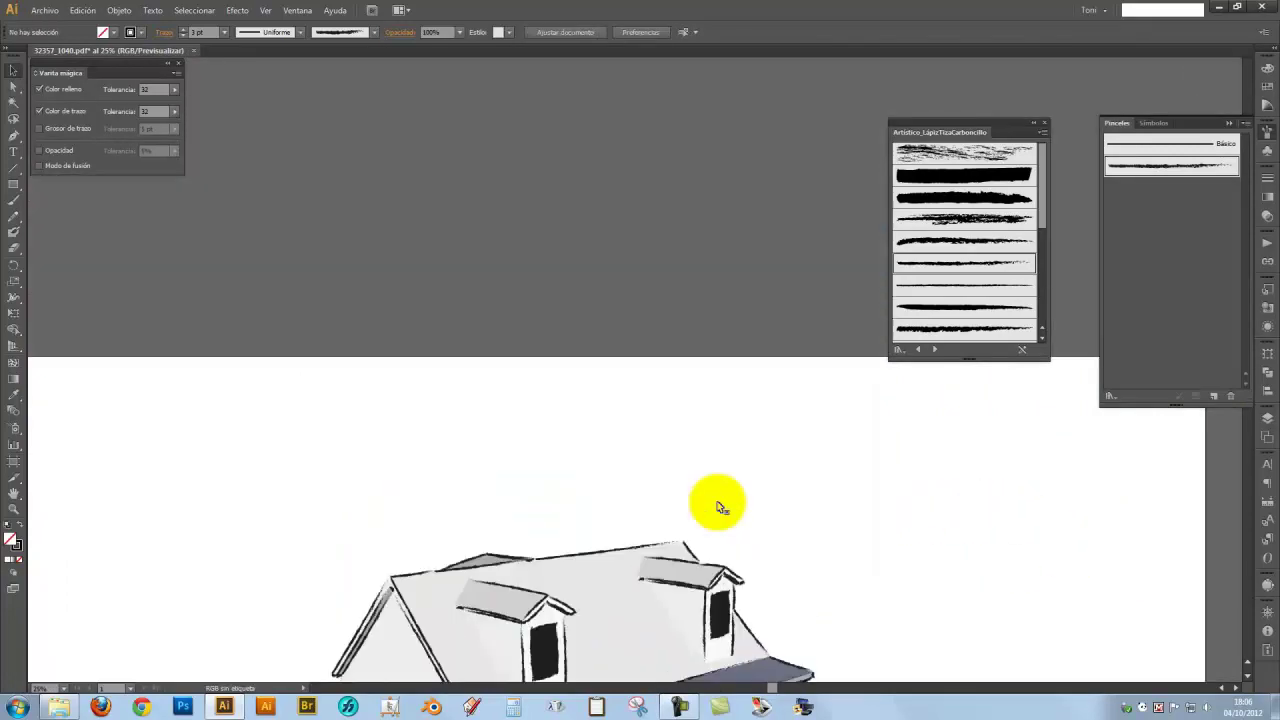
pyautogui.scroll(-3, 718, 500)
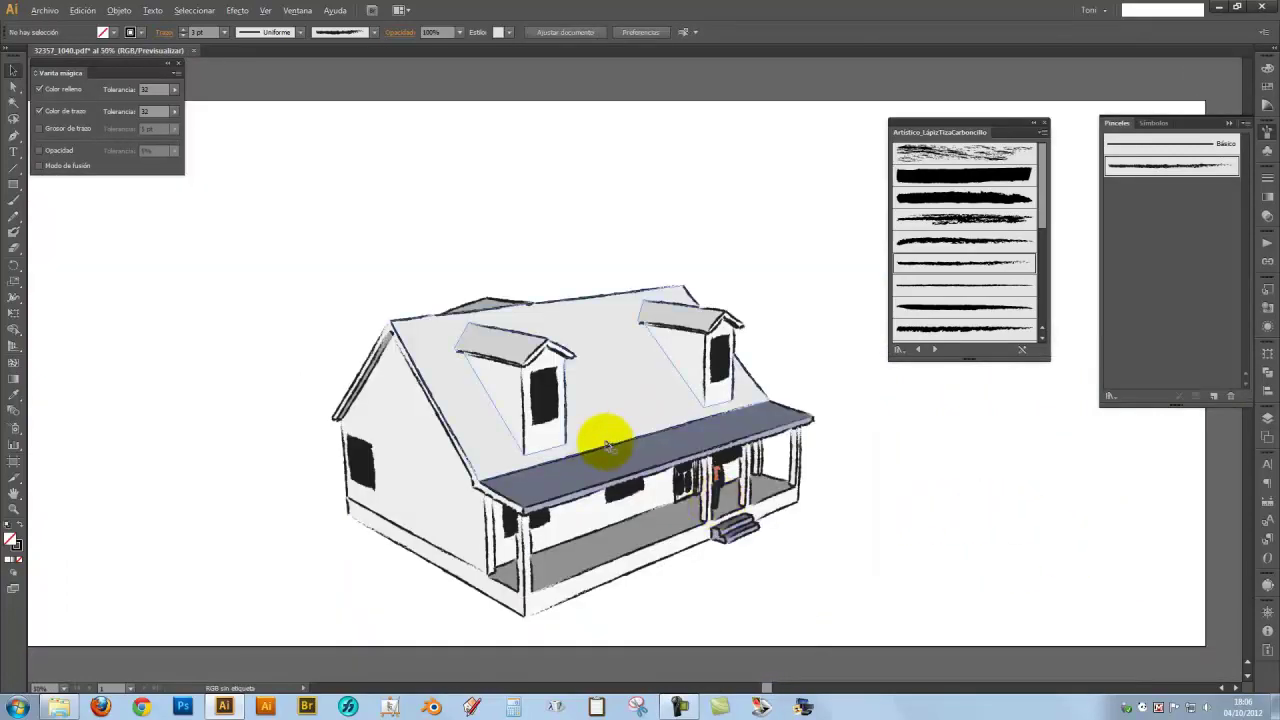
pyautogui.scroll(3, 605, 445)
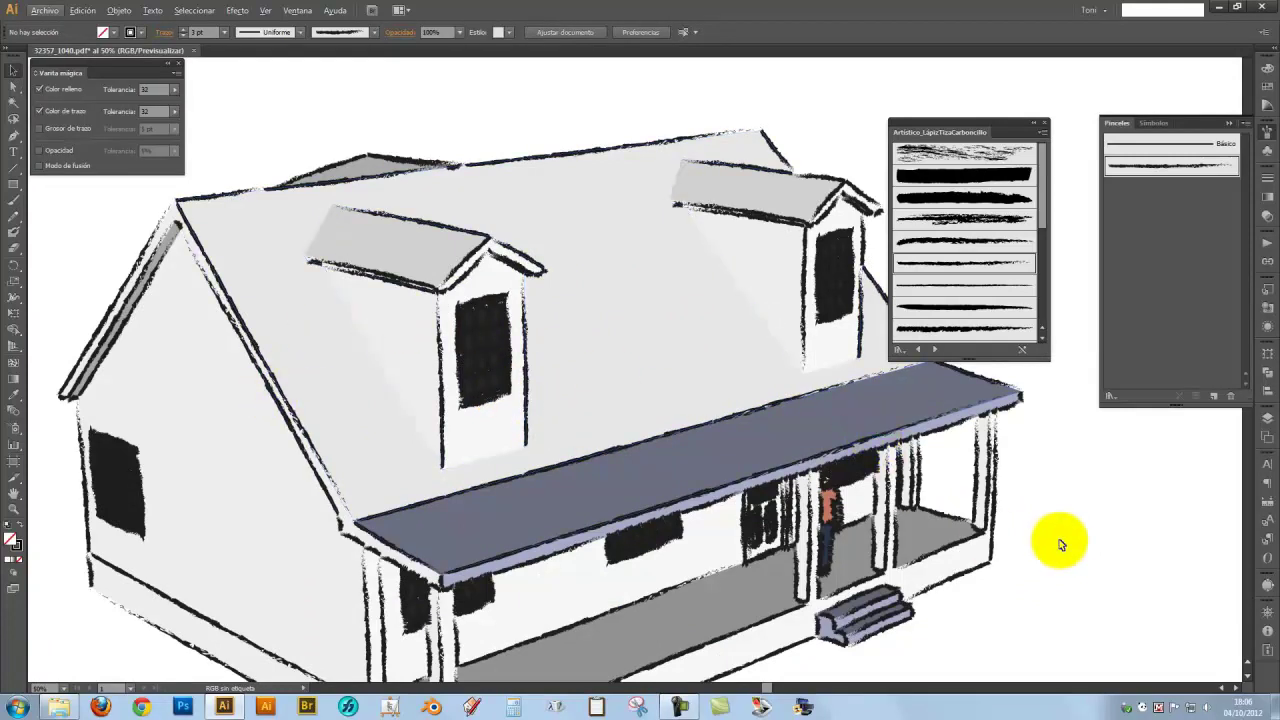